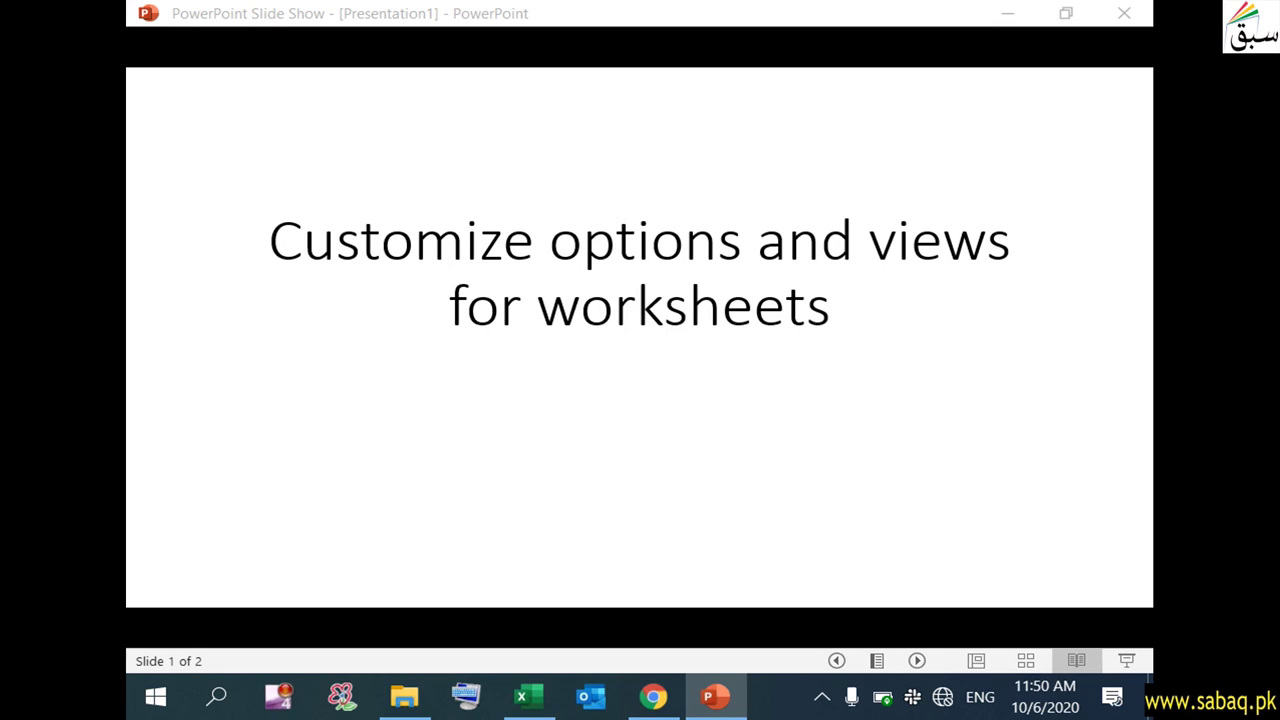
Advance the show to slide 2 and reveal all four topic bullets, ending at Document Properties.
click(926, 348)
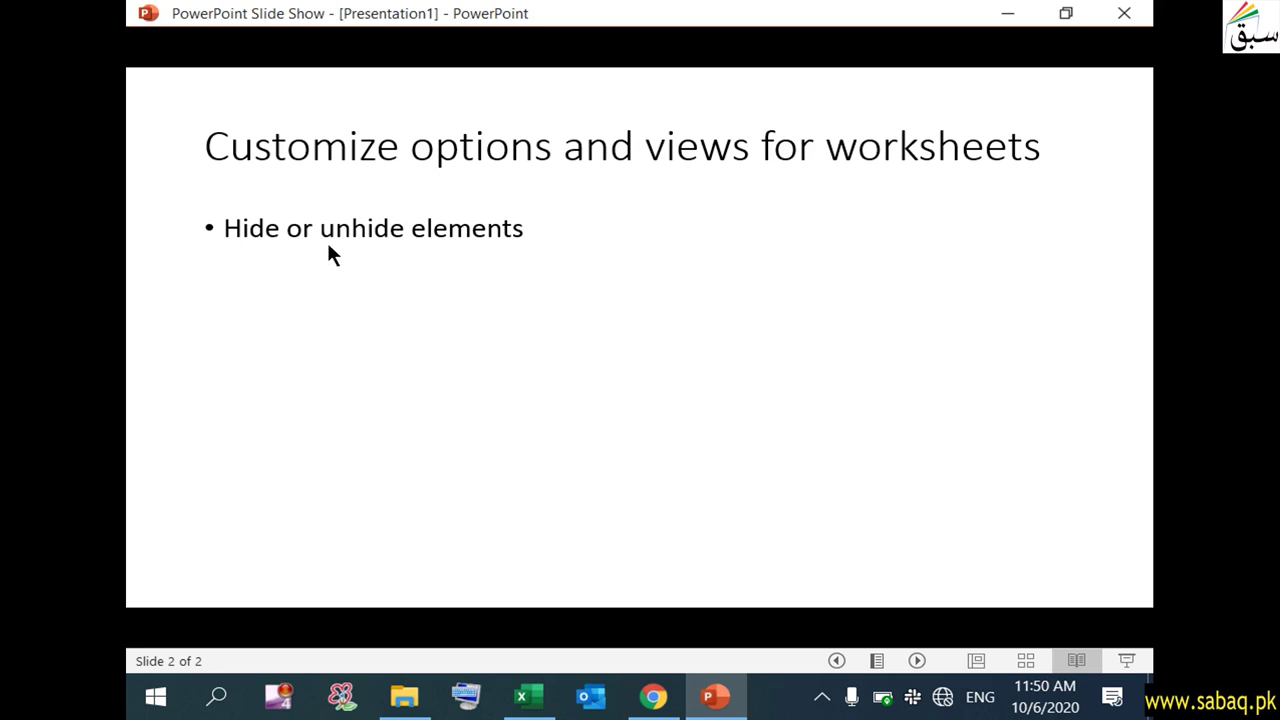
click(386, 249)
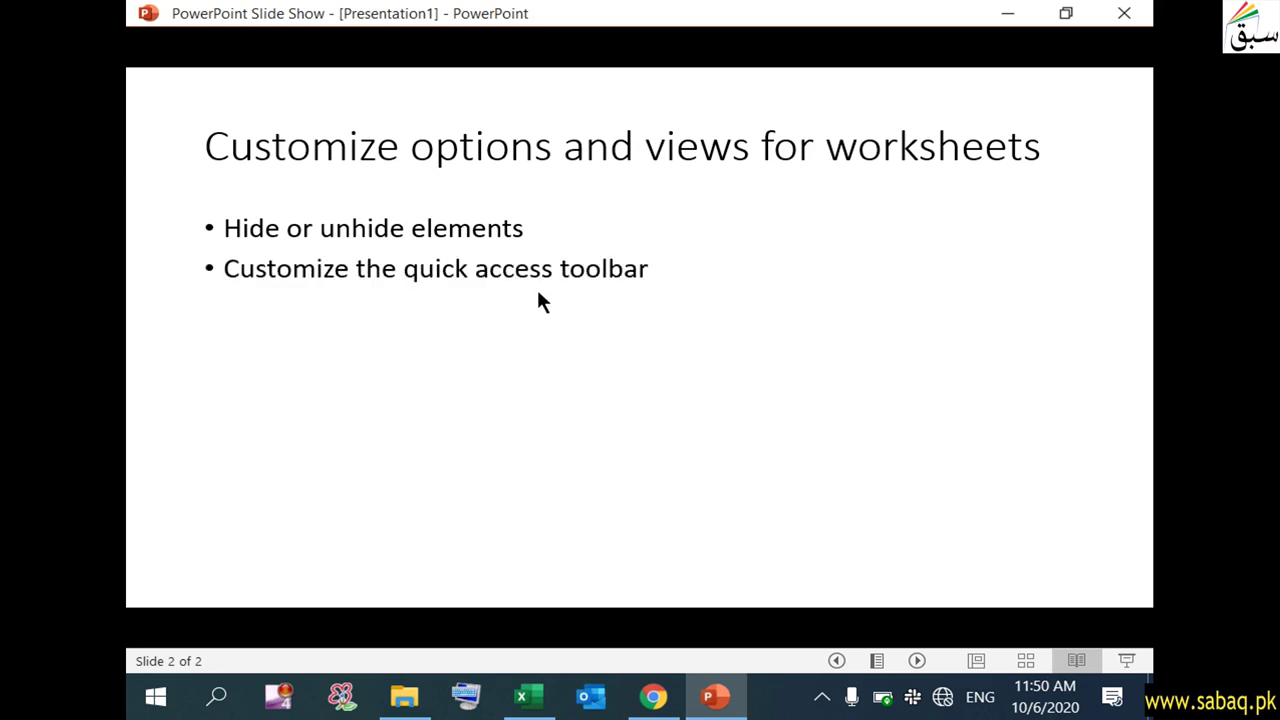
click(585, 313)
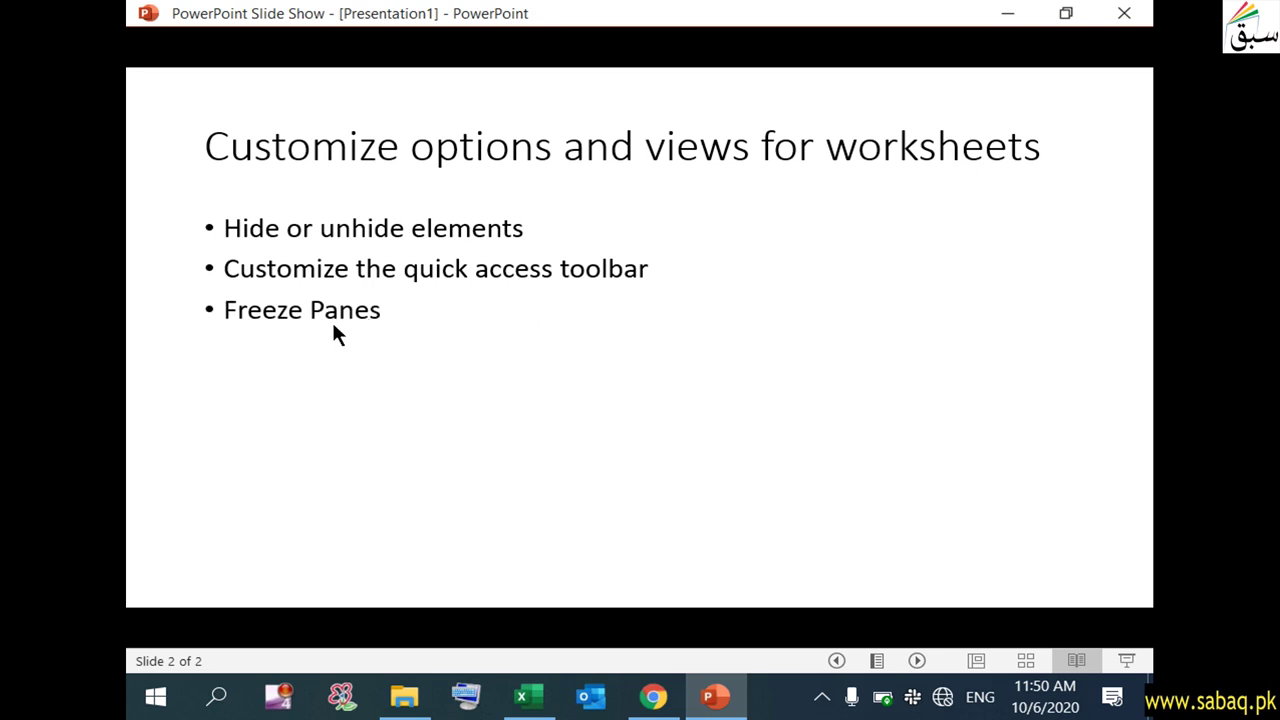
click(522, 330)
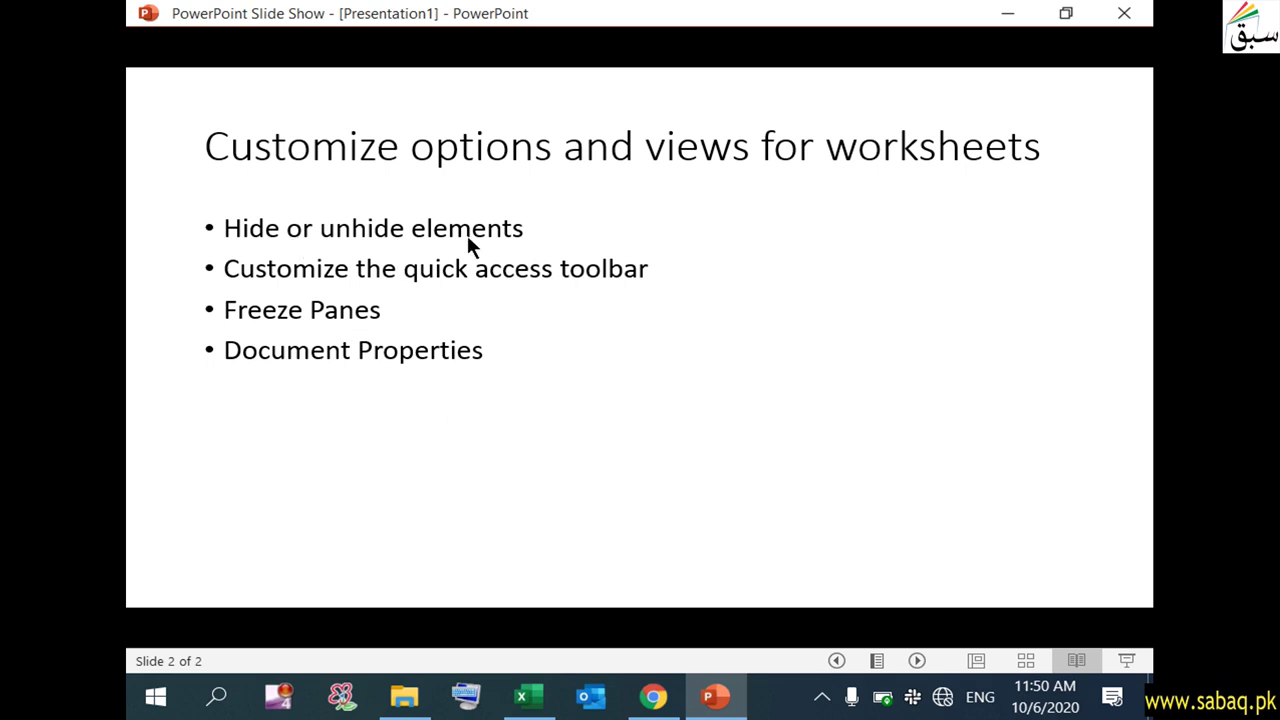
Bring Product details.xlsx to the front and select C4, then headers ProductName, CategoryName and Productannual_sales.
click(529, 696)
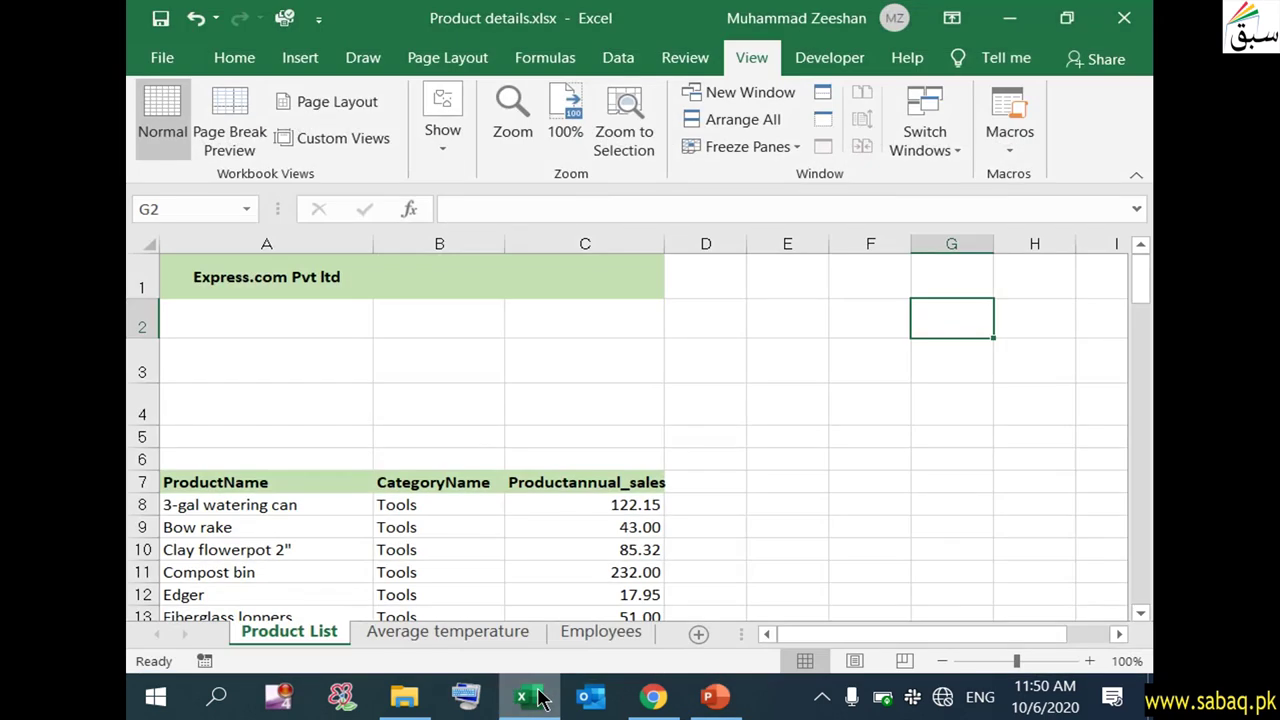
click(615, 392)
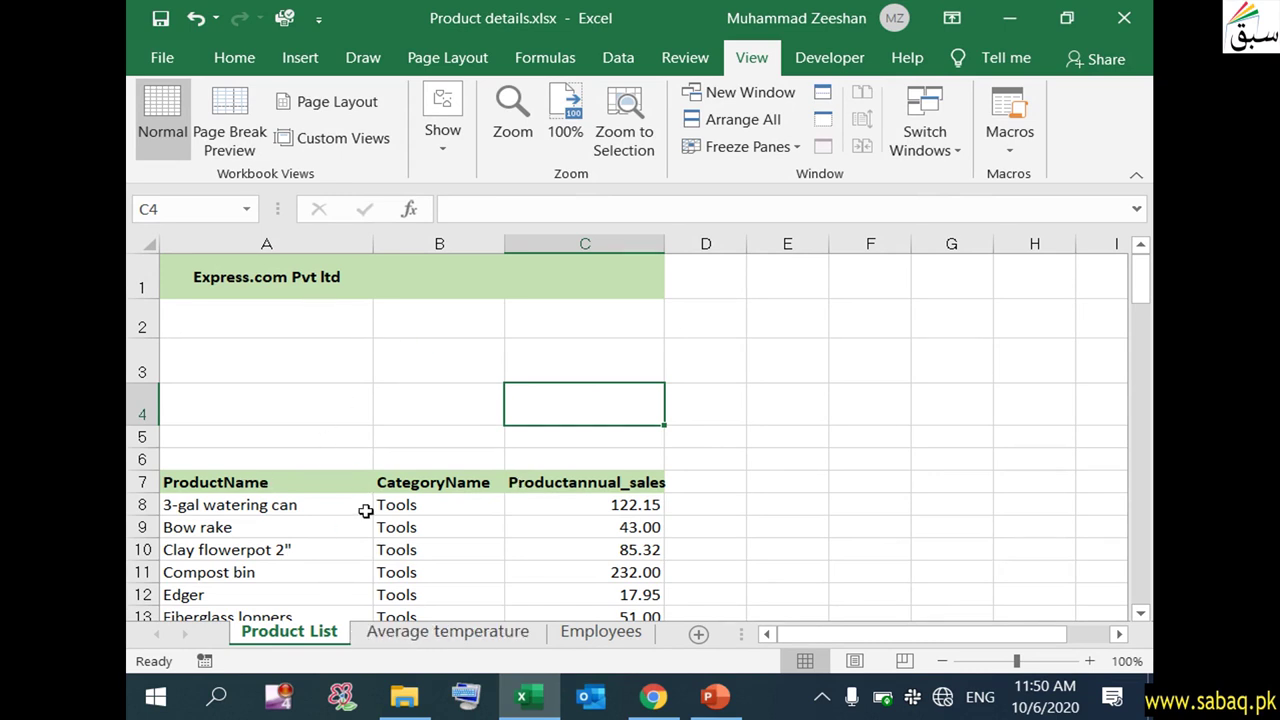
click(343, 483)
click(430, 485)
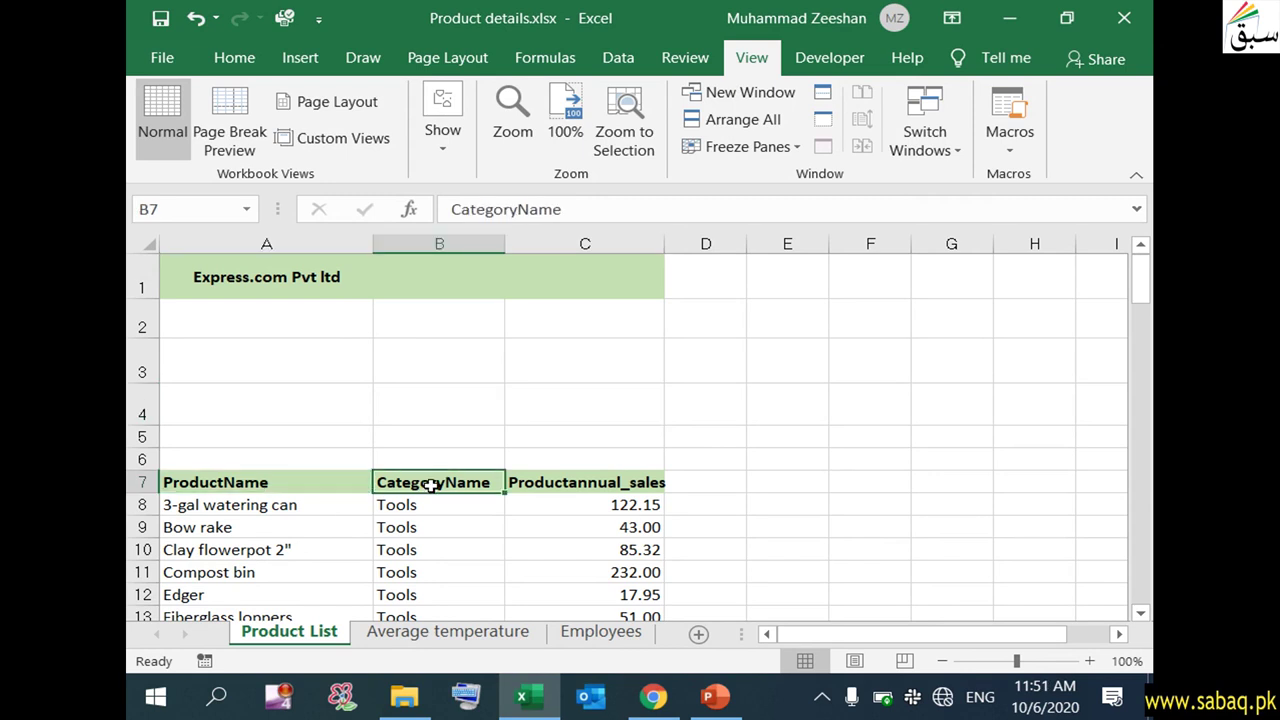
click(547, 482)
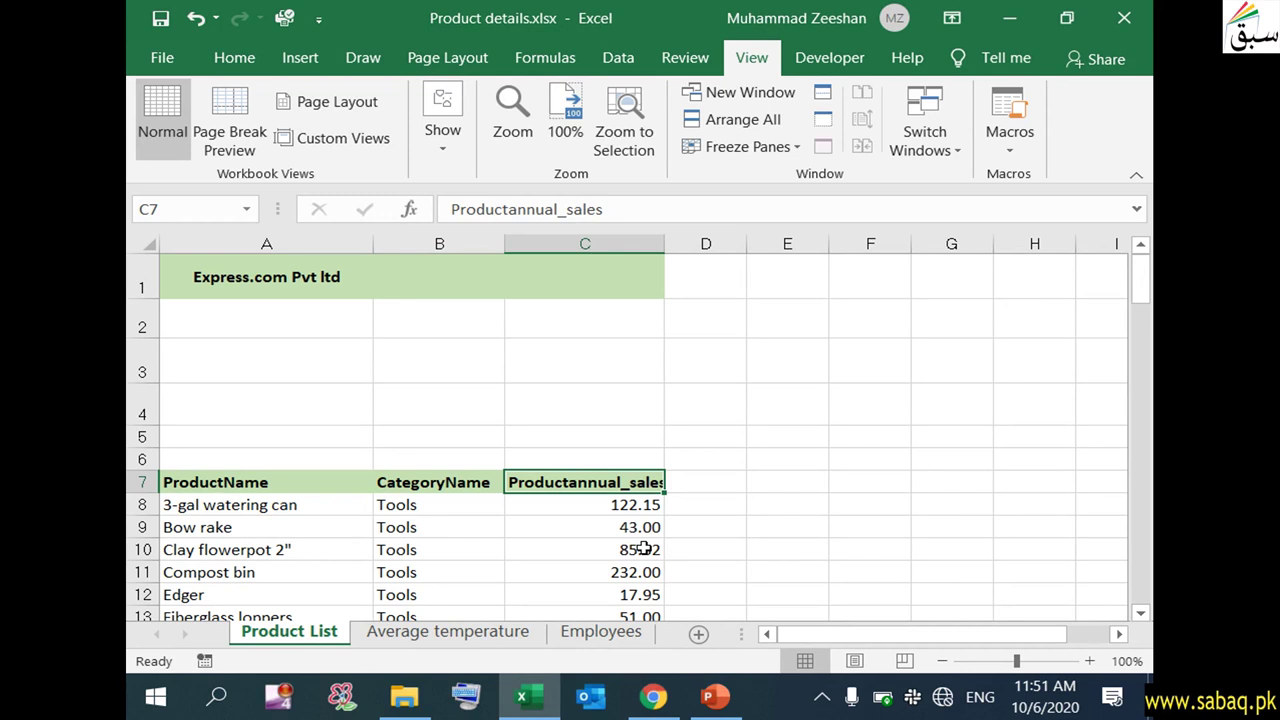
Look through the Average temperature and Employees sheets, then return to Product List.
click(532, 633)
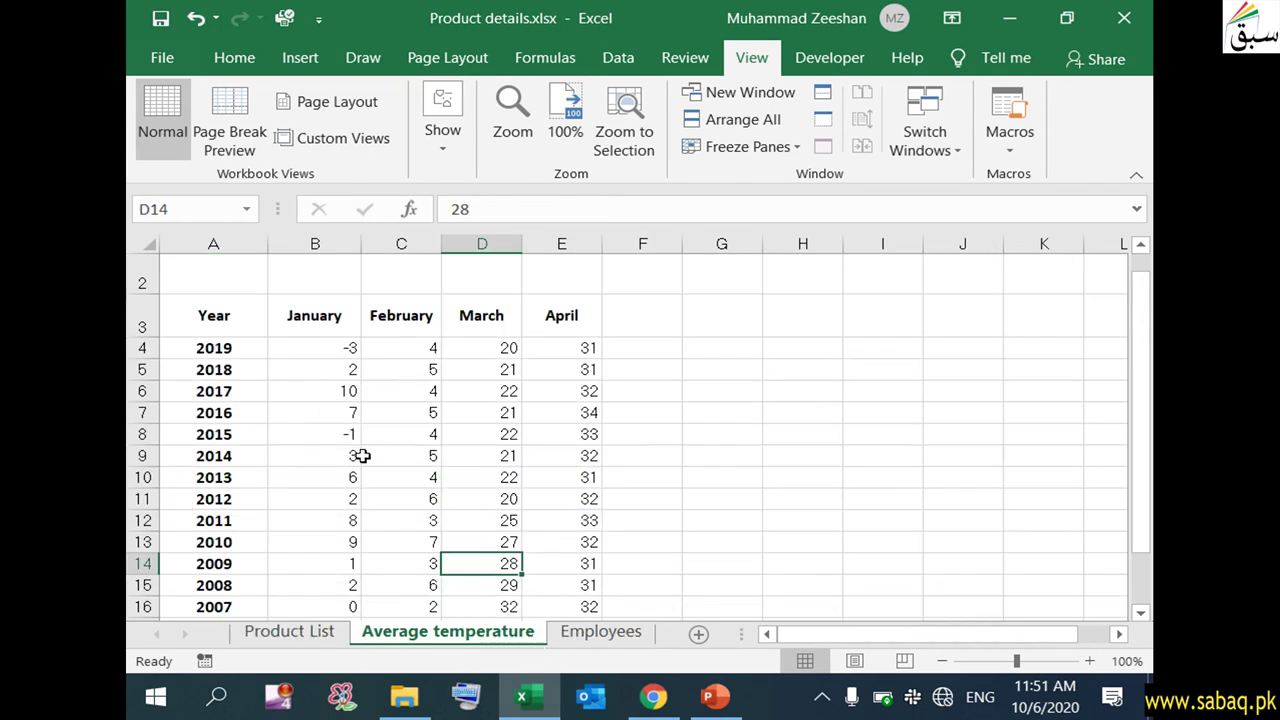
click(597, 632)
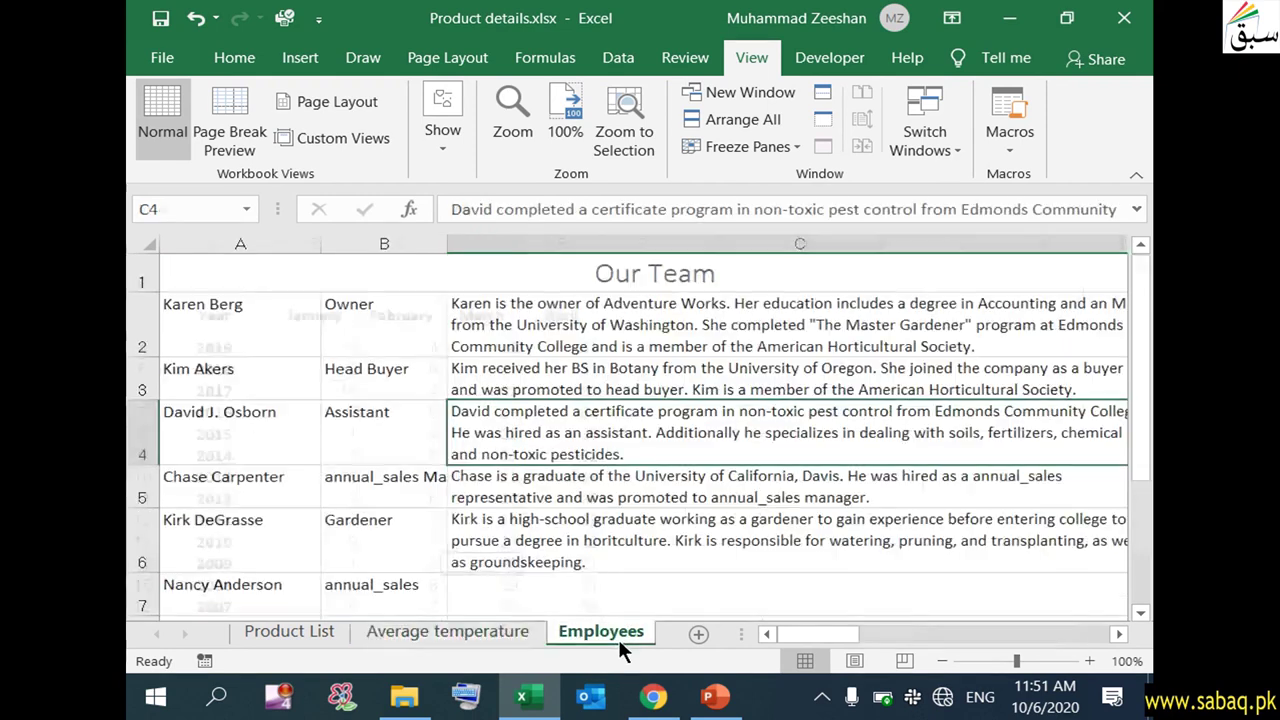
click(310, 634)
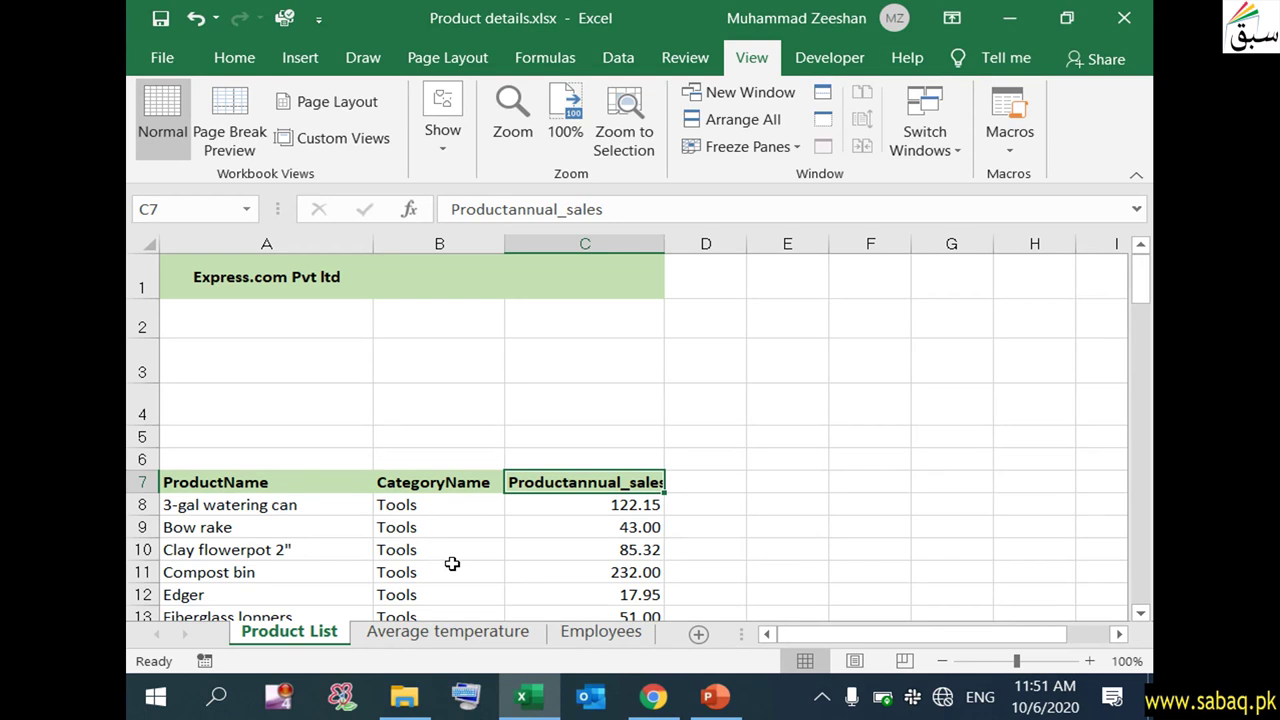
Hide the Average temperature sheet, then the Employees sheet, from their tab menus.
right_click(471, 632)
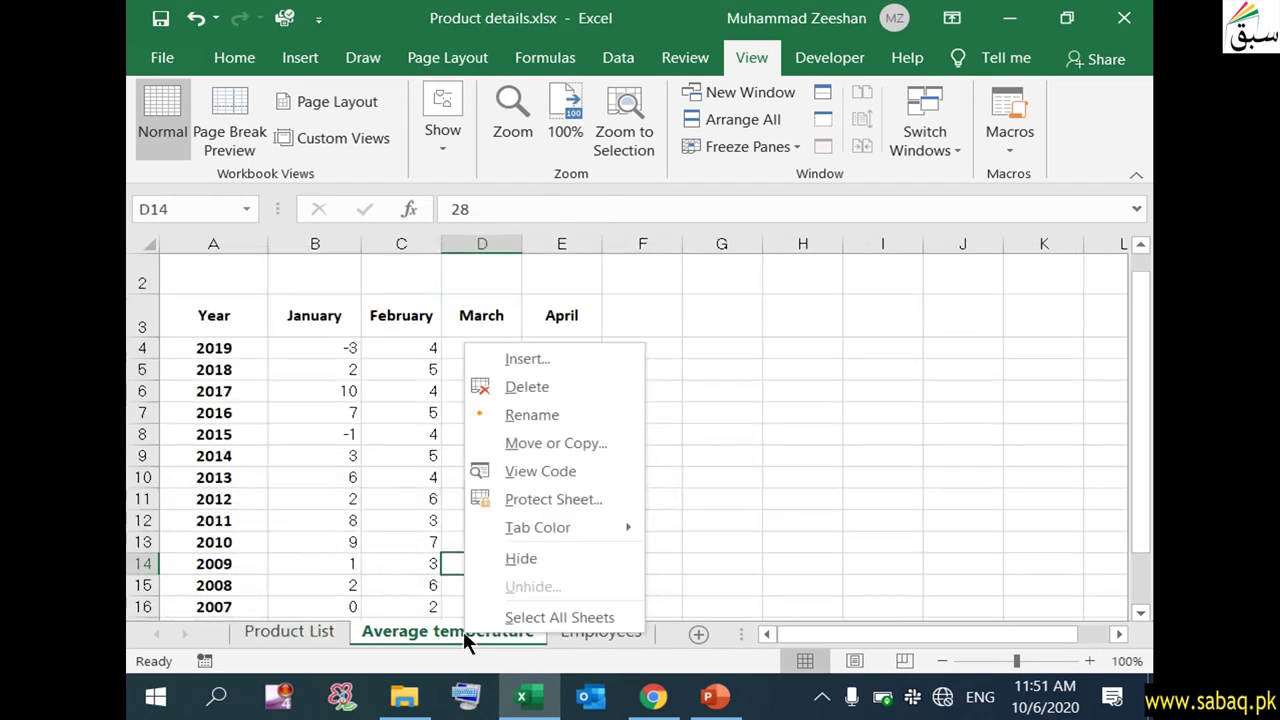
click(534, 557)
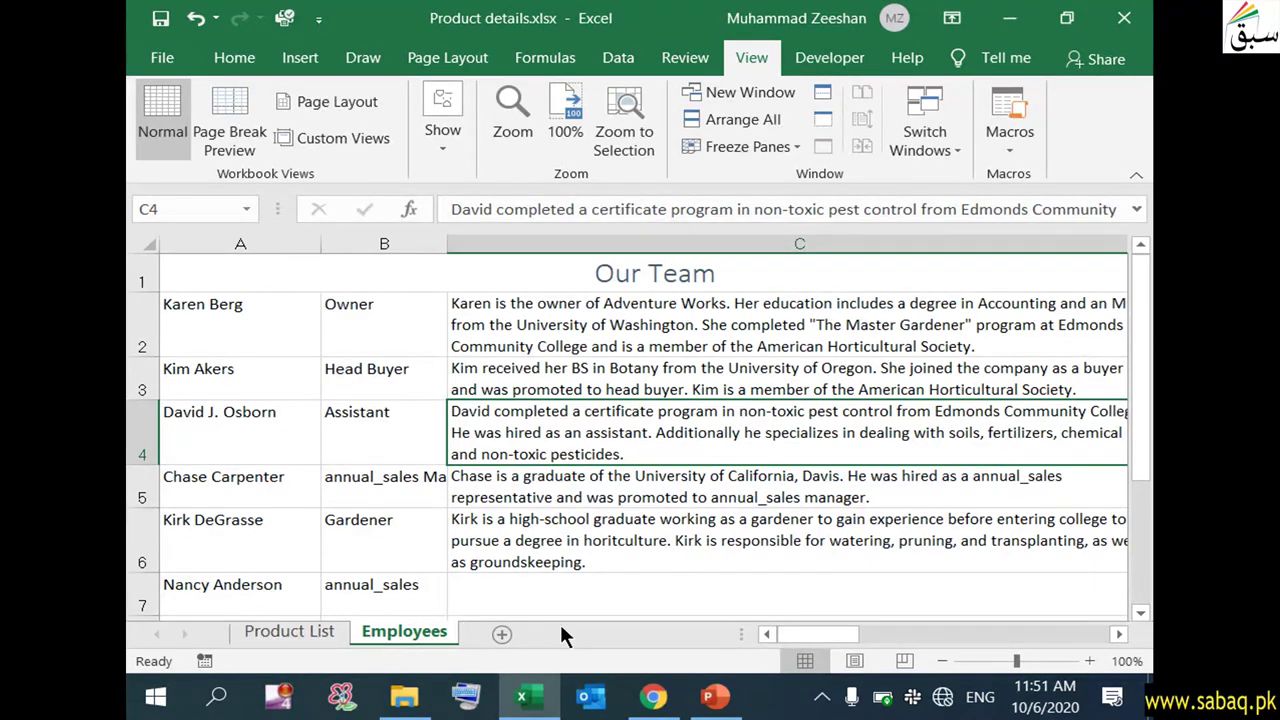
right_click(397, 629)
click(455, 556)
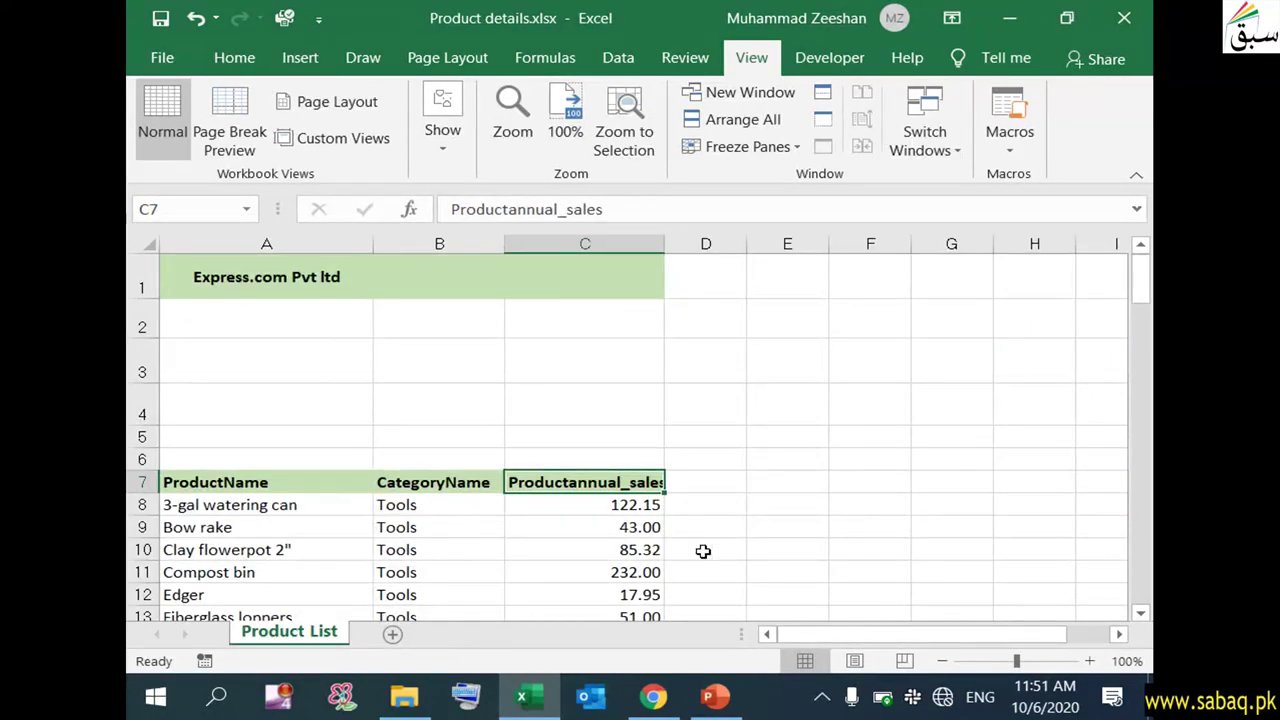
Unhide the Average temperature sheet through the Unhide dialog.
click(700, 504)
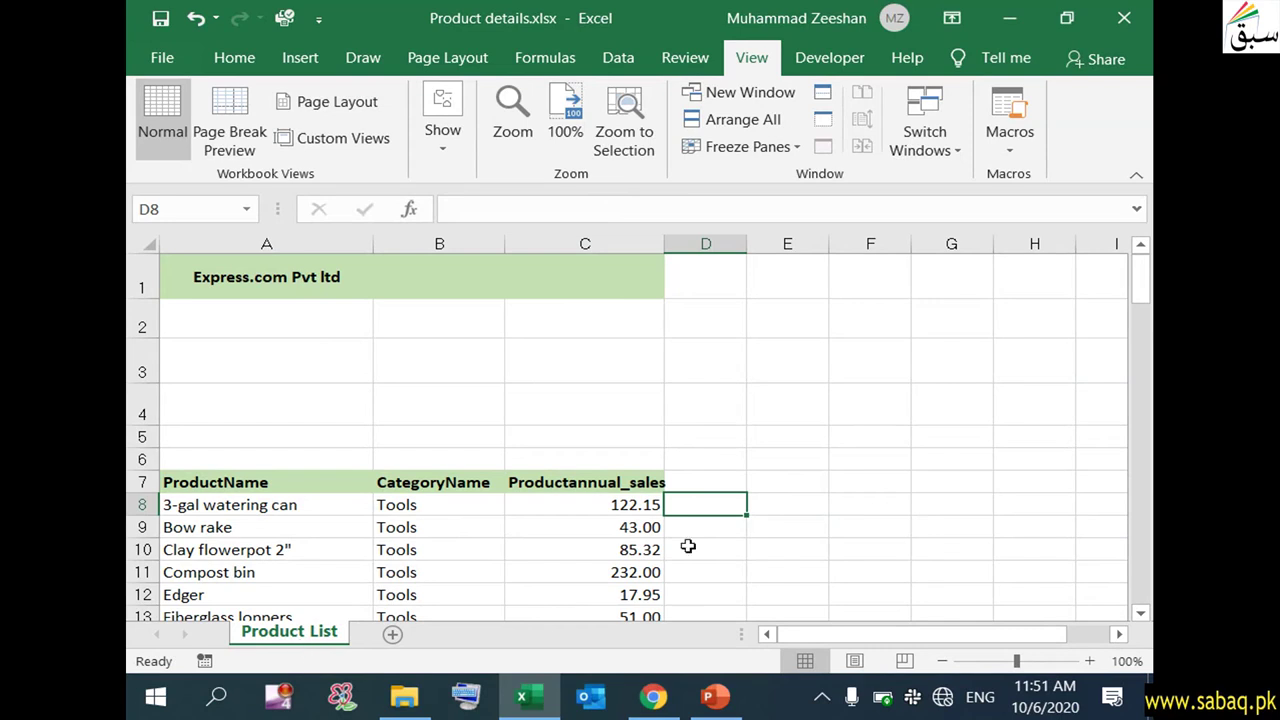
right_click(331, 638)
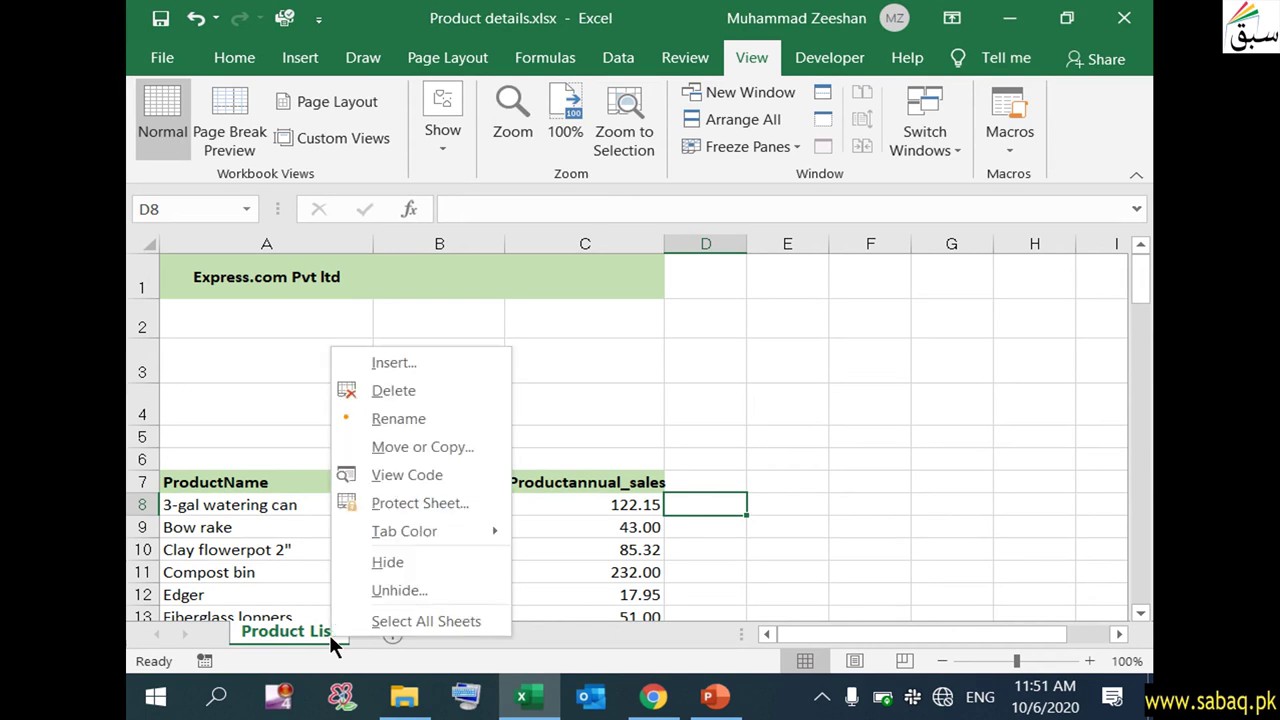
click(398, 590)
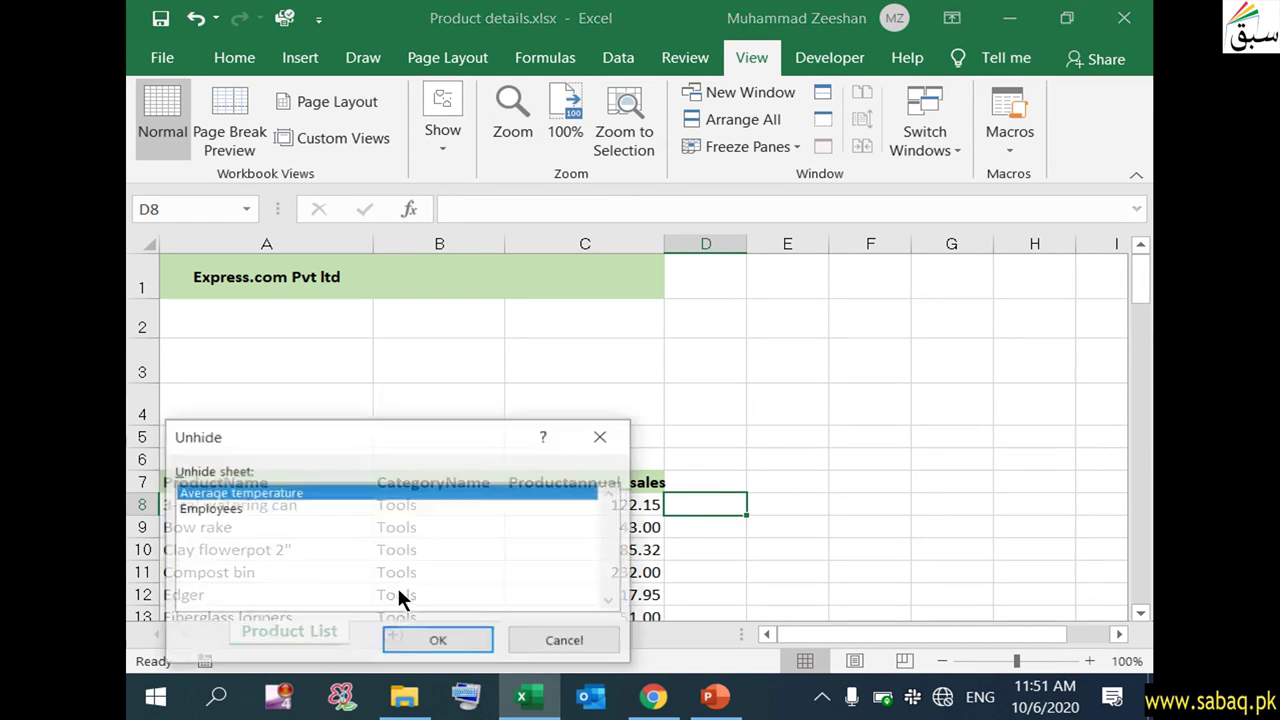
drag(345, 438, 494, 209)
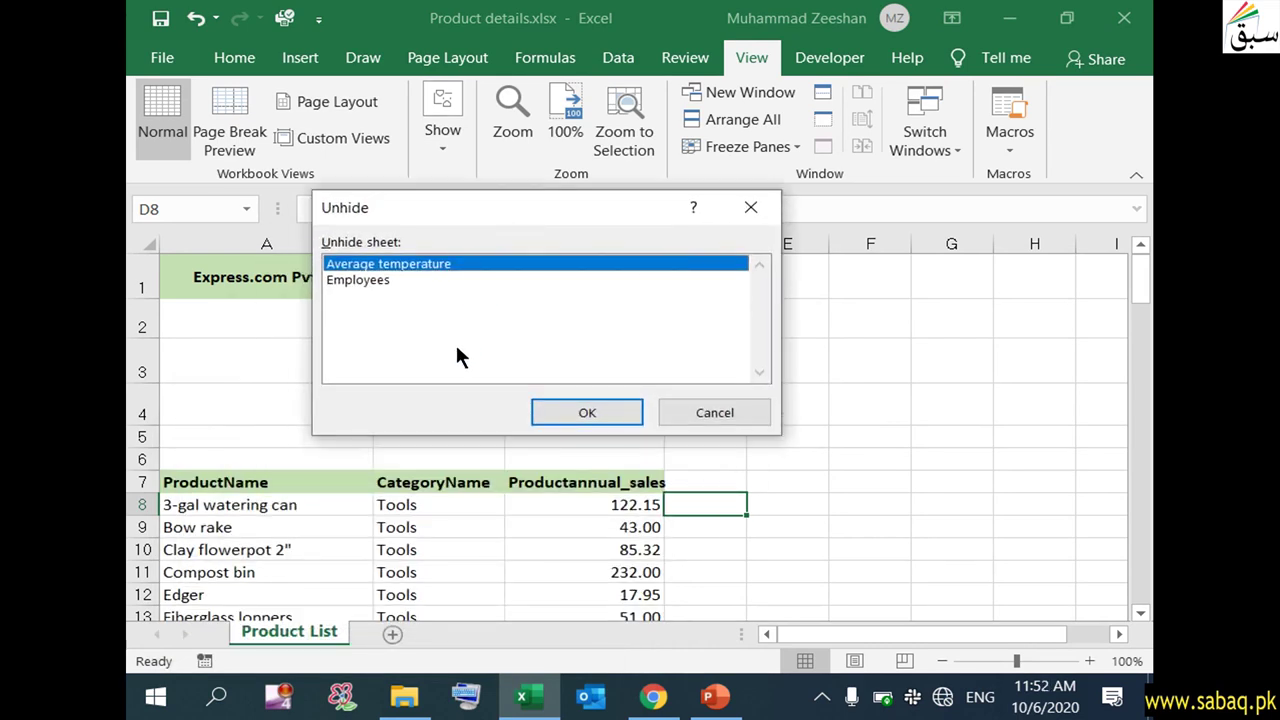
click(390, 280)
click(390, 264)
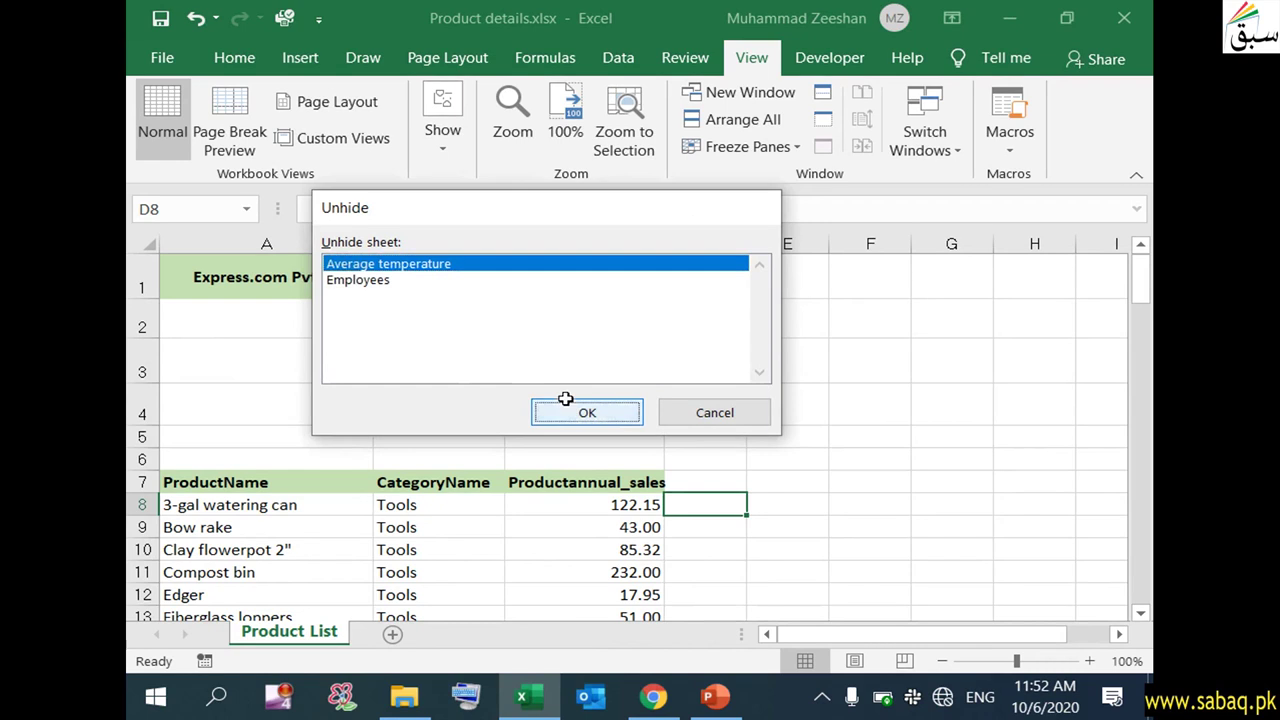
click(568, 404)
Unhide the Employees sheet as well and select cell A7 on it.
right_click(540, 630)
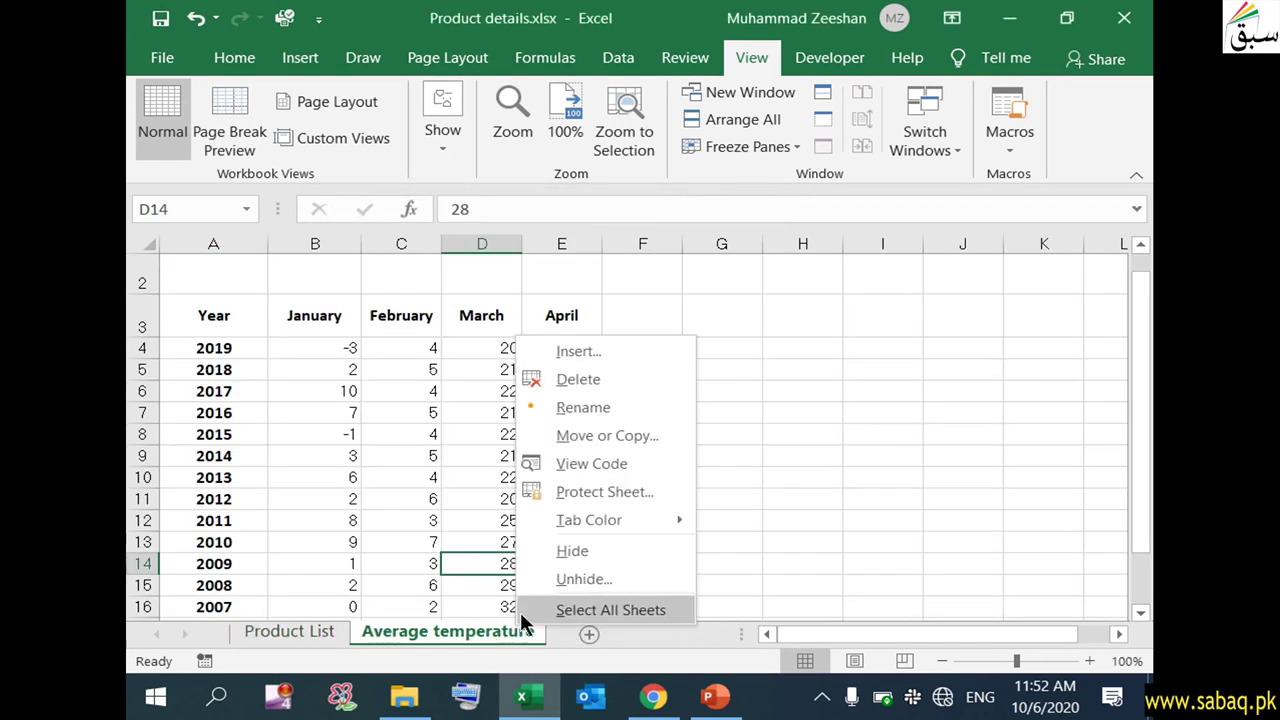
click(585, 577)
click(608, 638)
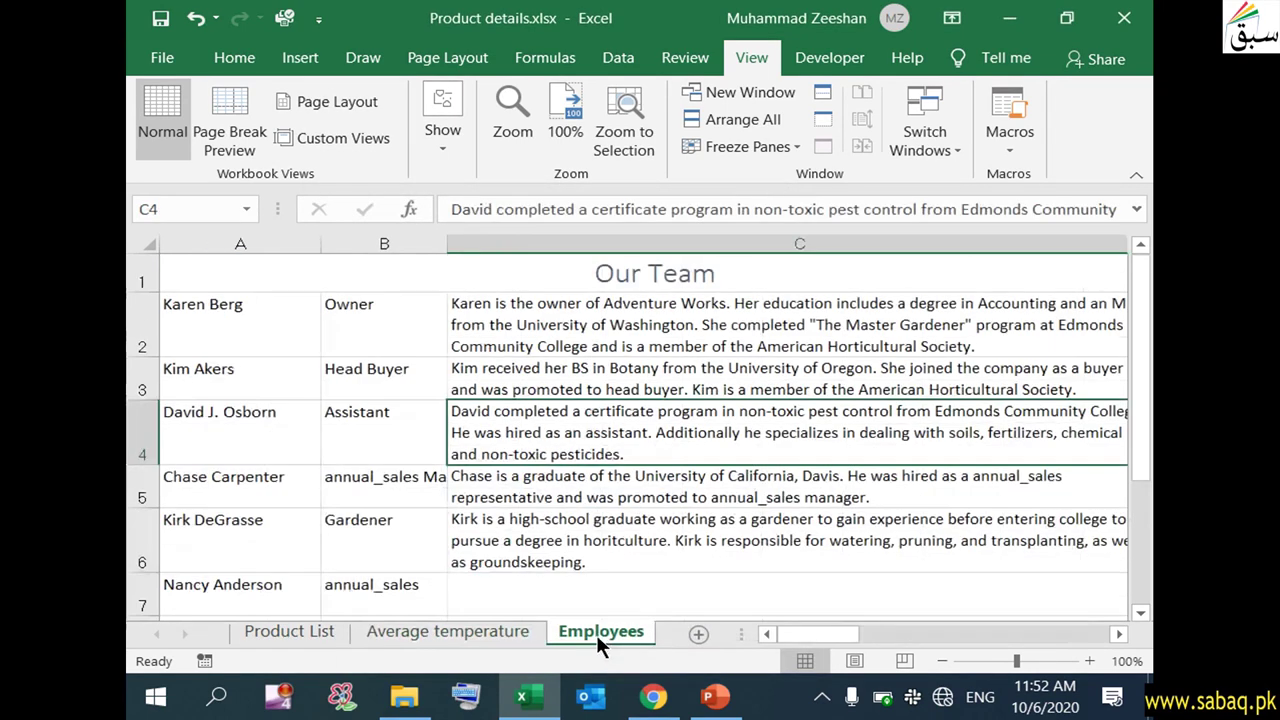
click(240, 595)
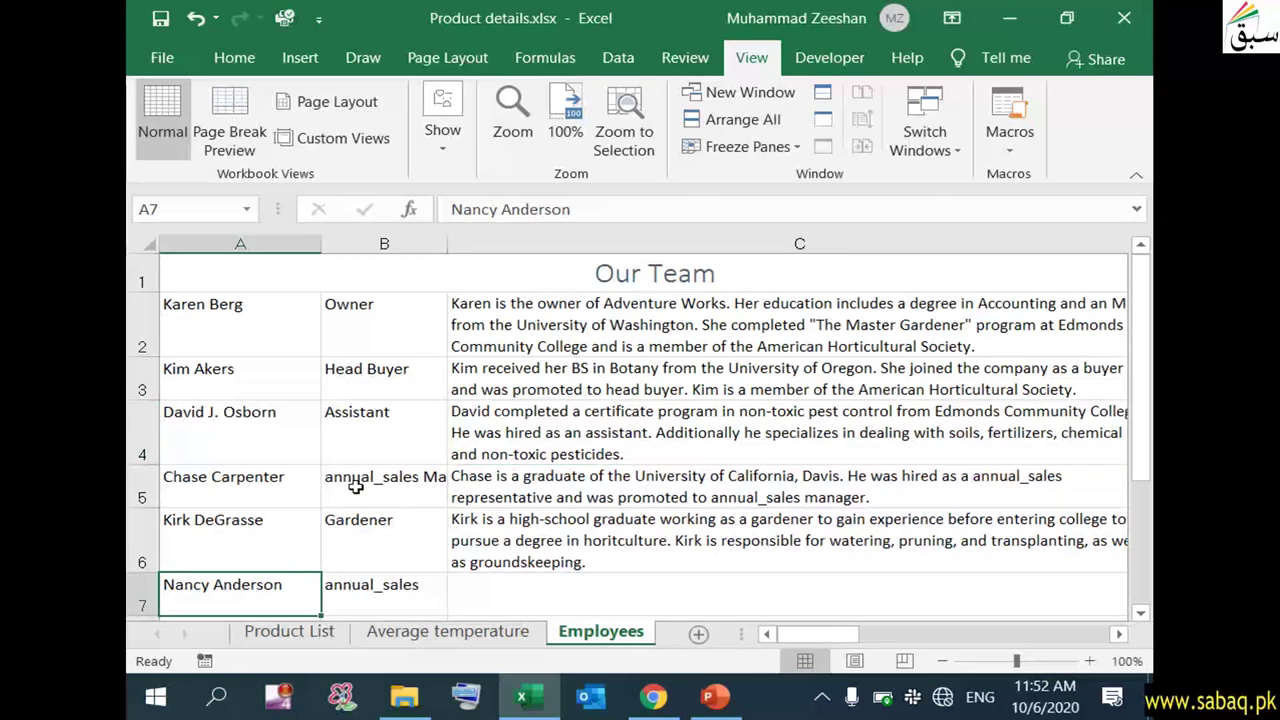
Hide Employees and Average temperature, then try hiding Product List and dismiss the one-visible-sheet warning.
right_click(604, 630)
click(680, 553)
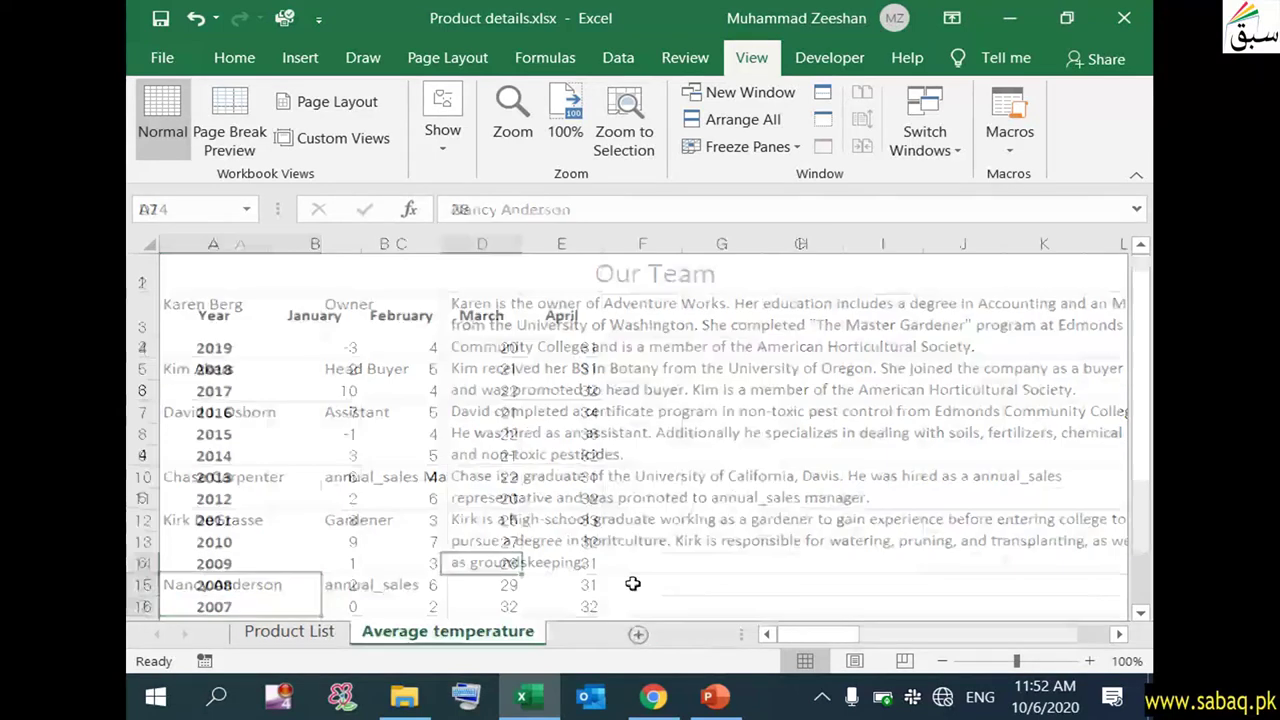
right_click(496, 634)
click(563, 564)
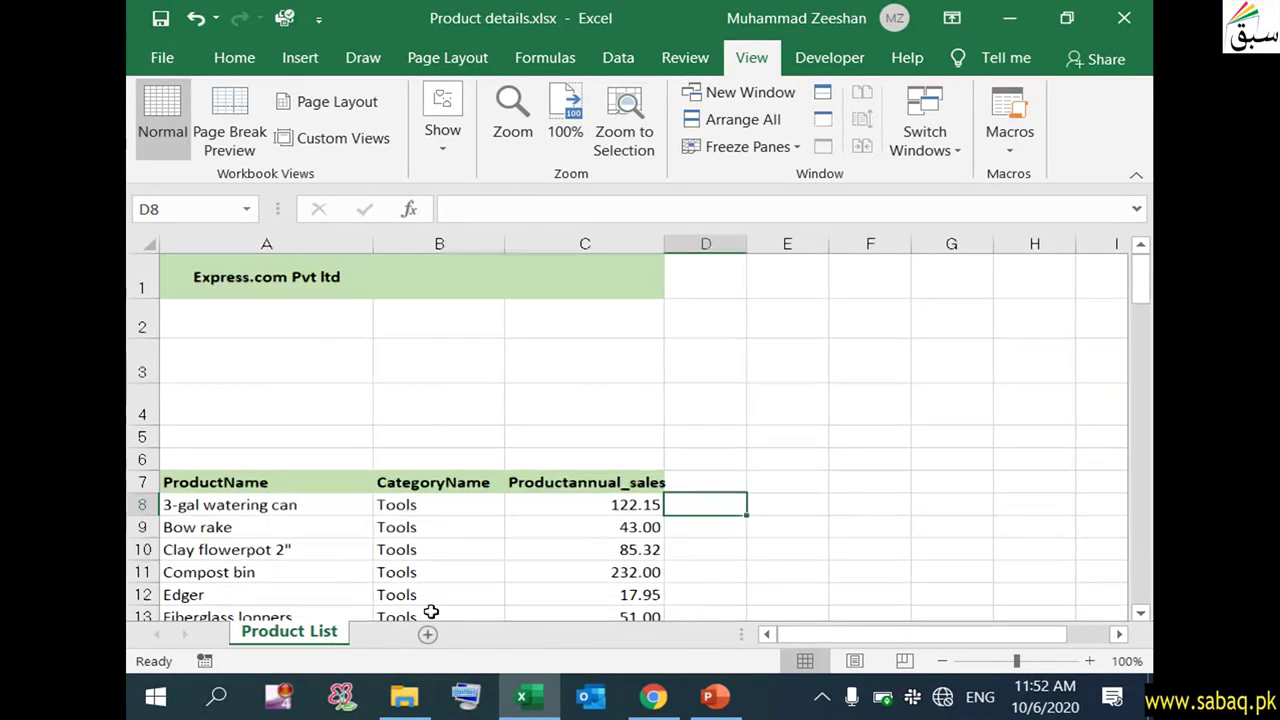
right_click(305, 630)
click(398, 560)
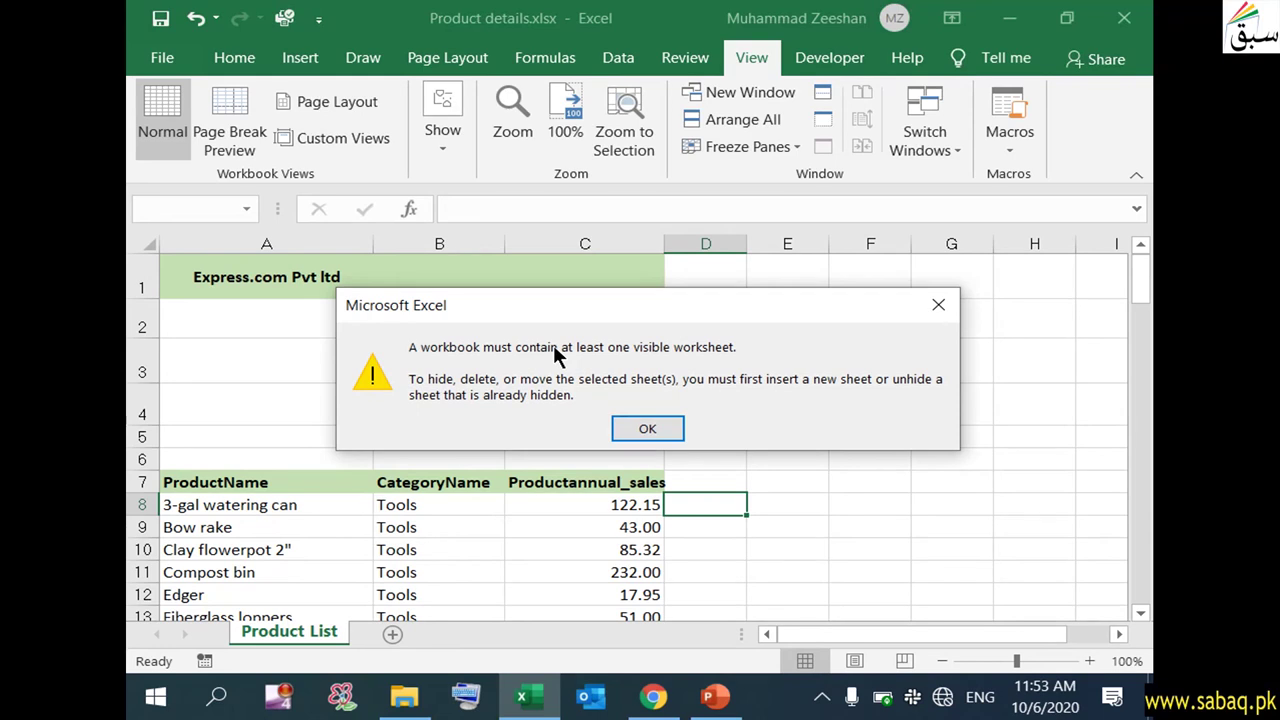
click(647, 428)
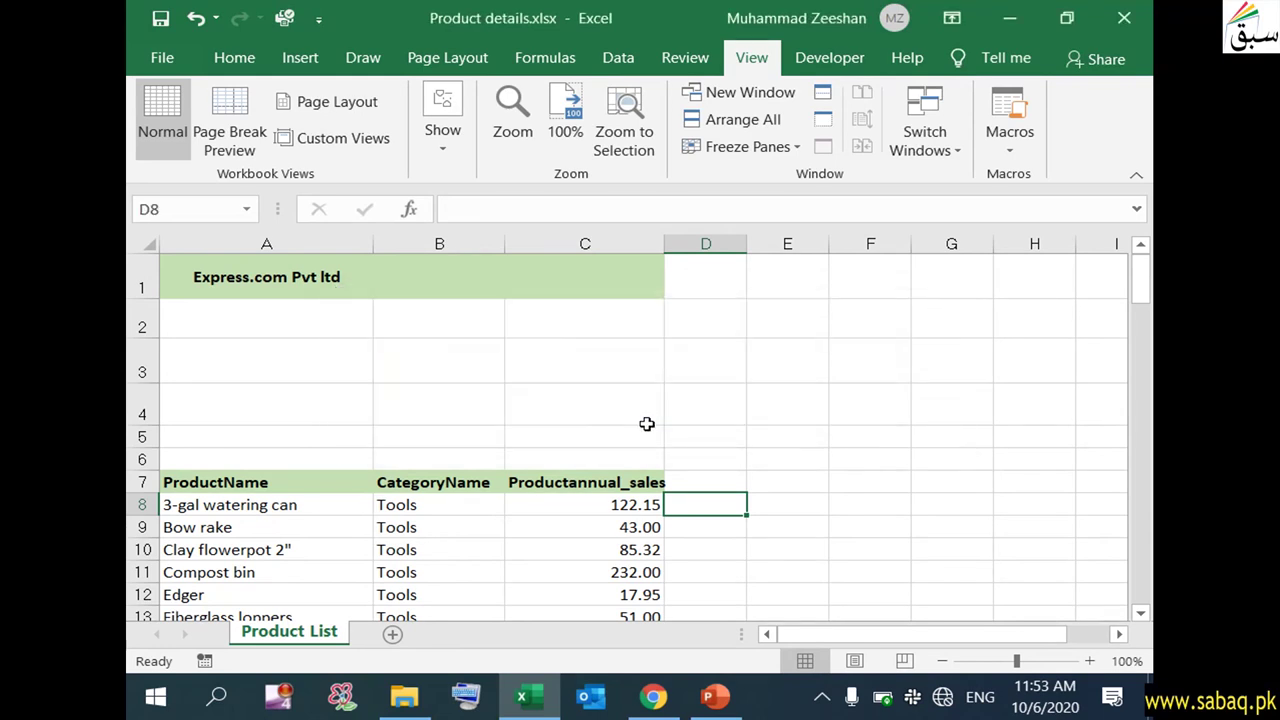
Unhide Average temperature and Employees again, then go back to Product List.
right_click(322, 632)
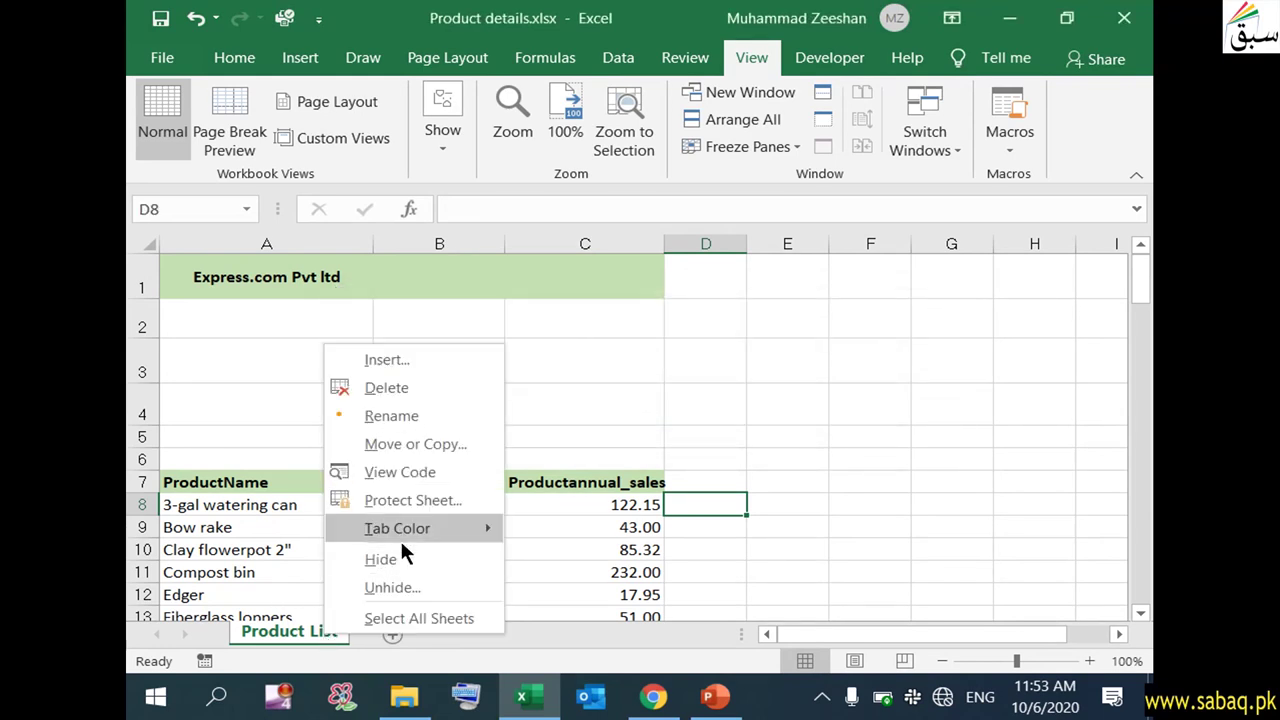
click(415, 586)
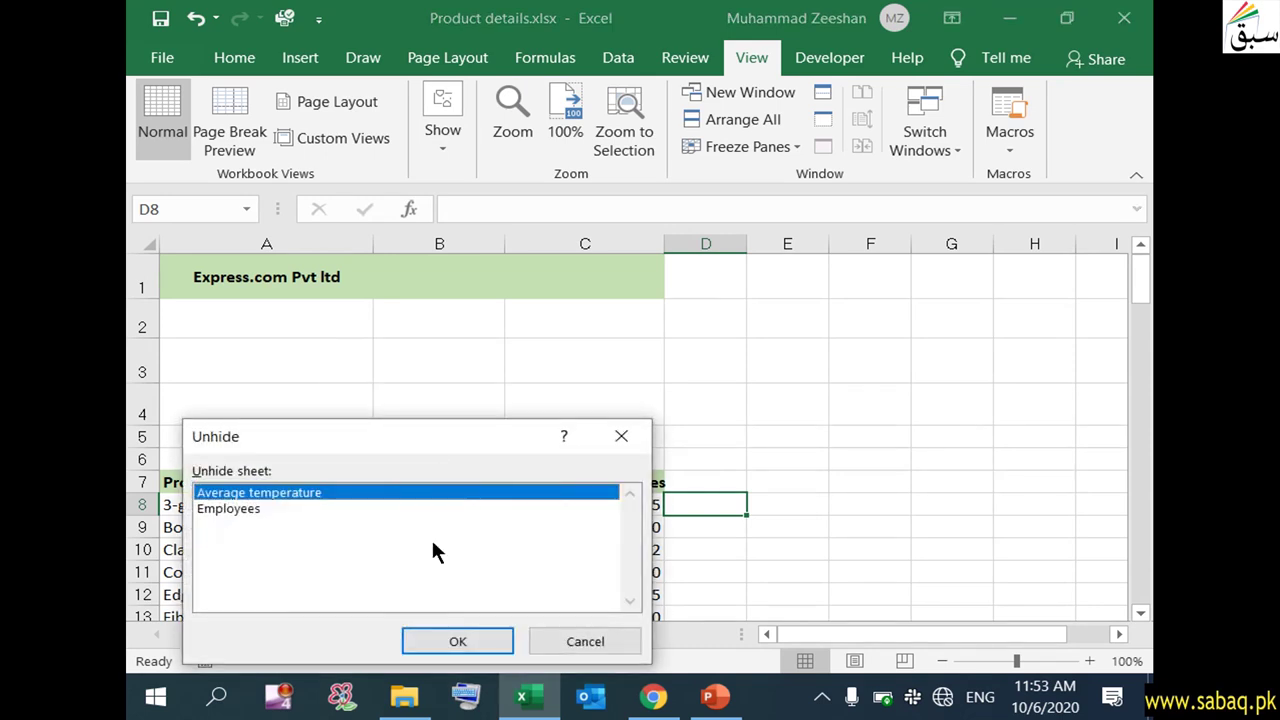
click(450, 638)
right_click(436, 632)
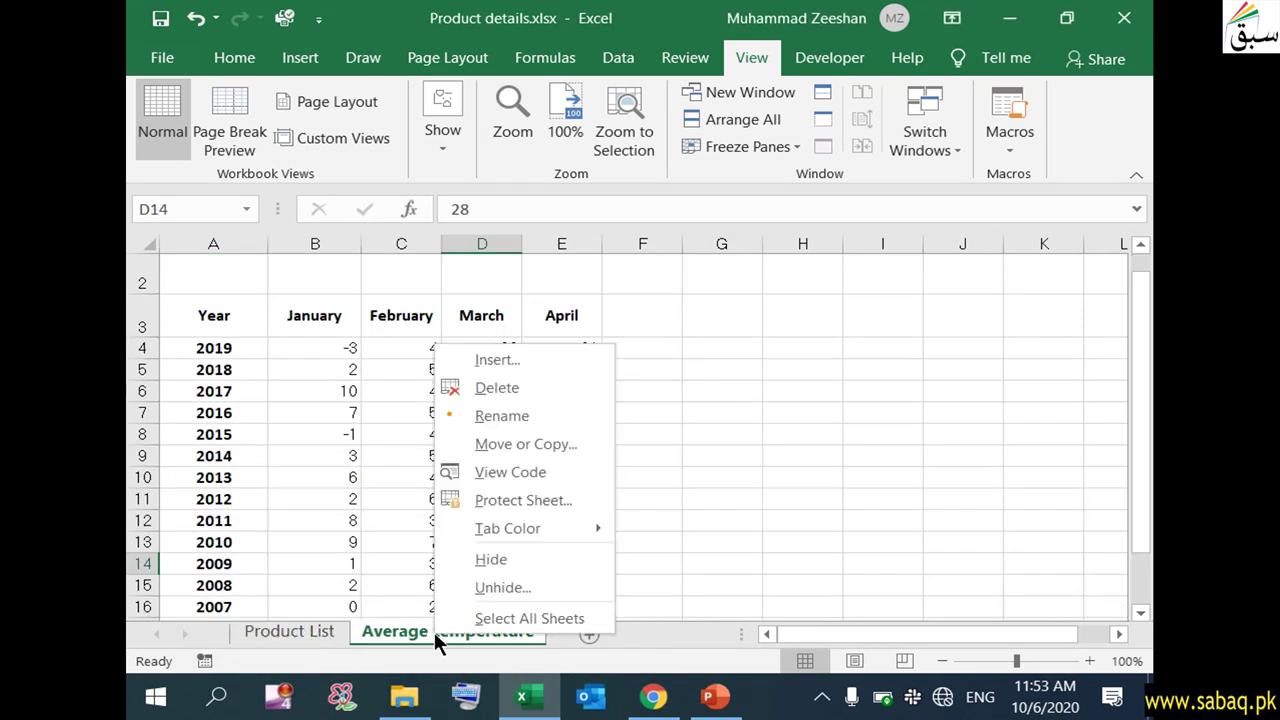
click(500, 587)
click(528, 636)
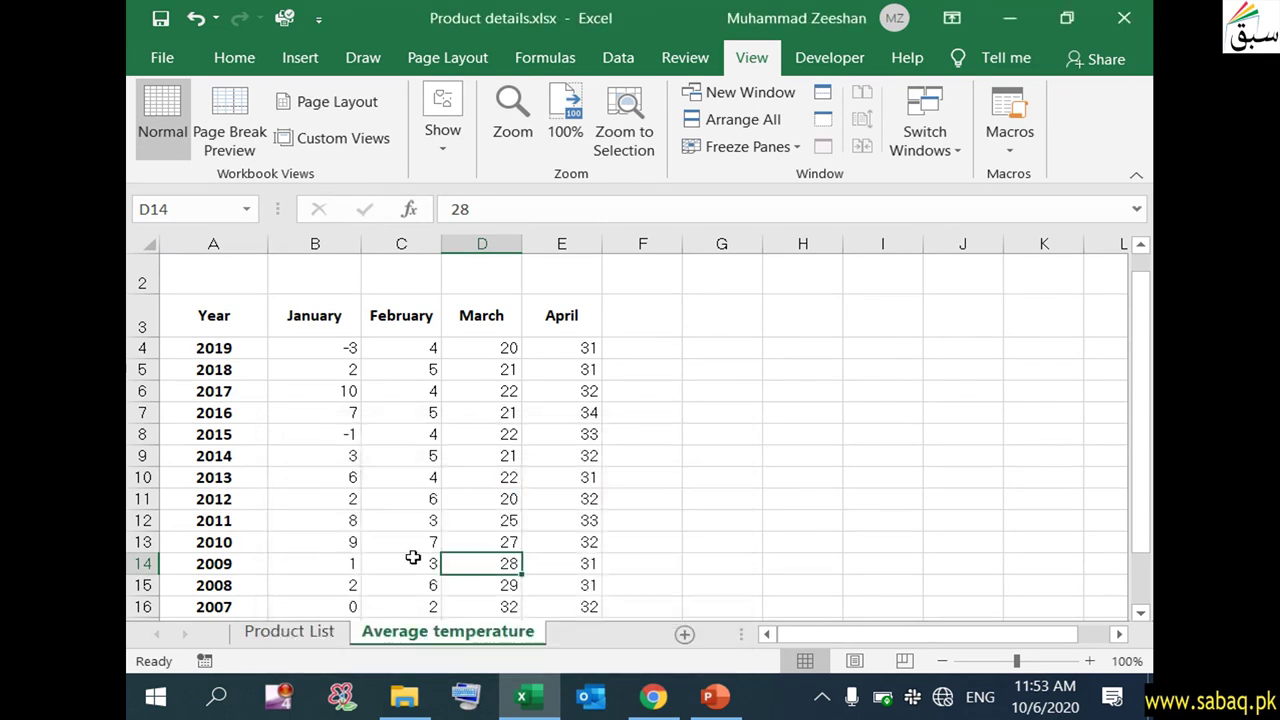
click(328, 632)
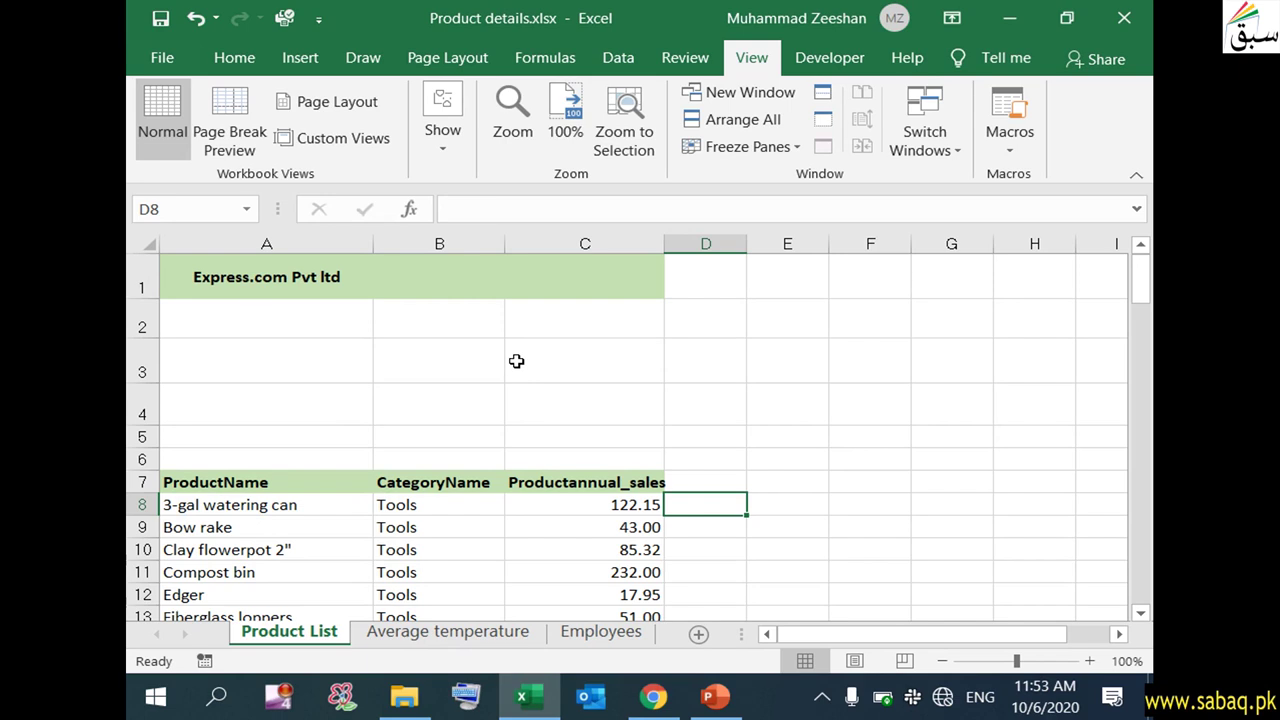
Hide column C (Productannual_sales) on the Product List sheet.
click(424, 556)
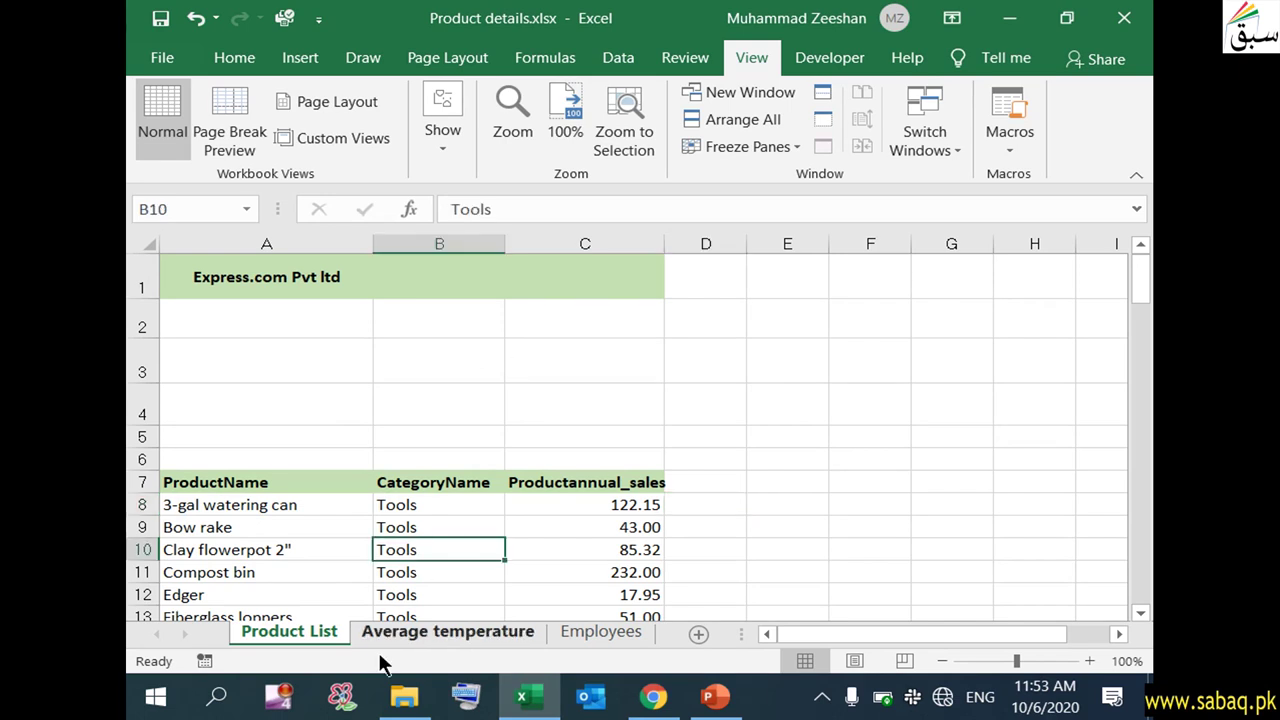
click(611, 462)
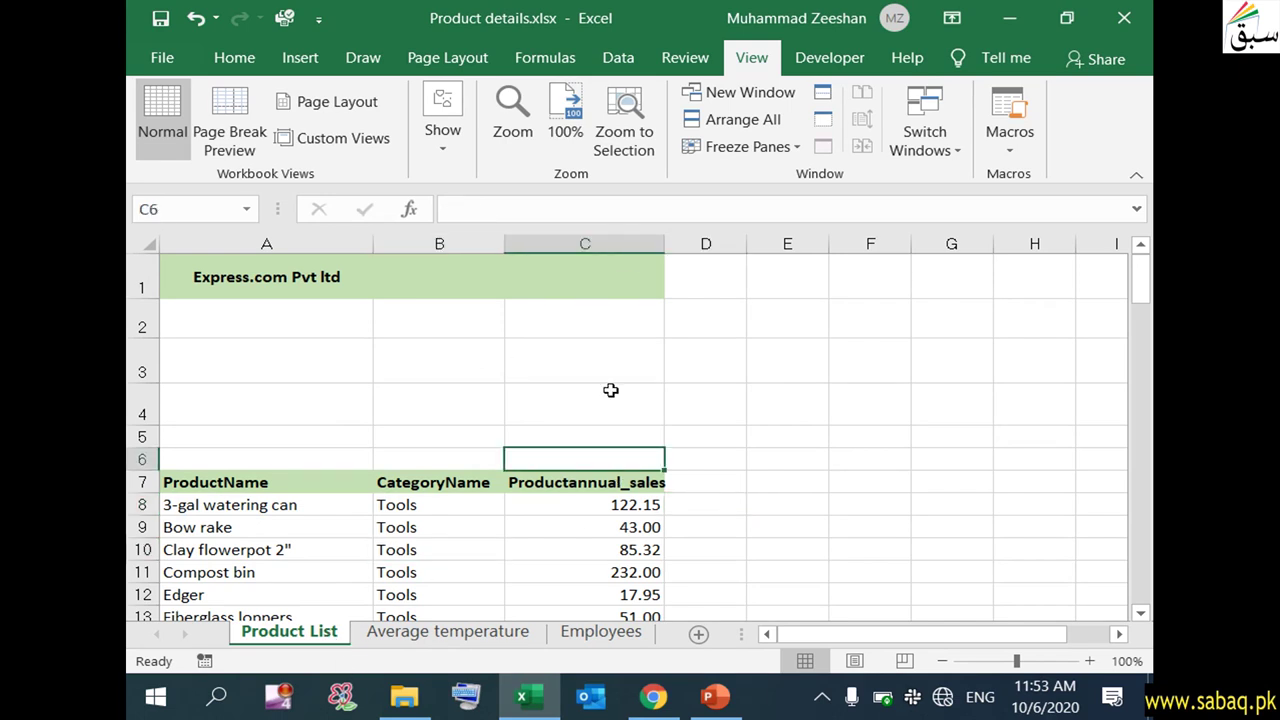
click(615, 240)
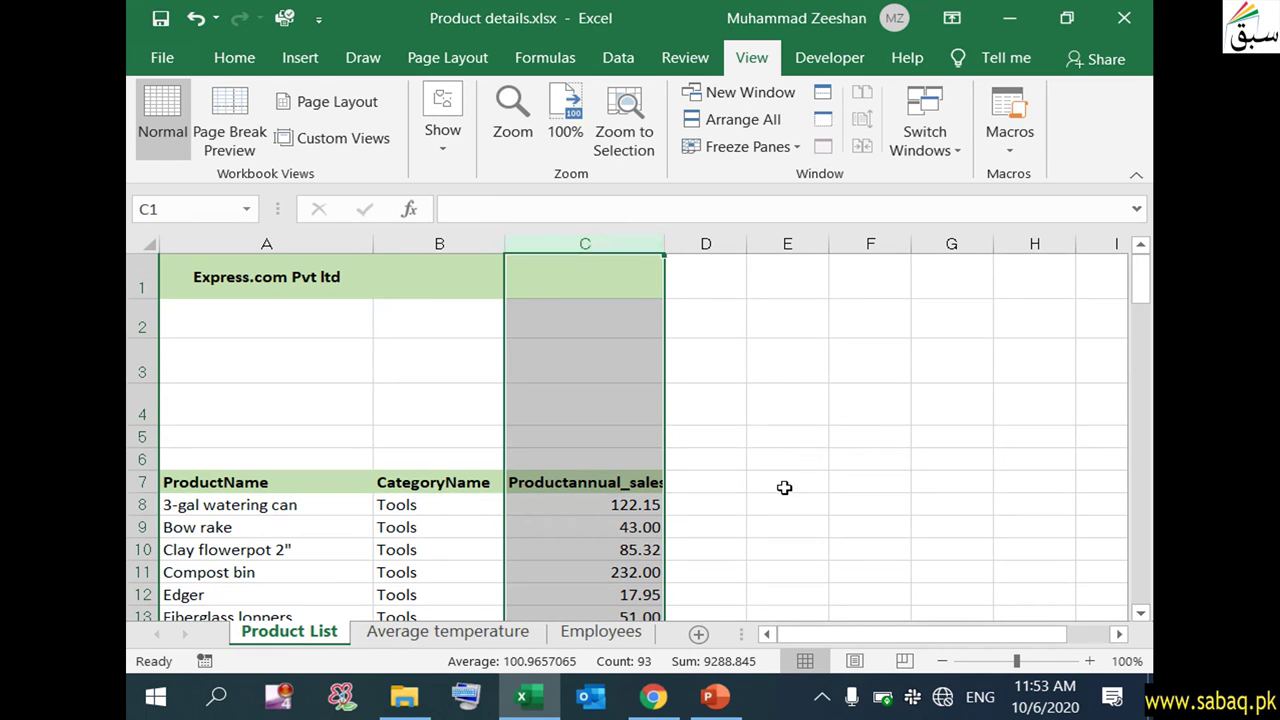
right_click(595, 244)
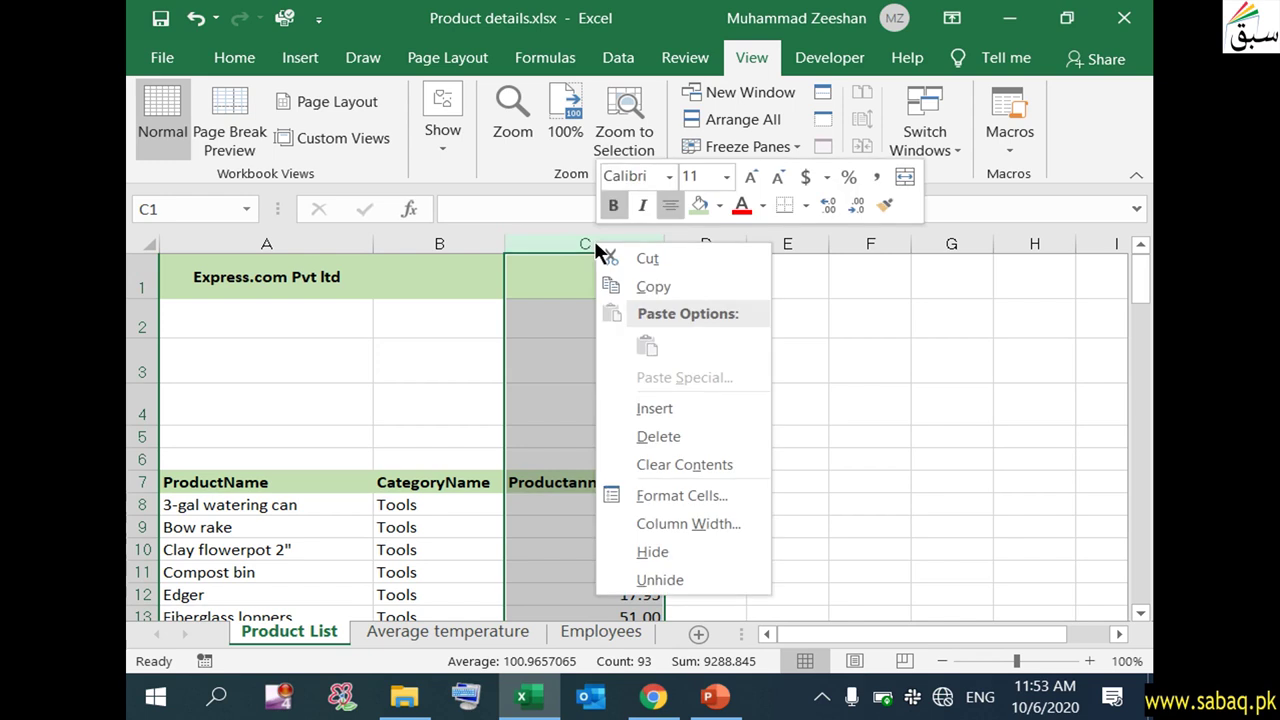
click(686, 551)
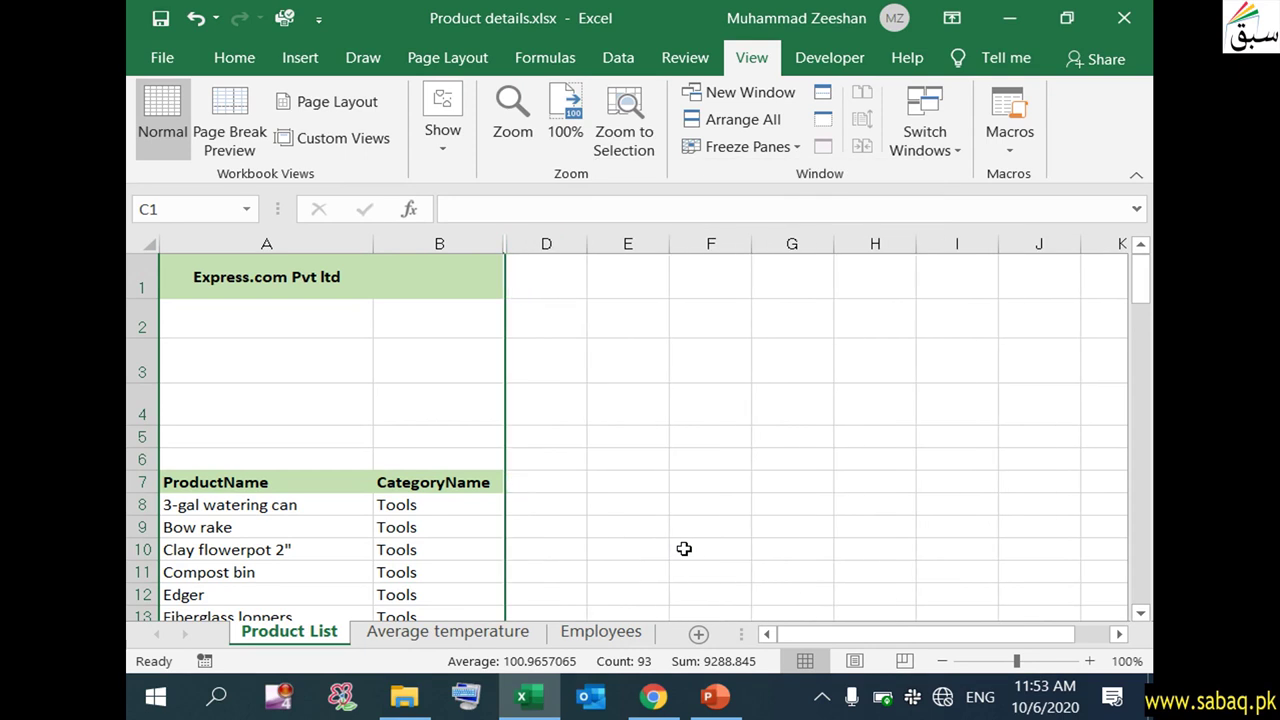
click(484, 402)
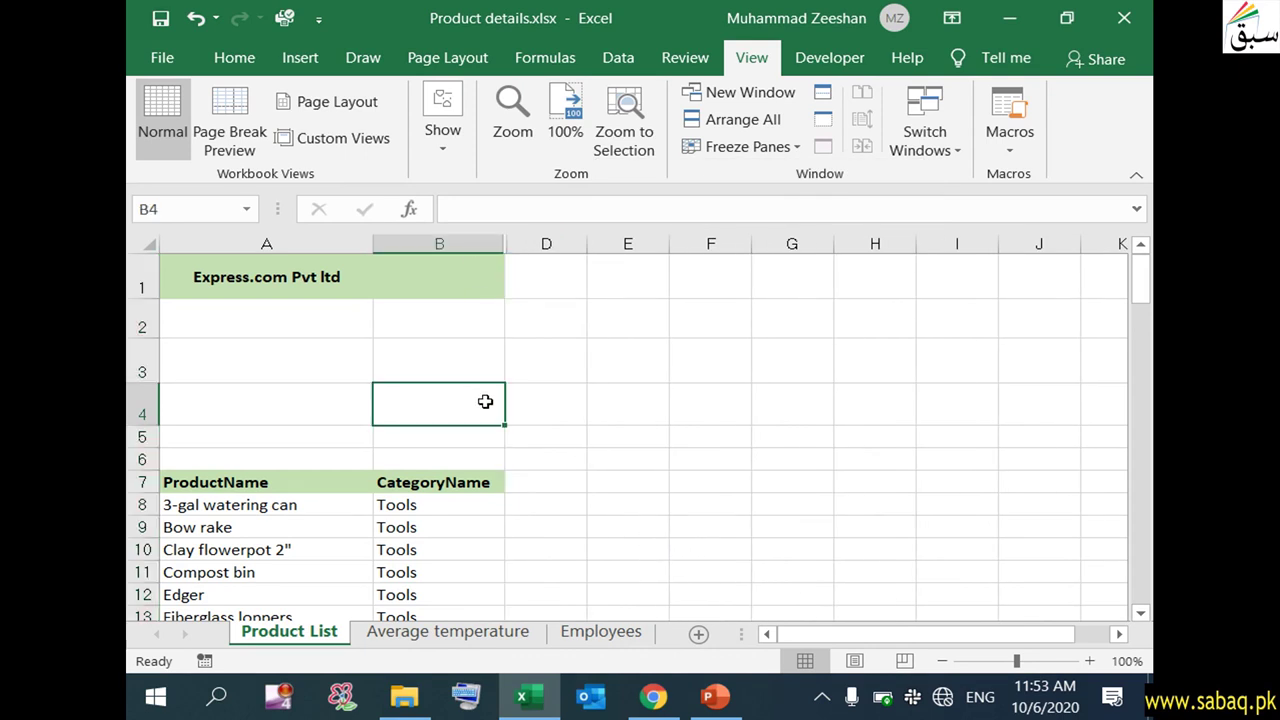
On Average temperature, hide the March and April columns (D:E).
click(530, 630)
click(660, 370)
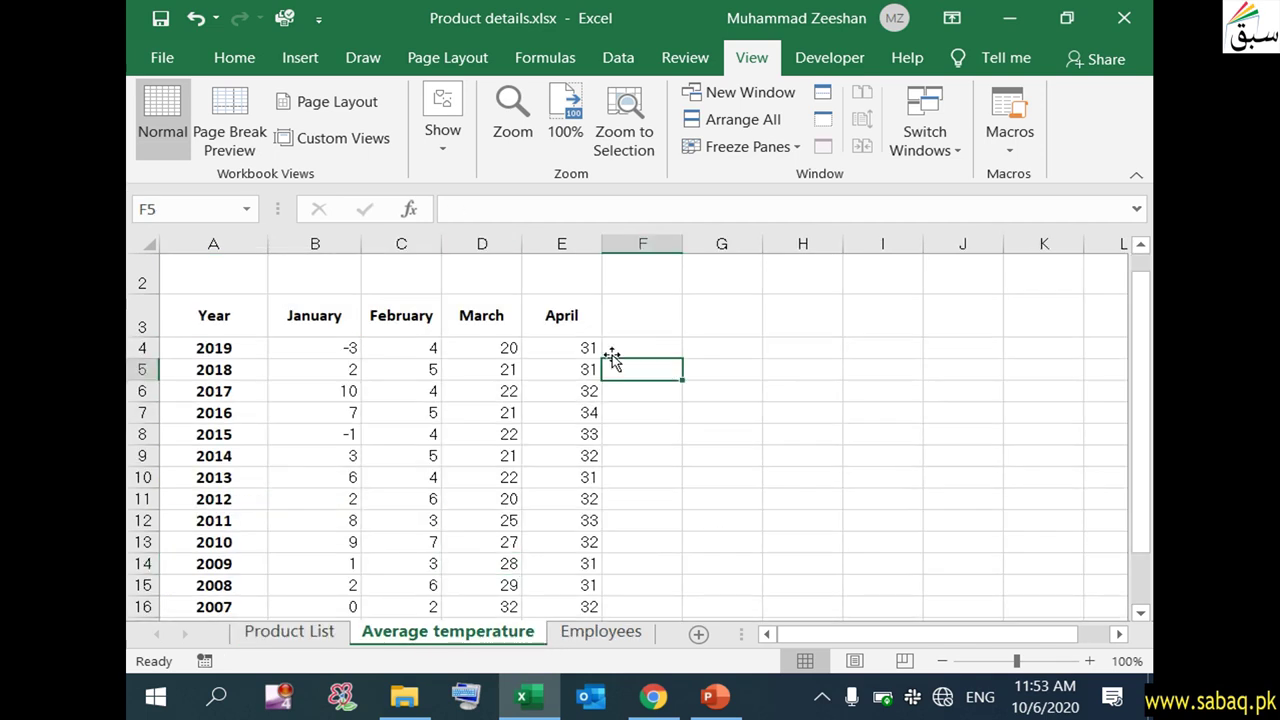
click(492, 313)
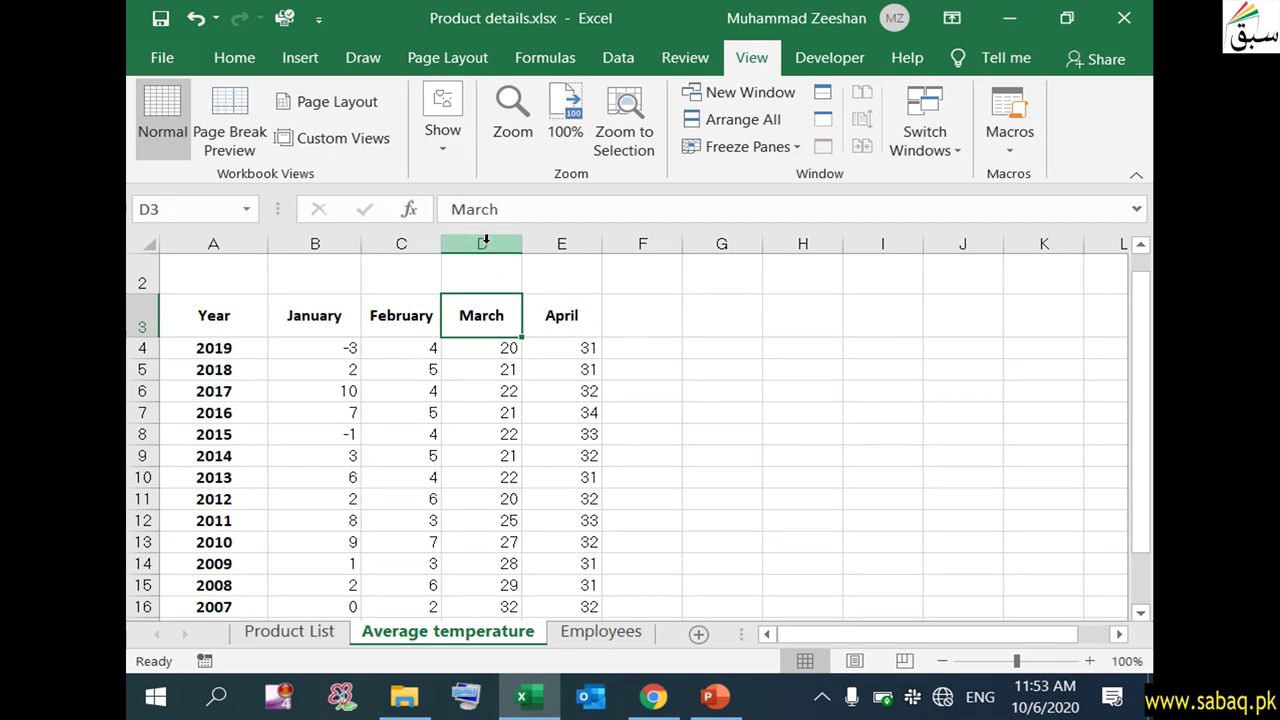
drag(482, 244, 561, 245)
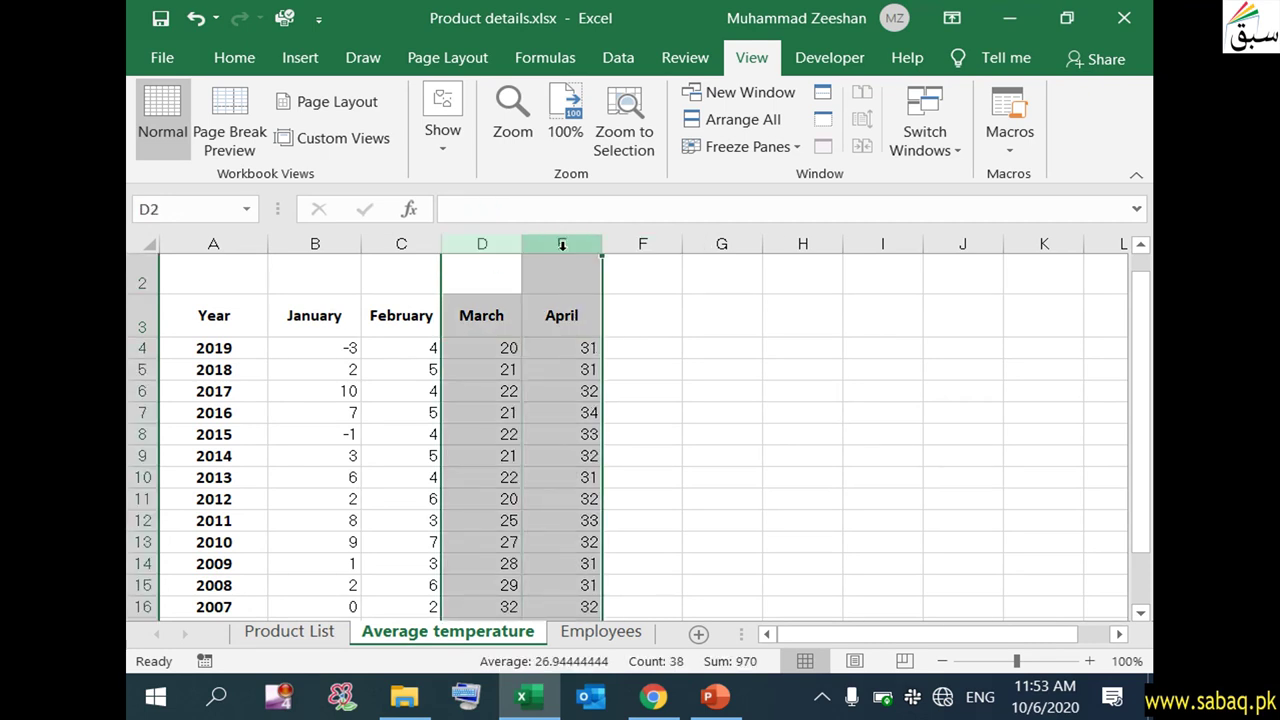
right_click(508, 242)
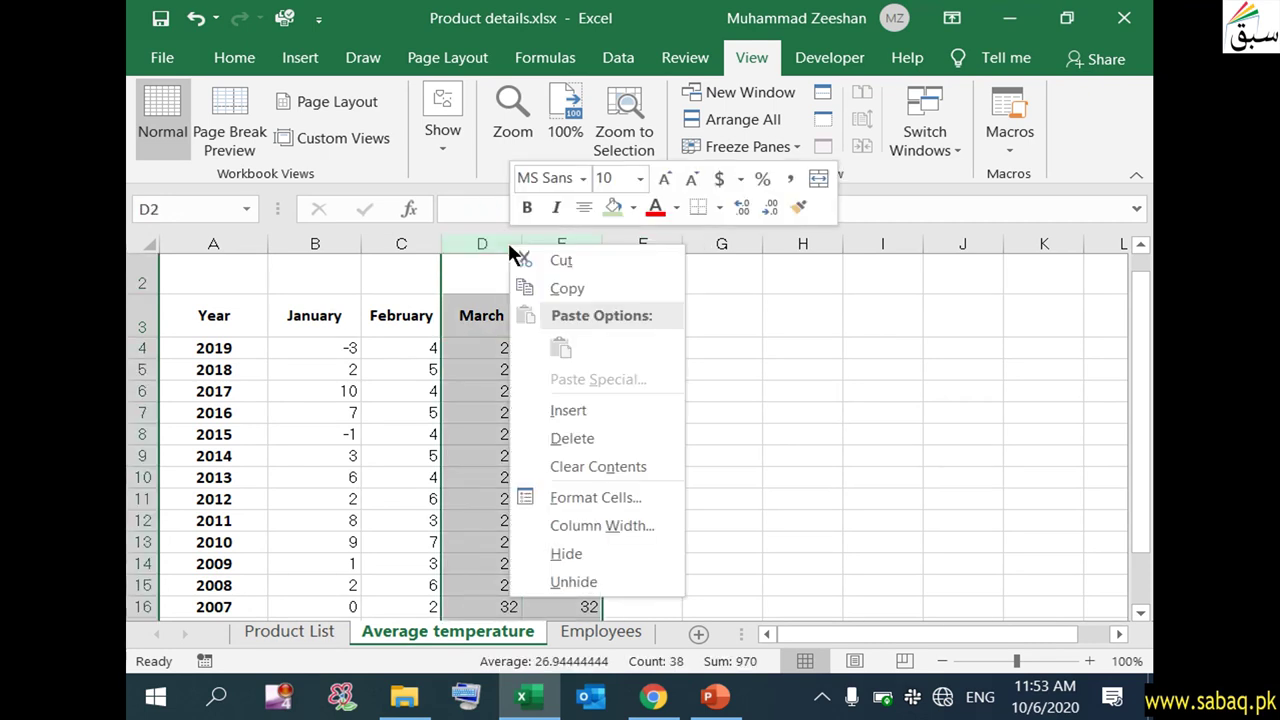
click(597, 552)
click(986, 555)
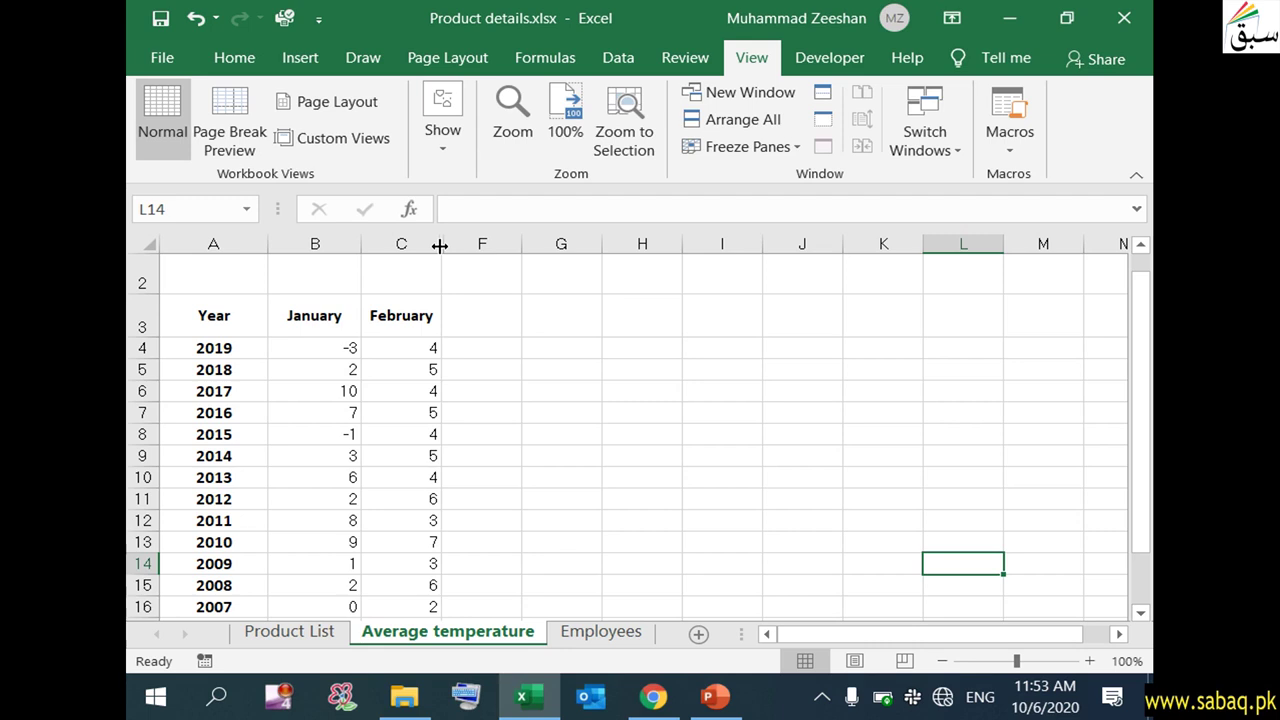
Unhide the April and then the March column, and return to Product List.
right_click(438, 245)
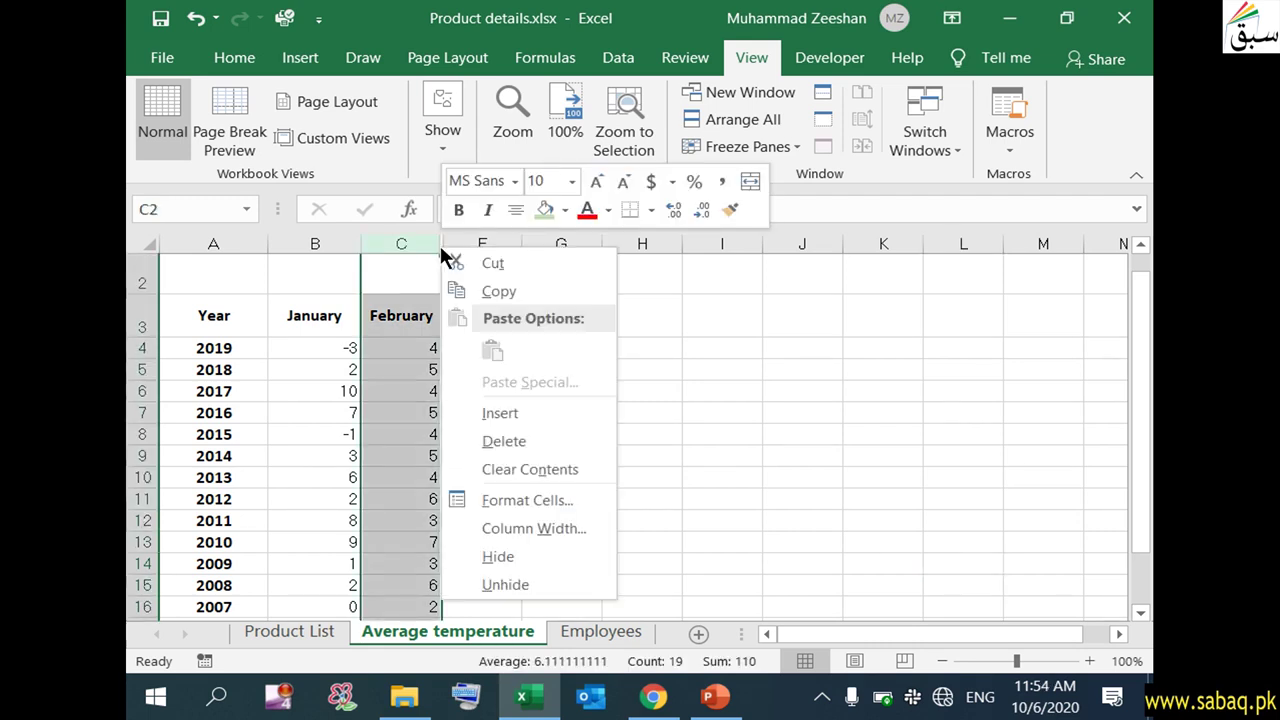
click(518, 586)
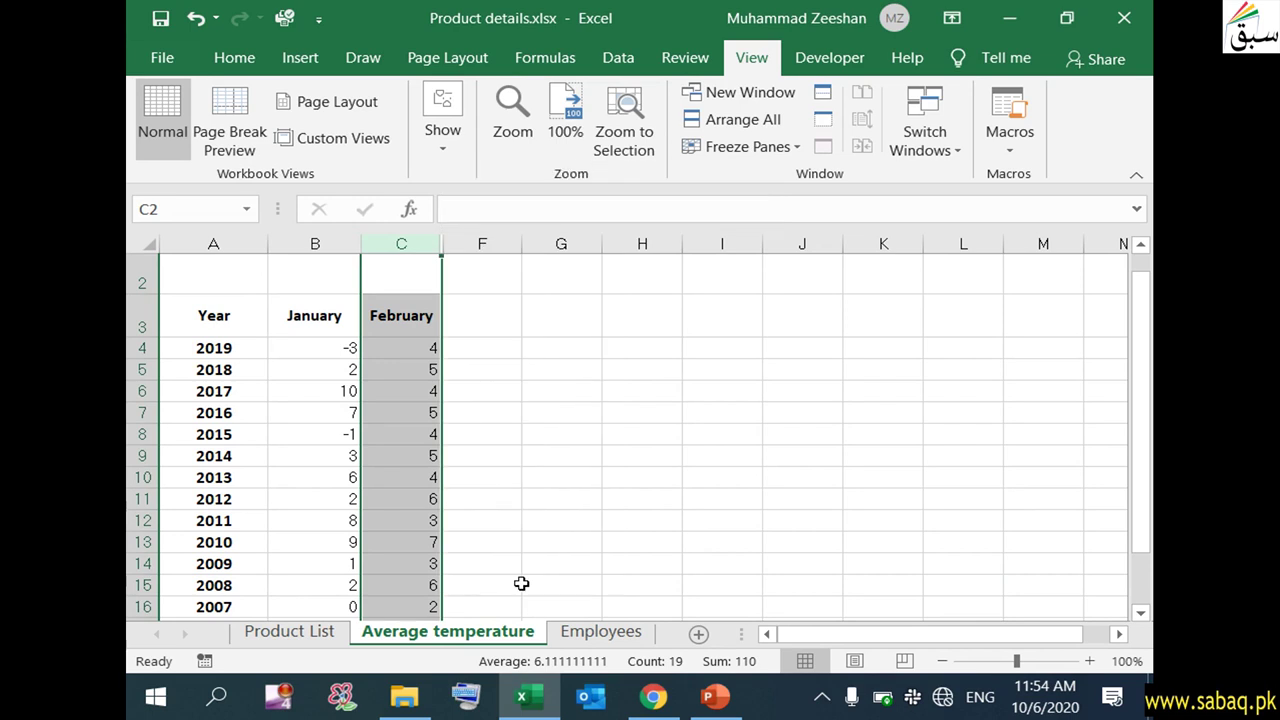
right_click(441, 251)
click(548, 576)
click(481, 391)
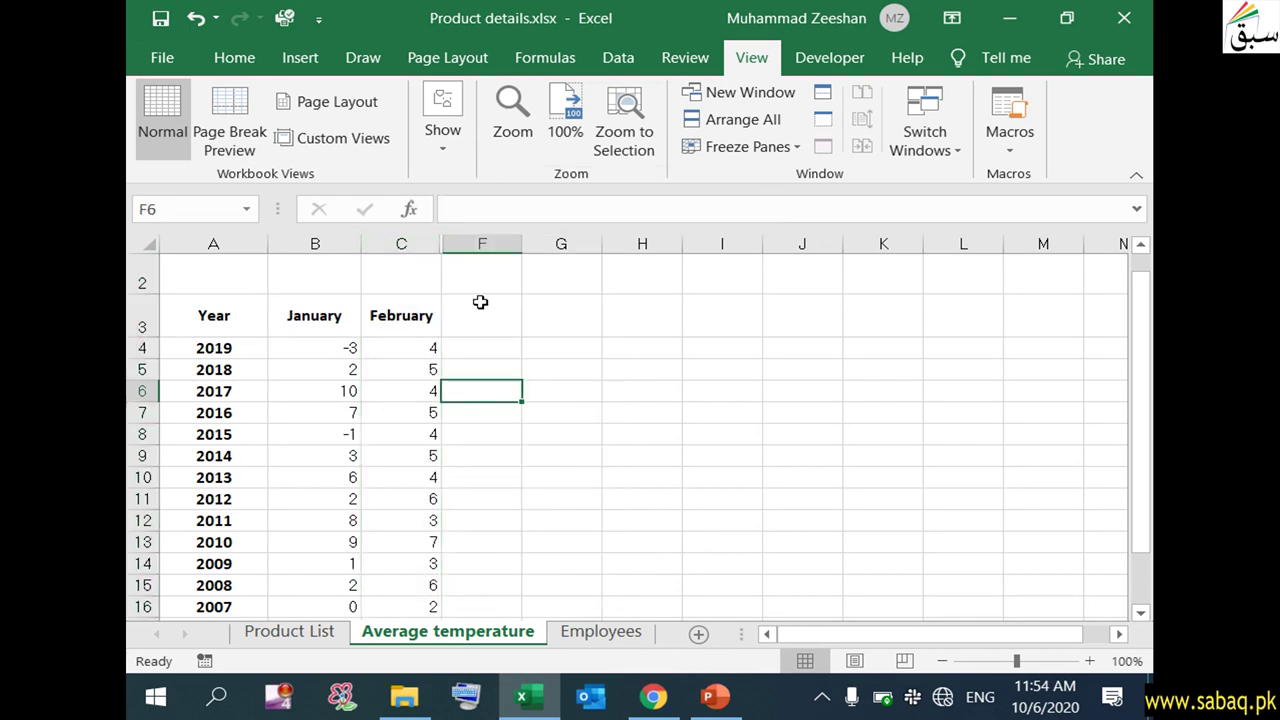
right_click(443, 250)
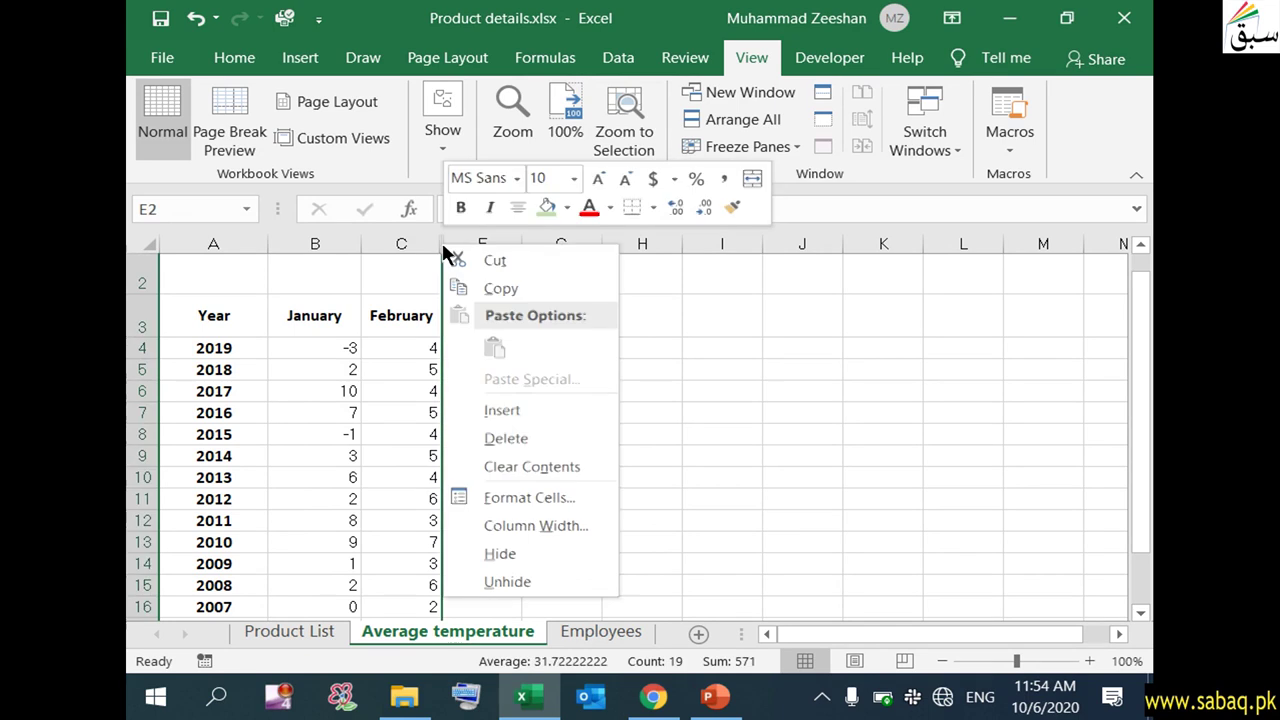
click(510, 582)
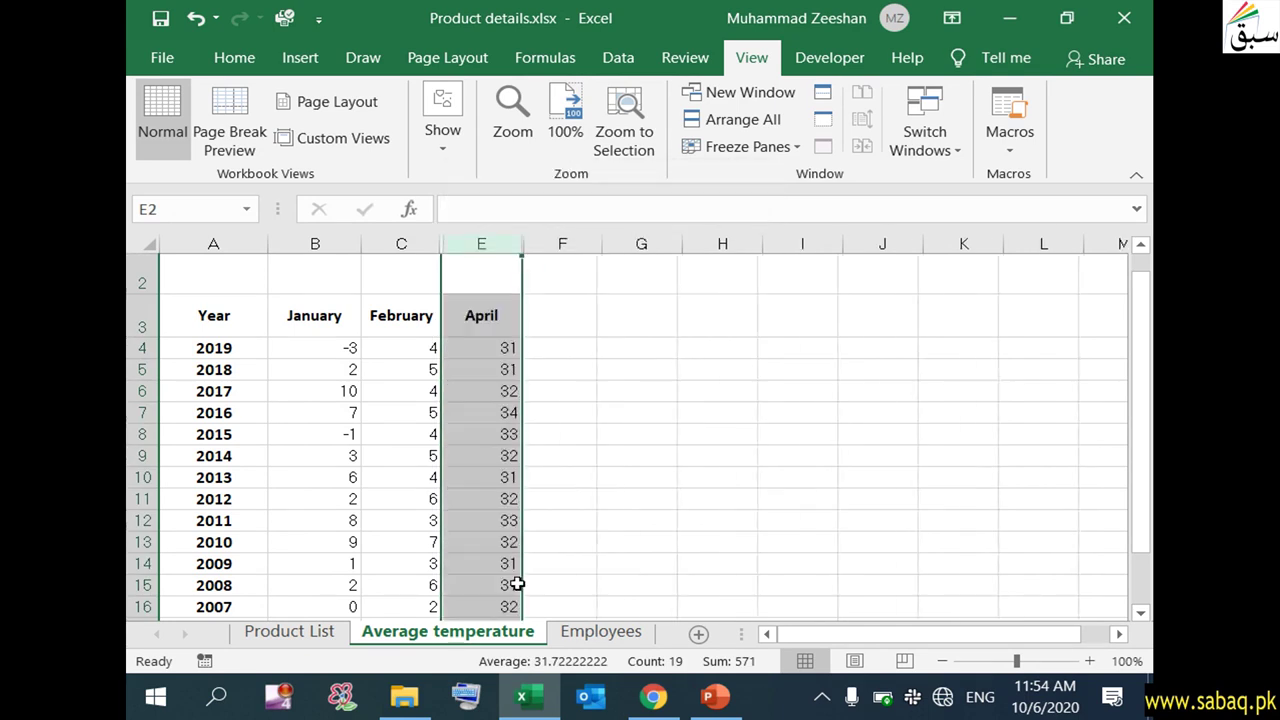
right_click(442, 249)
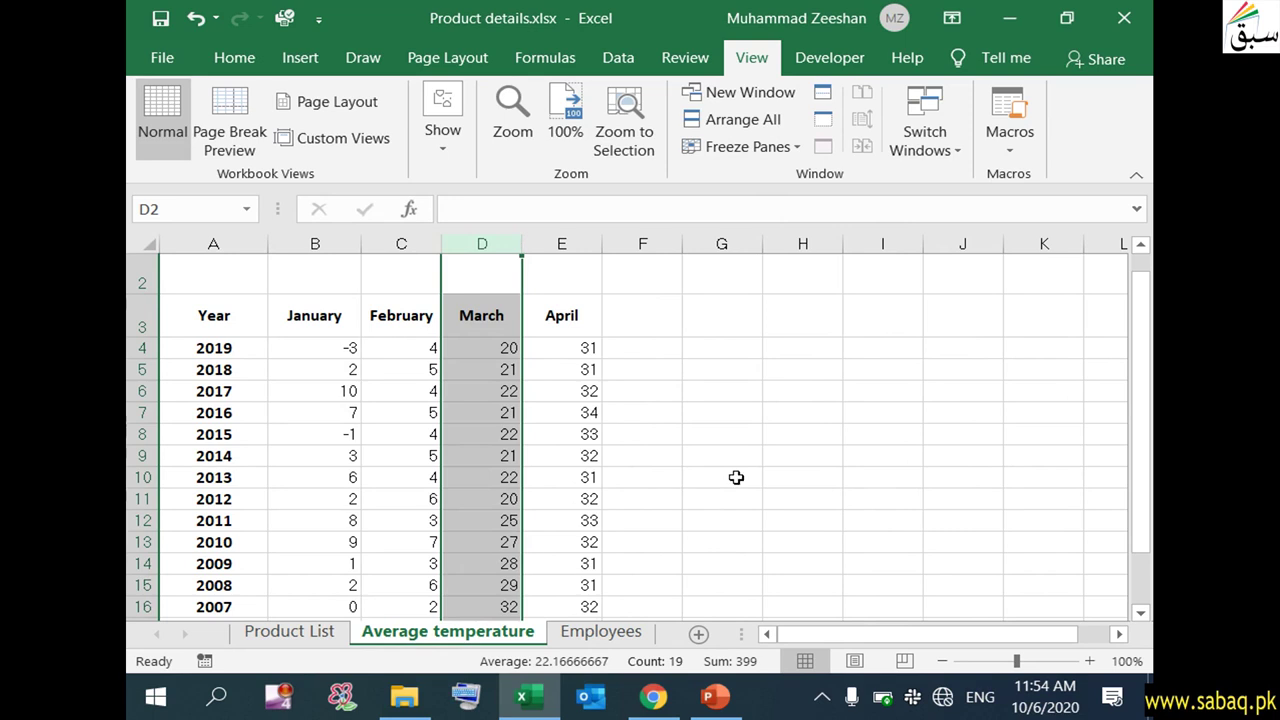
click(736, 477)
click(300, 631)
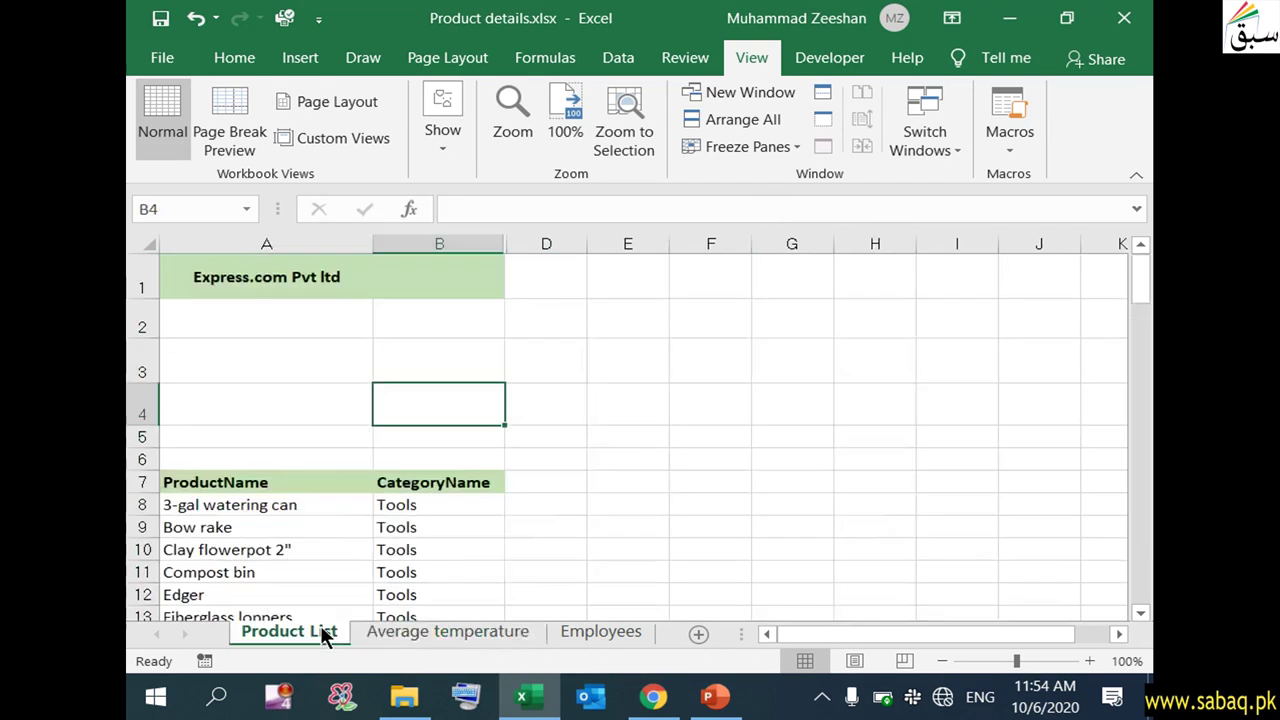
Unhide column C by selecting columns B:D and choosing Unhide.
click(555, 400)
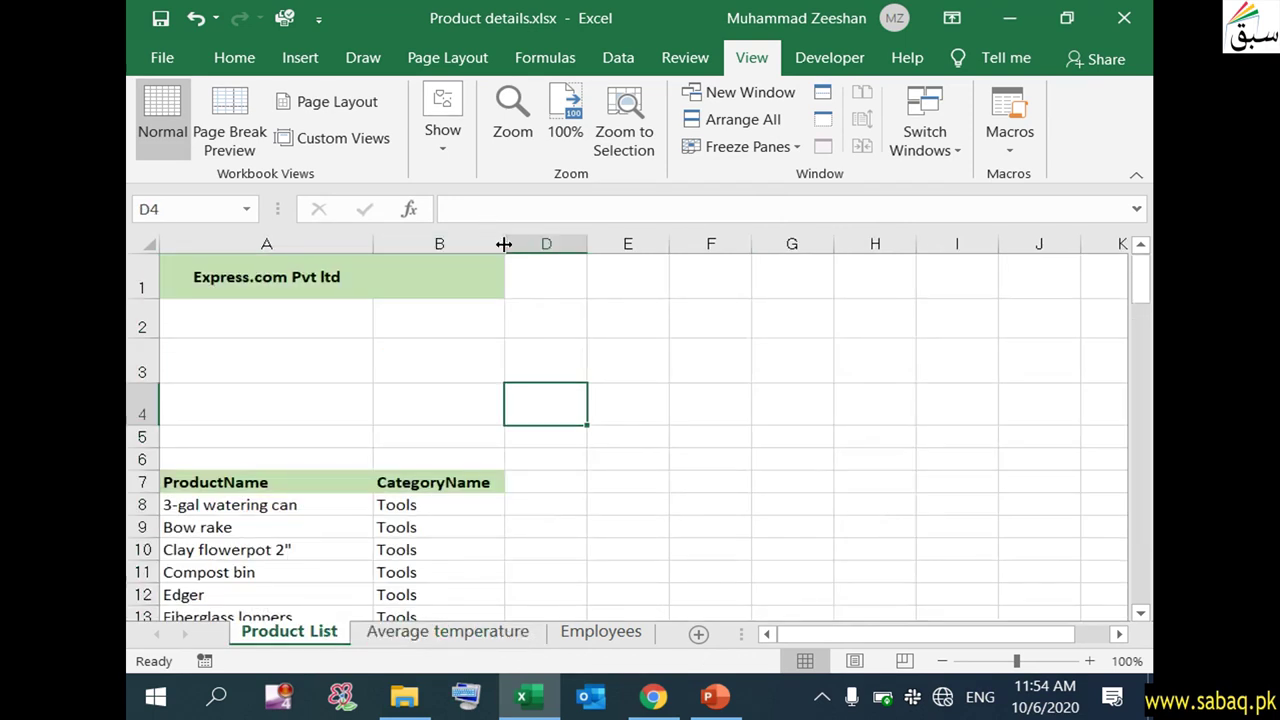
click(507, 246)
right_click(507, 250)
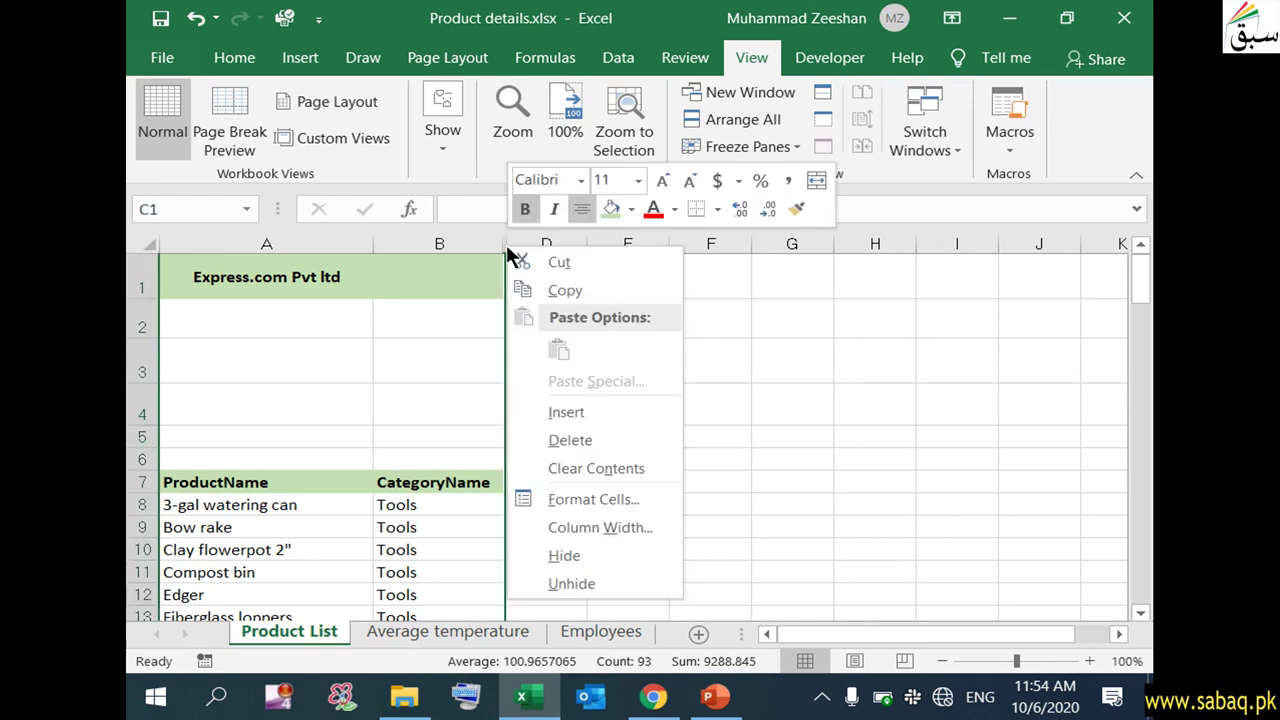
click(598, 583)
Hide rows 8 to 10 on the Product List sheet.
click(716, 476)
click(696, 436)
click(714, 480)
scroll(563, 500, down, 1)
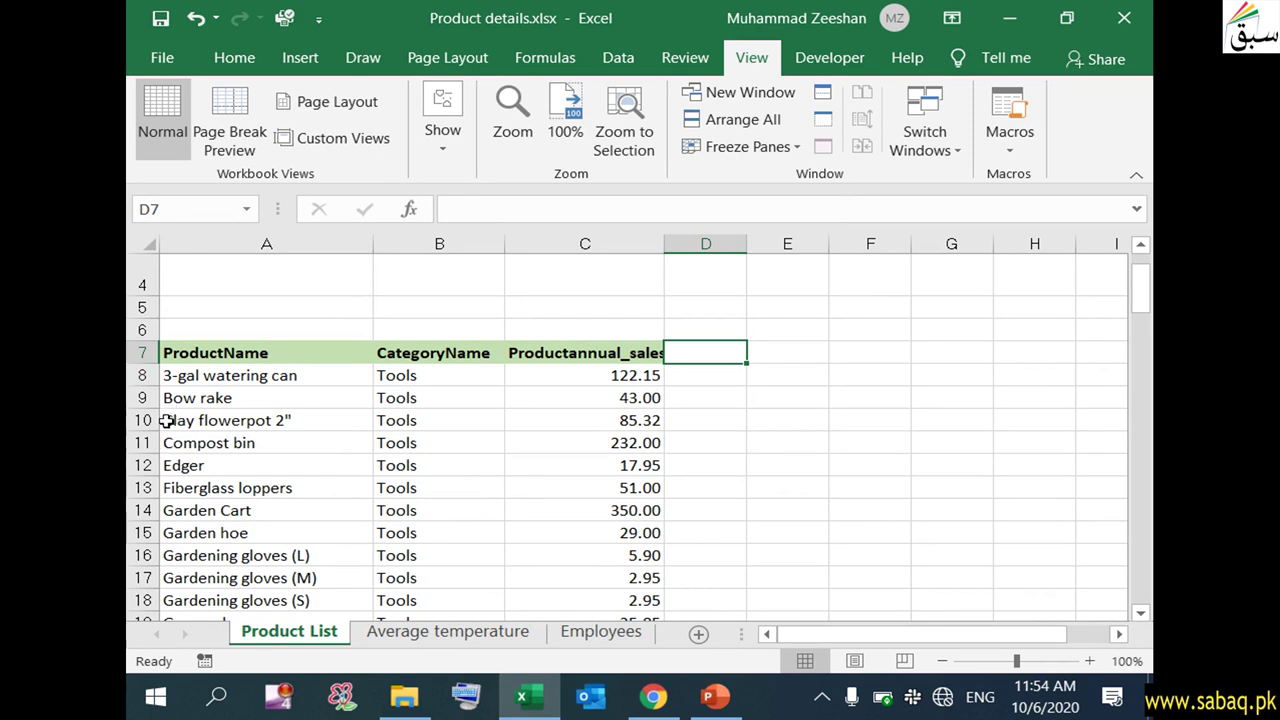
drag(142, 375, 143, 415)
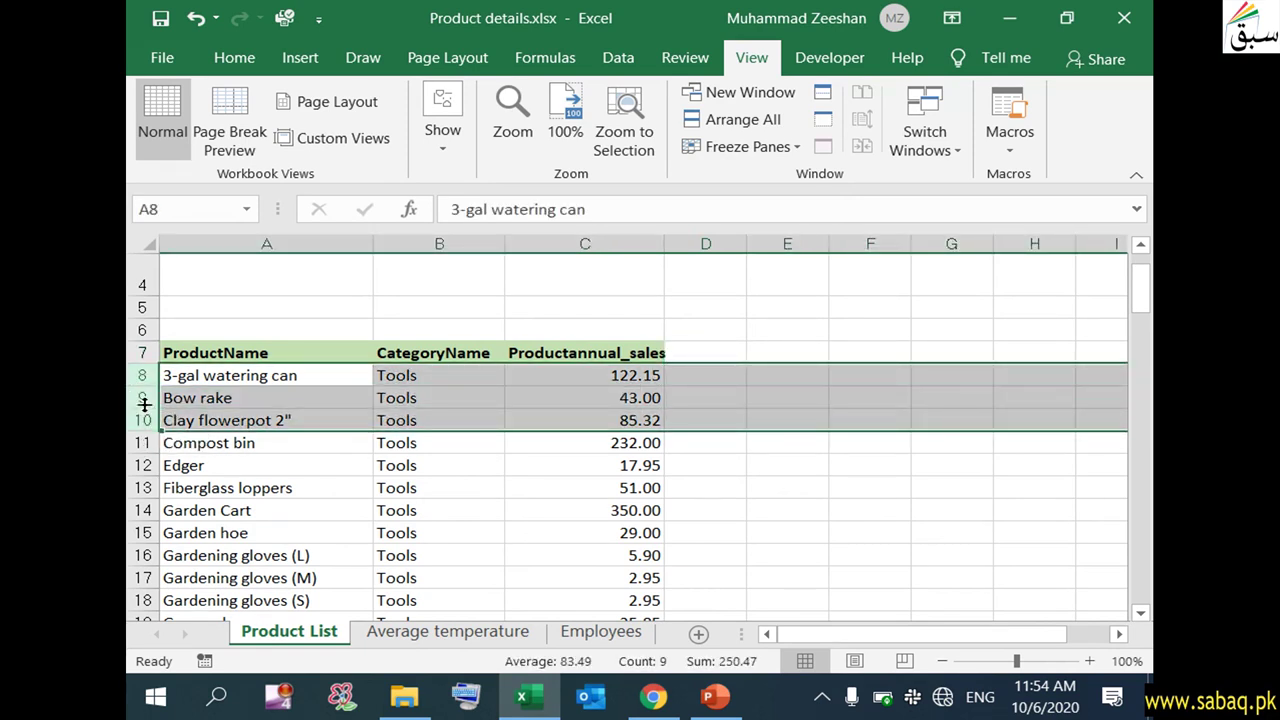
right_click(143, 405)
click(200, 357)
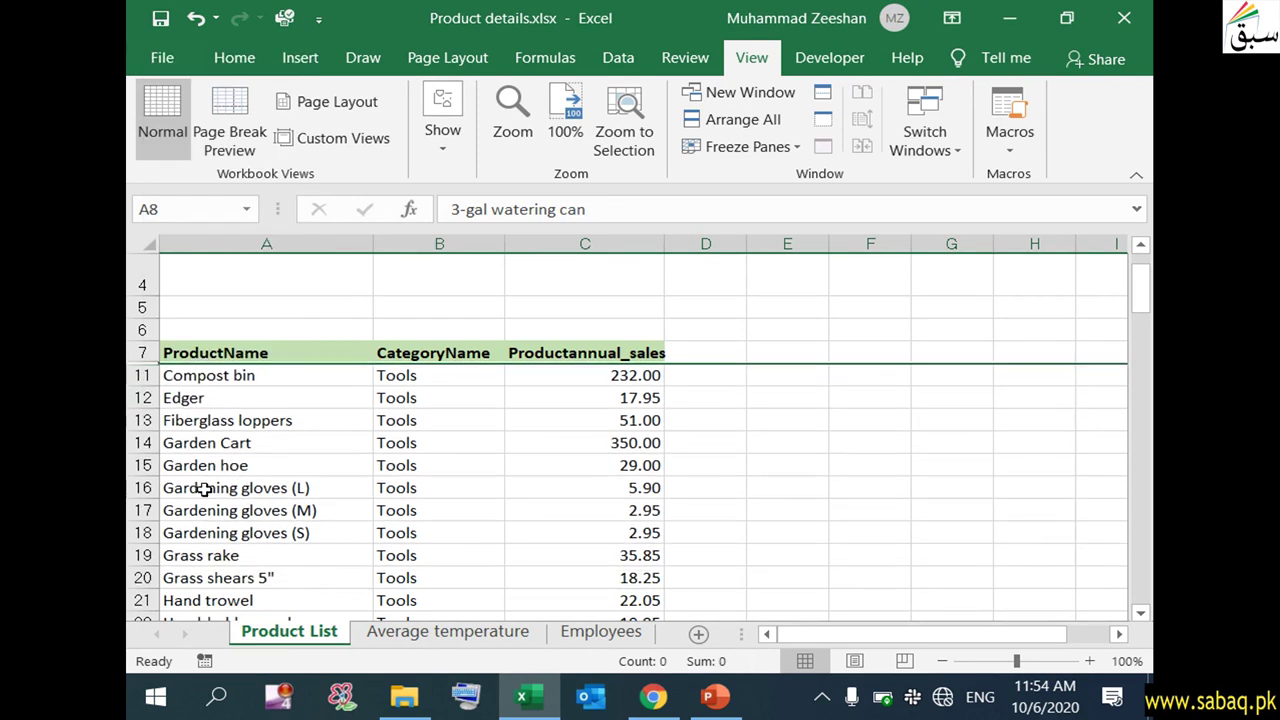
Select rows 6–16 to unhide rows 8–10, then switch back to the slide show.
click(527, 507)
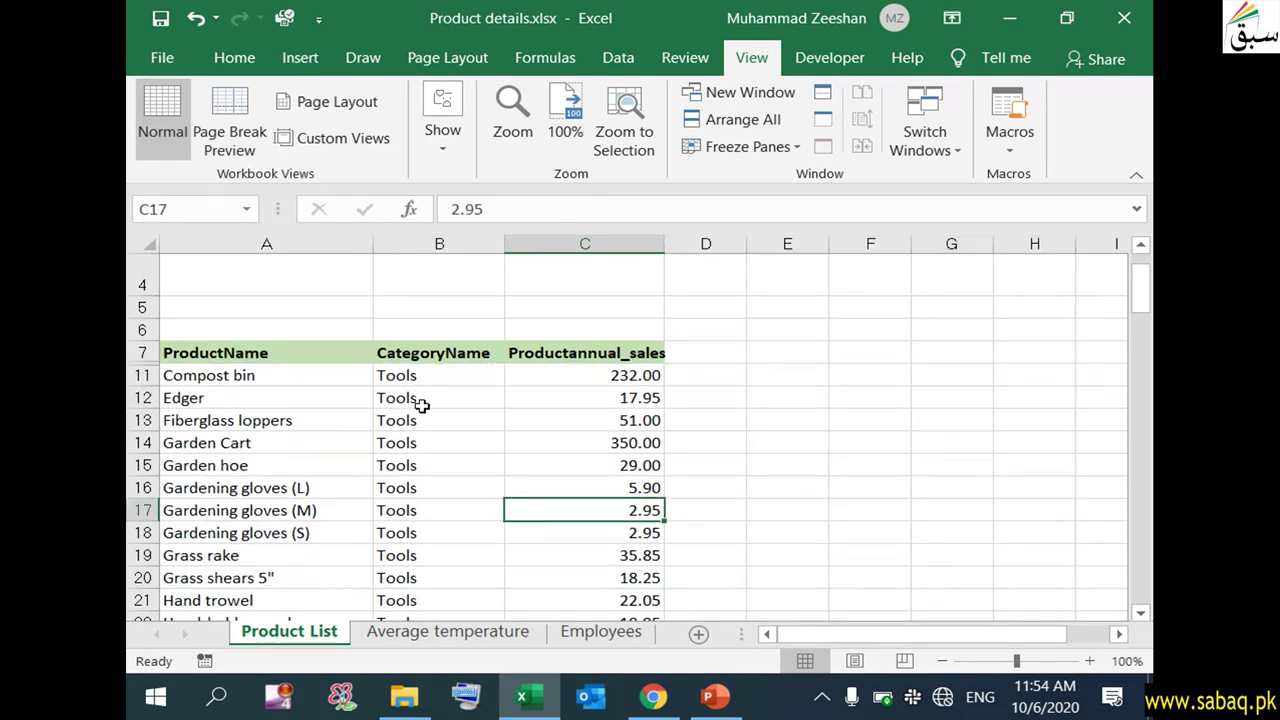
click(141, 330)
drag(141, 330, 141, 488)
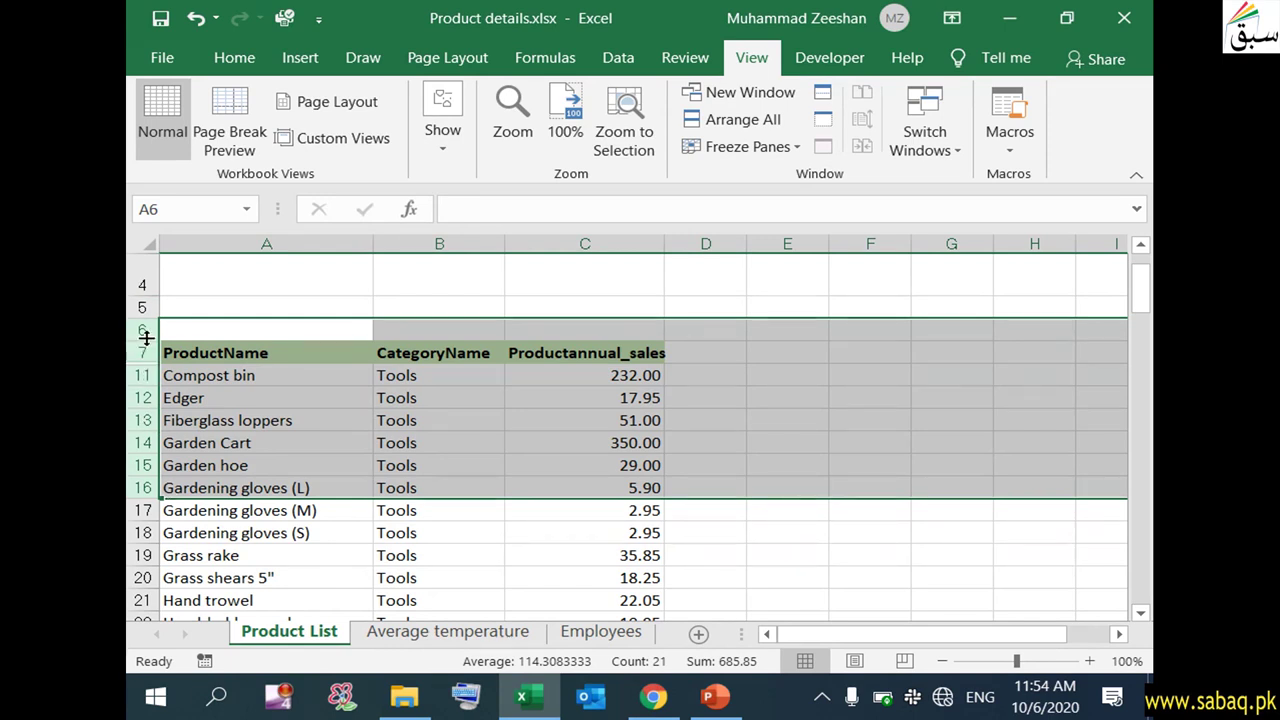
right_click(147, 387)
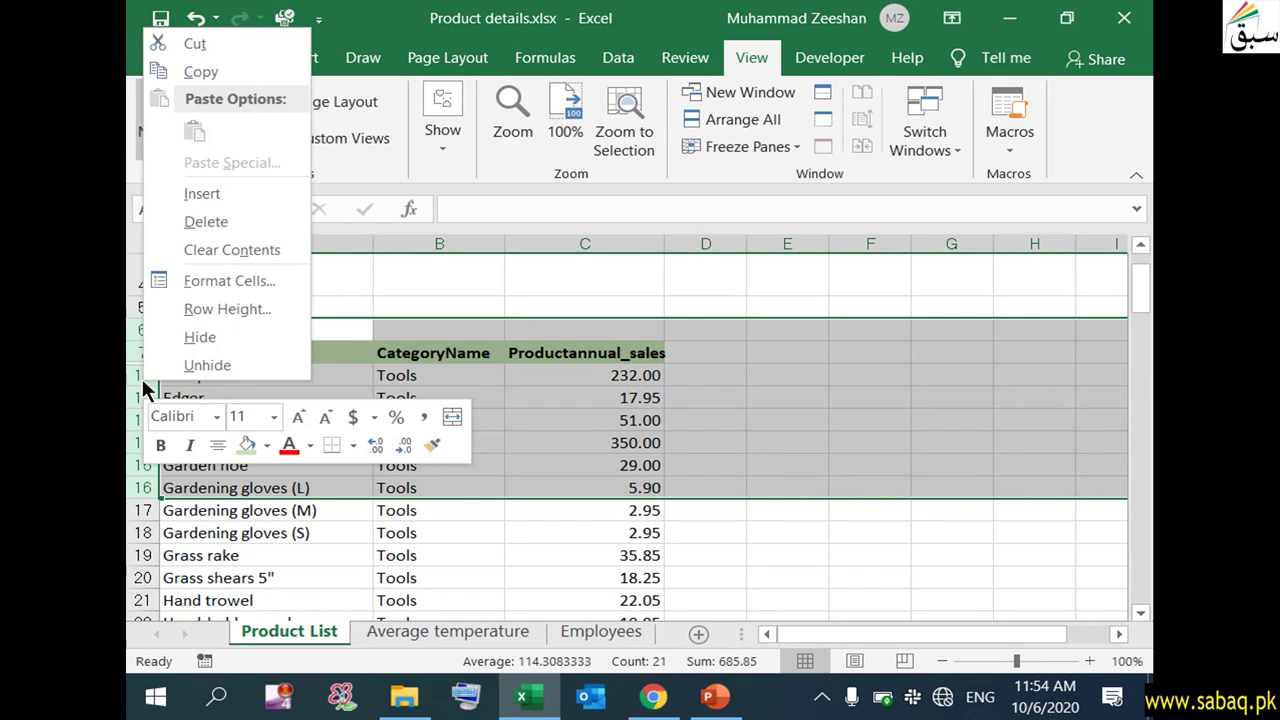
click(194, 366)
click(289, 460)
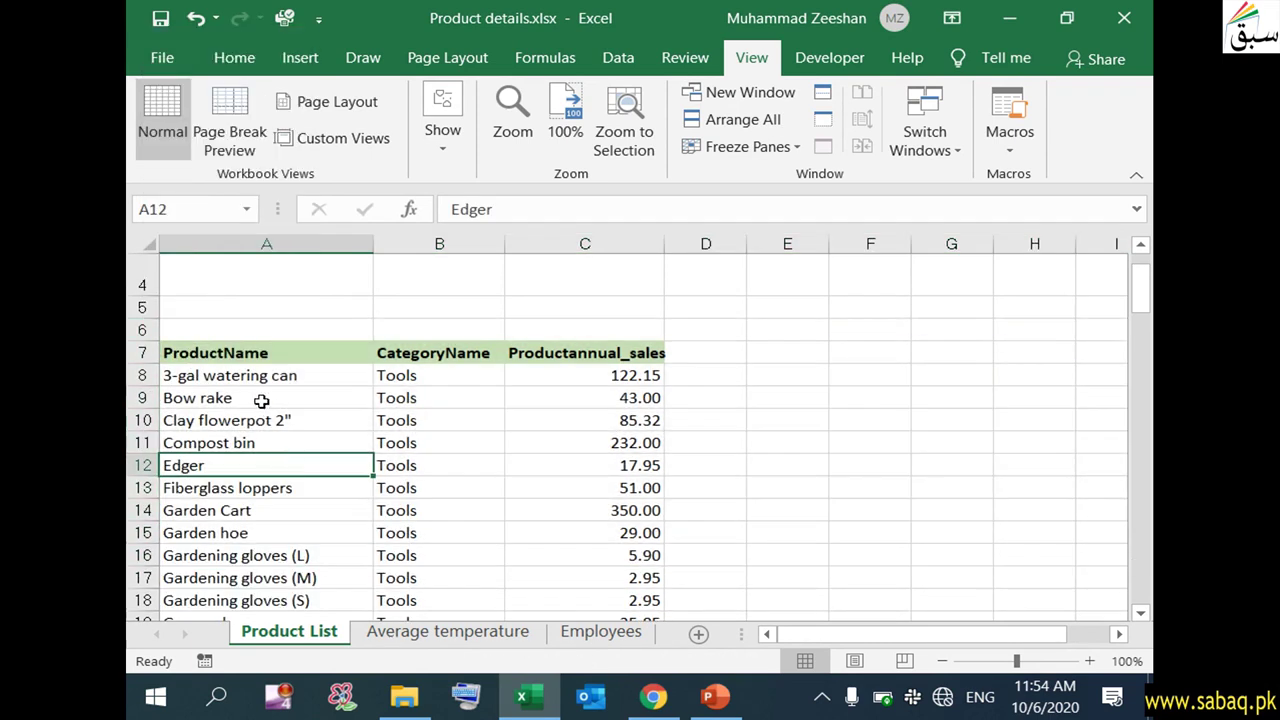
click(796, 402)
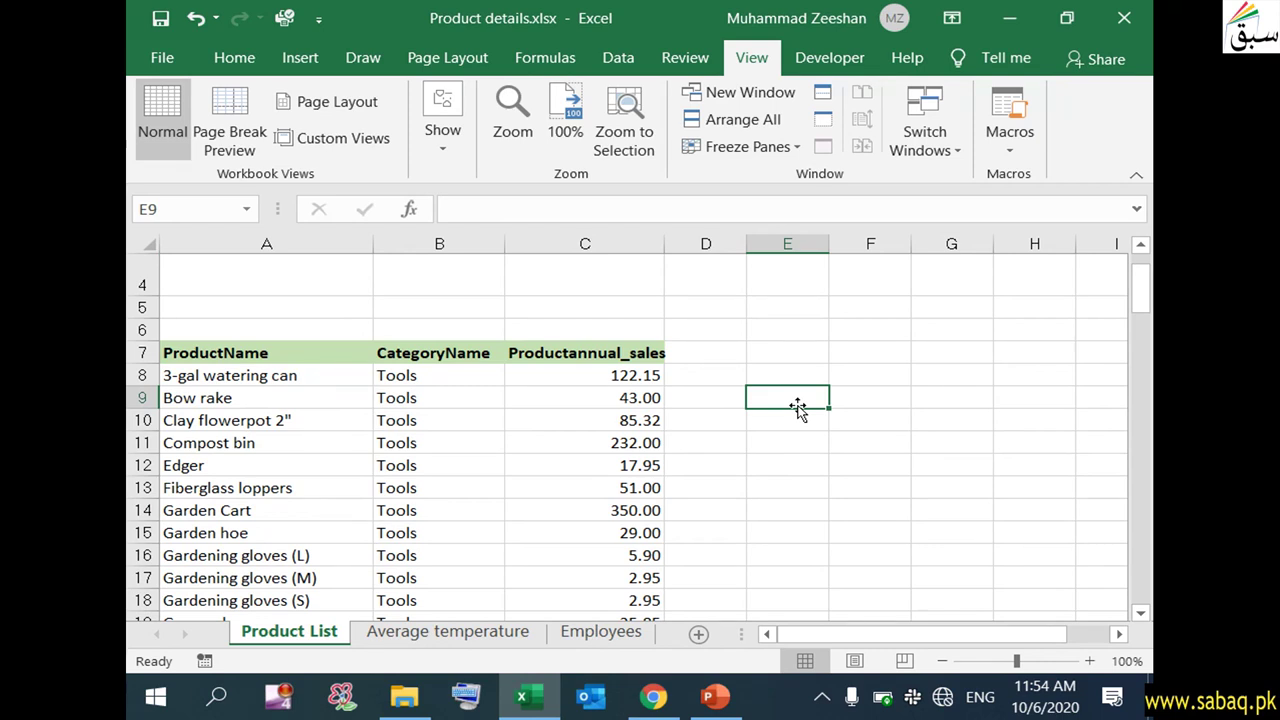
click(714, 697)
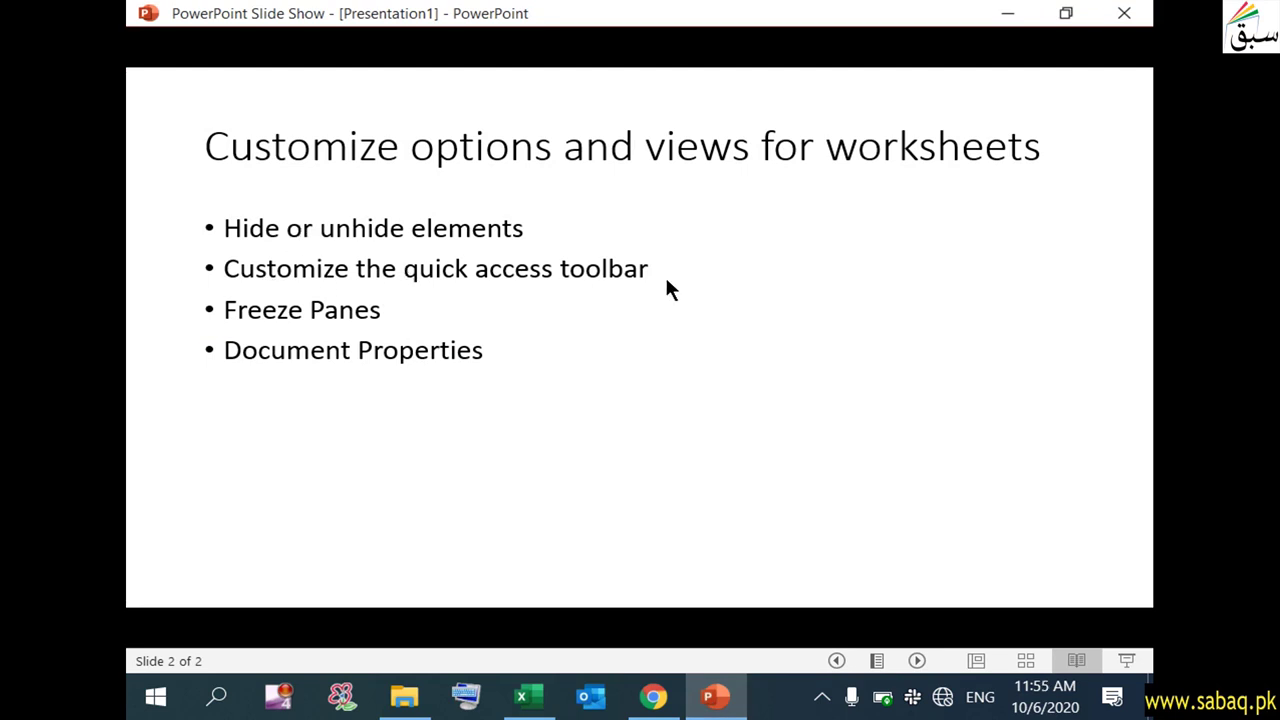
Minimise the PowerPoint slide show to bring Product details.xlsx back into view.
click(1008, 14)
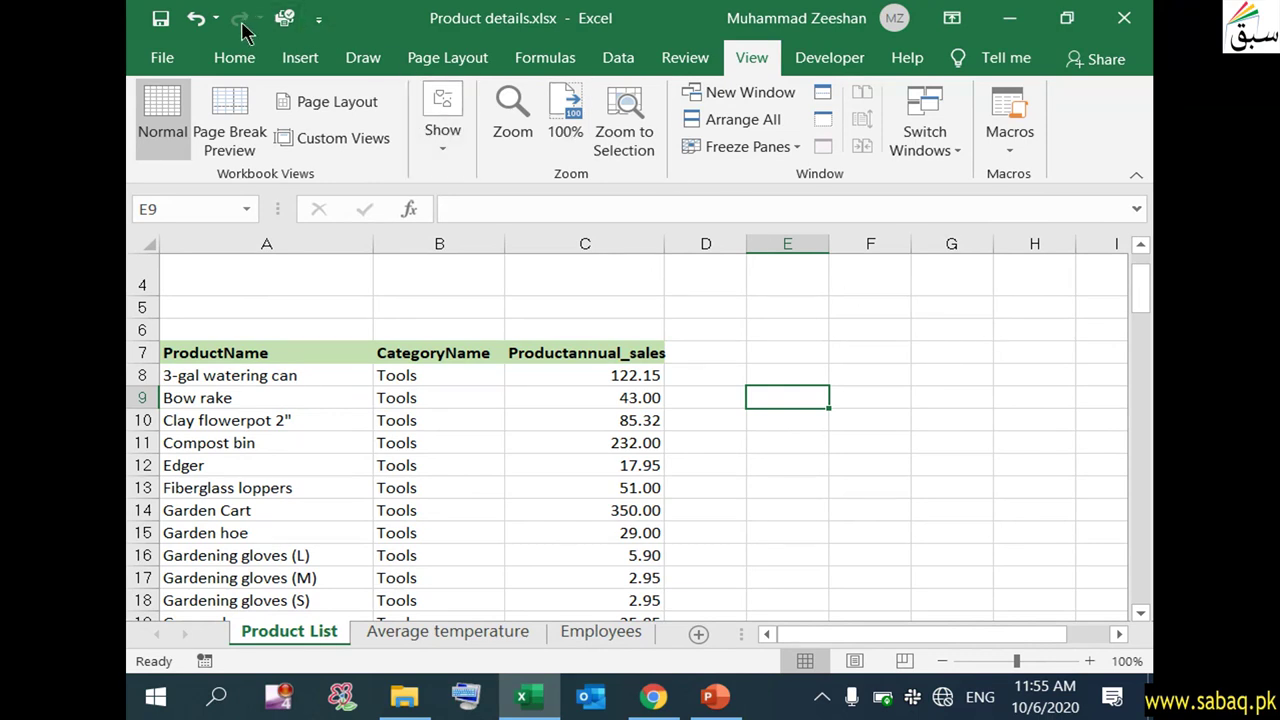
Save the workbook and open the Quick Access Toolbar's More Commands customisation page.
click(160, 24)
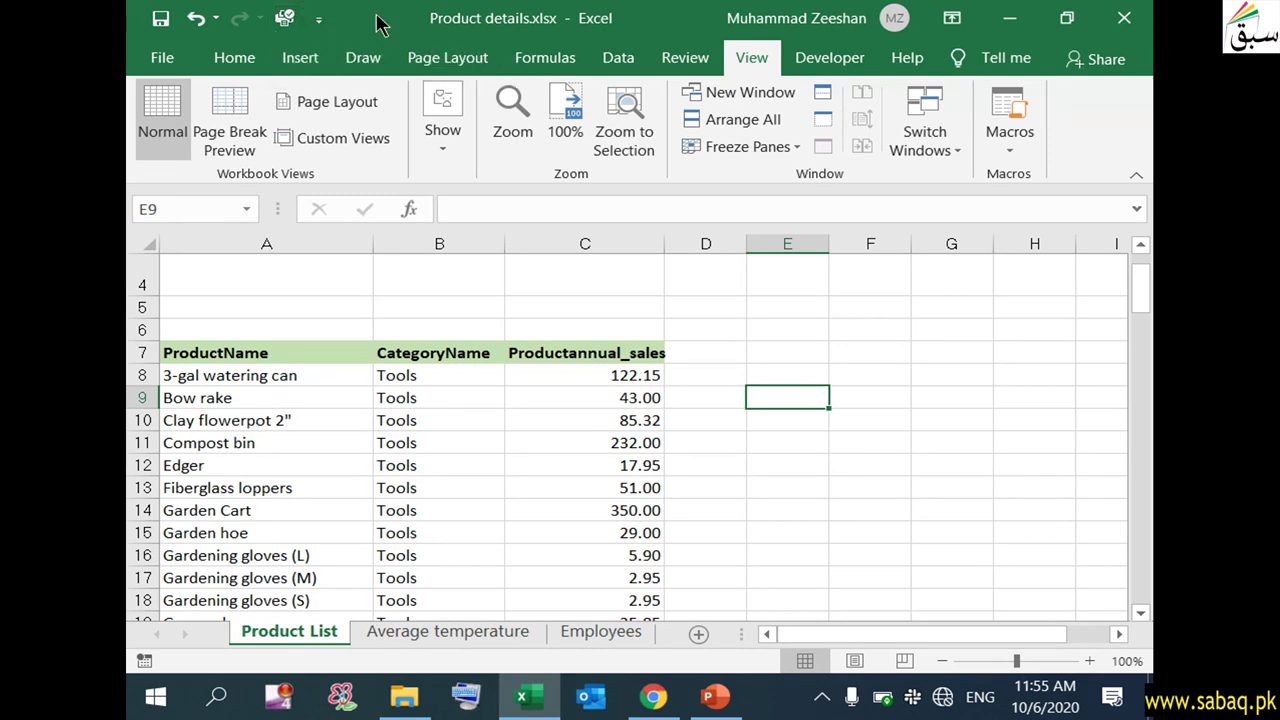
click(320, 20)
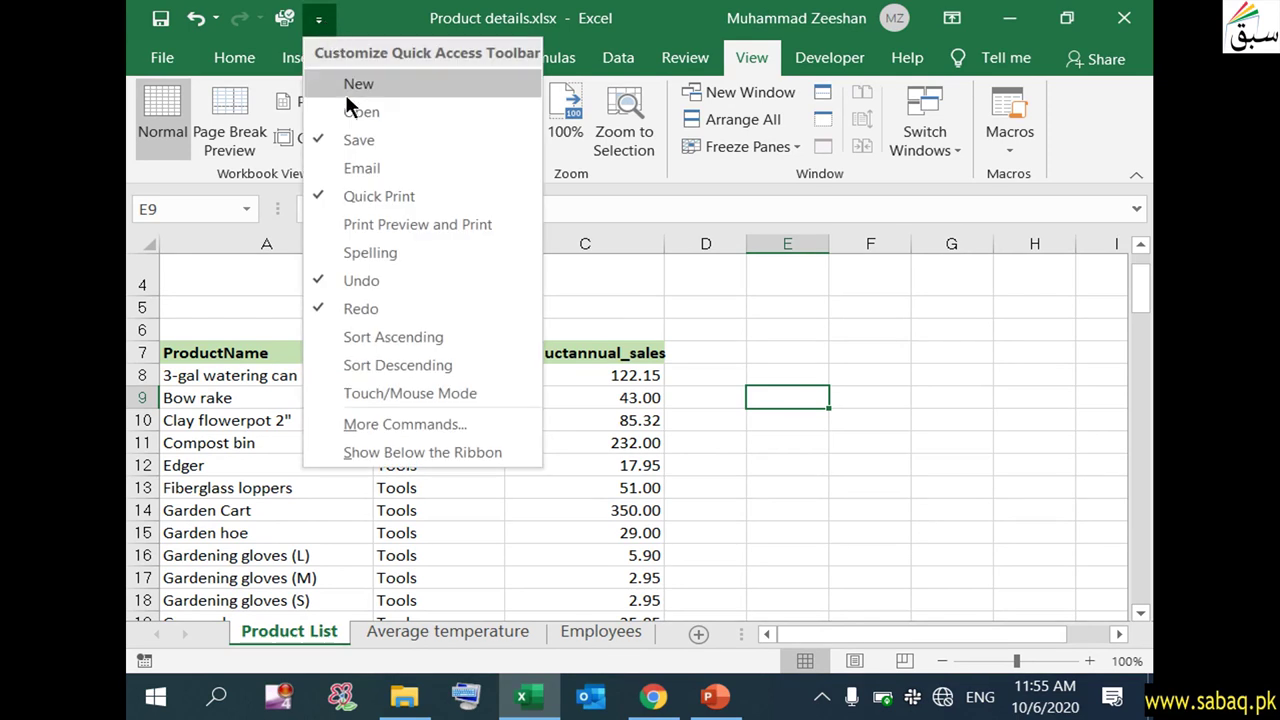
click(426, 424)
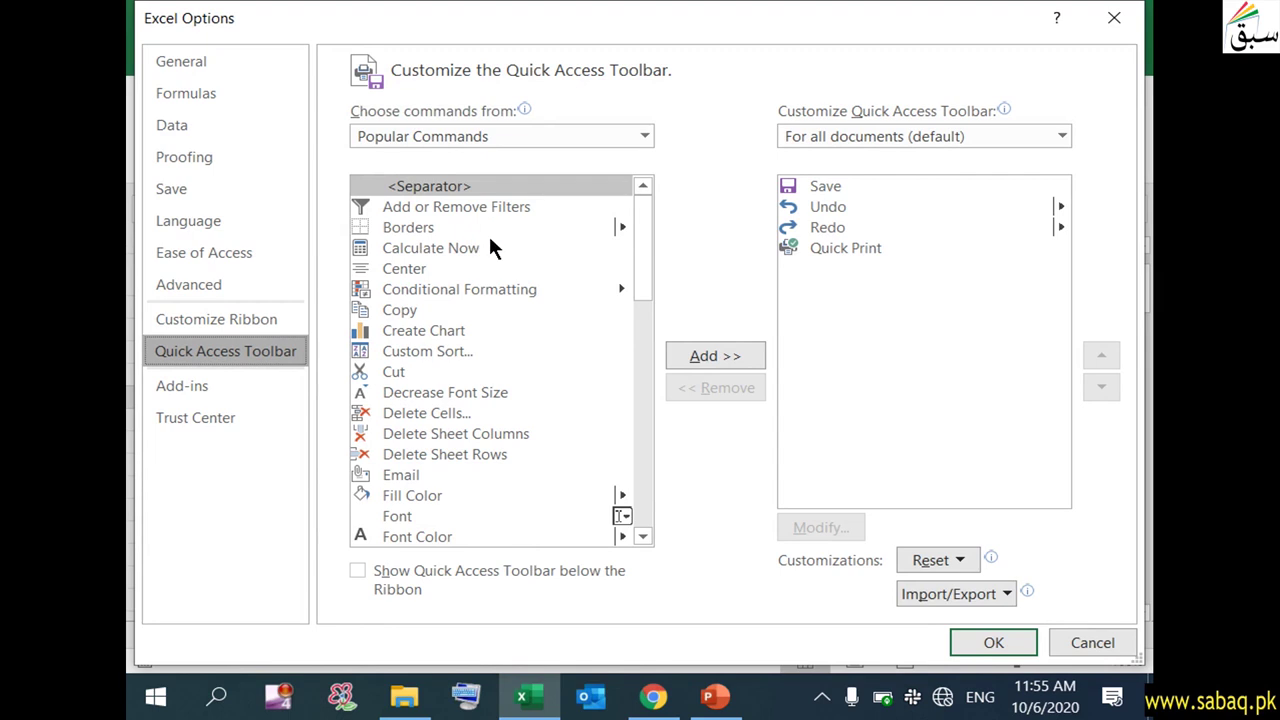
Add Sum from Popular Commands to the Quick Access Toolbar and confirm with OK.
mouse_move(650, 240)
mouse_down()
mouse_move(646, 305)
mouse_move(679, 502)
mouse_up()
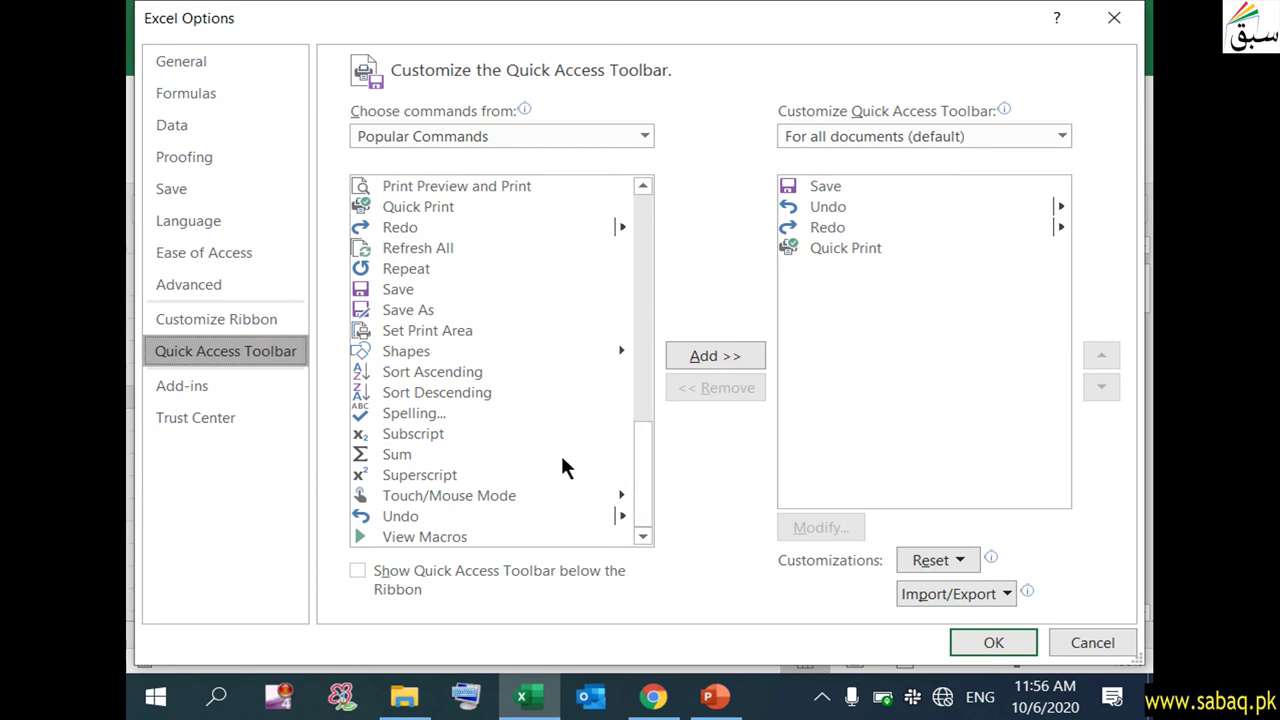
click(400, 454)
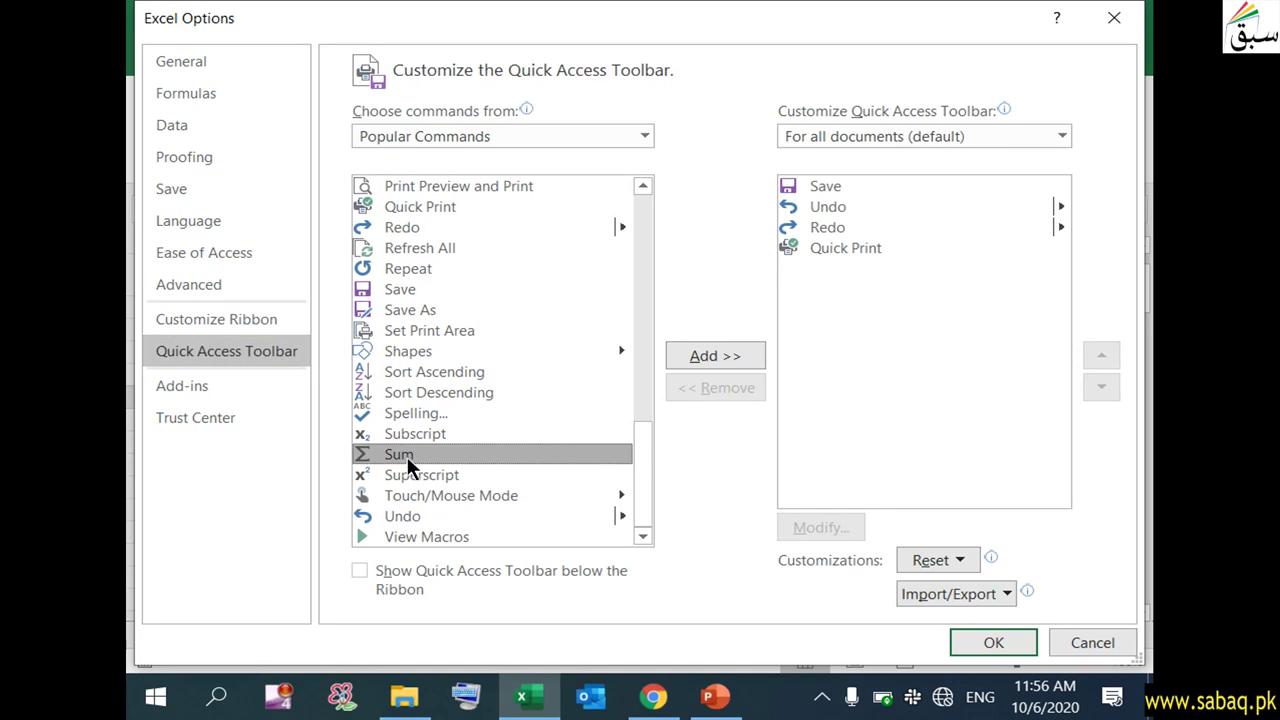
click(731, 362)
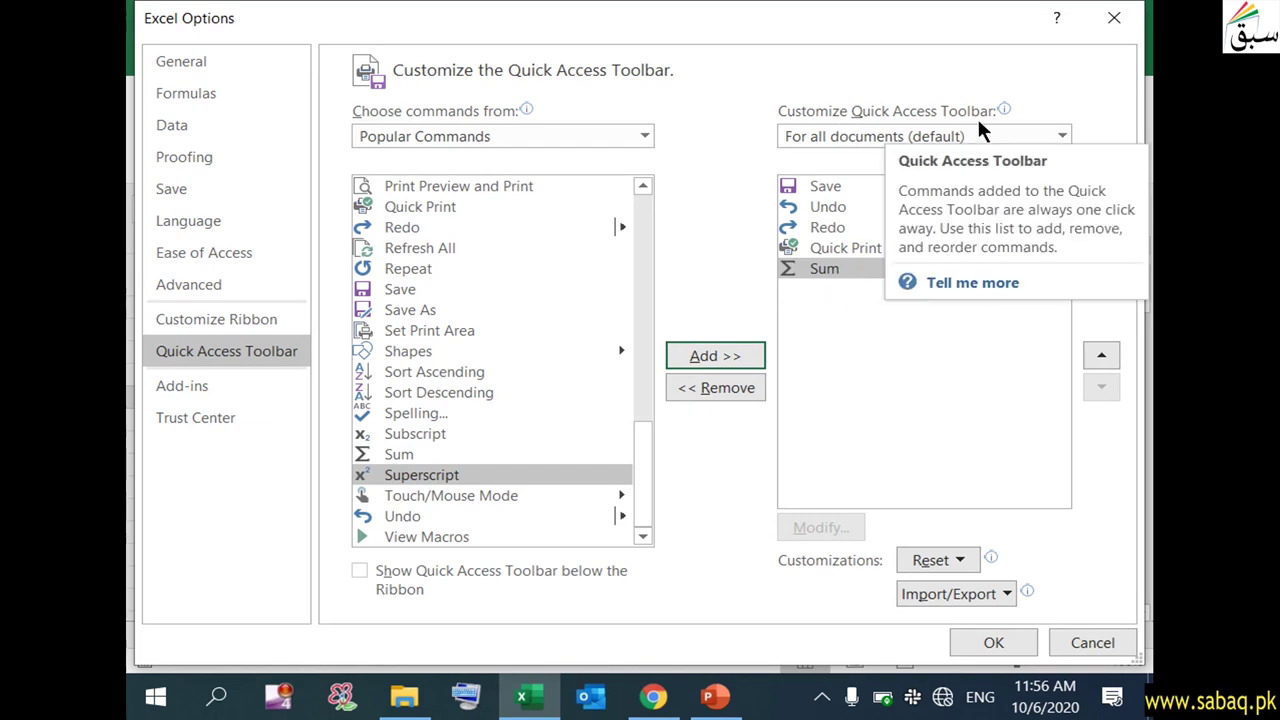
click(993, 642)
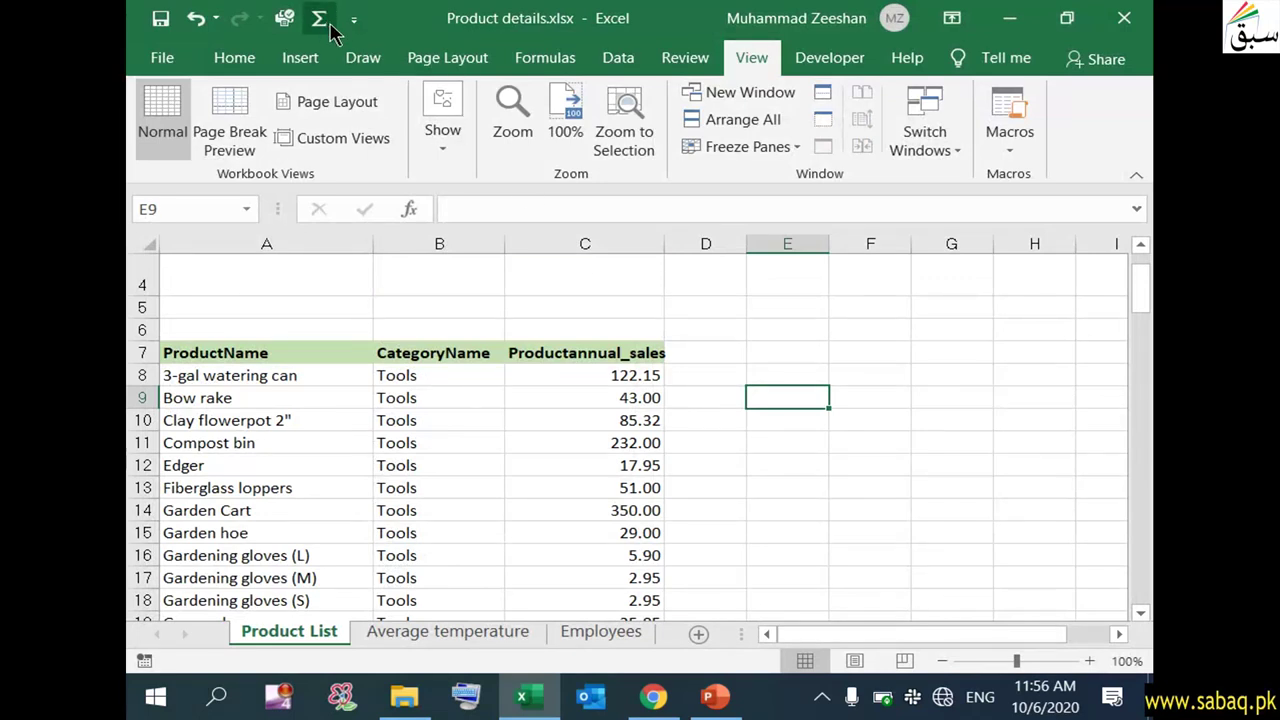
Enter 34, 35 and 33 into cells F8, F9 and F10.
click(871, 420)
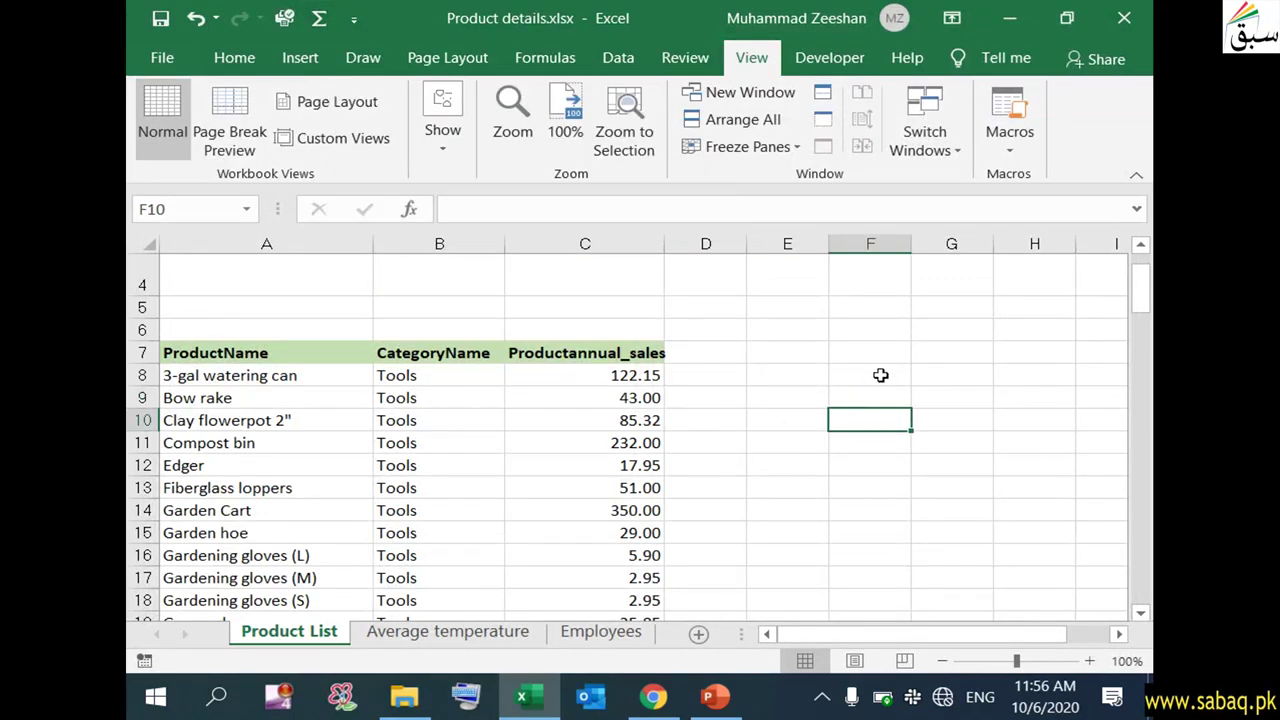
double_click(880, 375)
text(34)
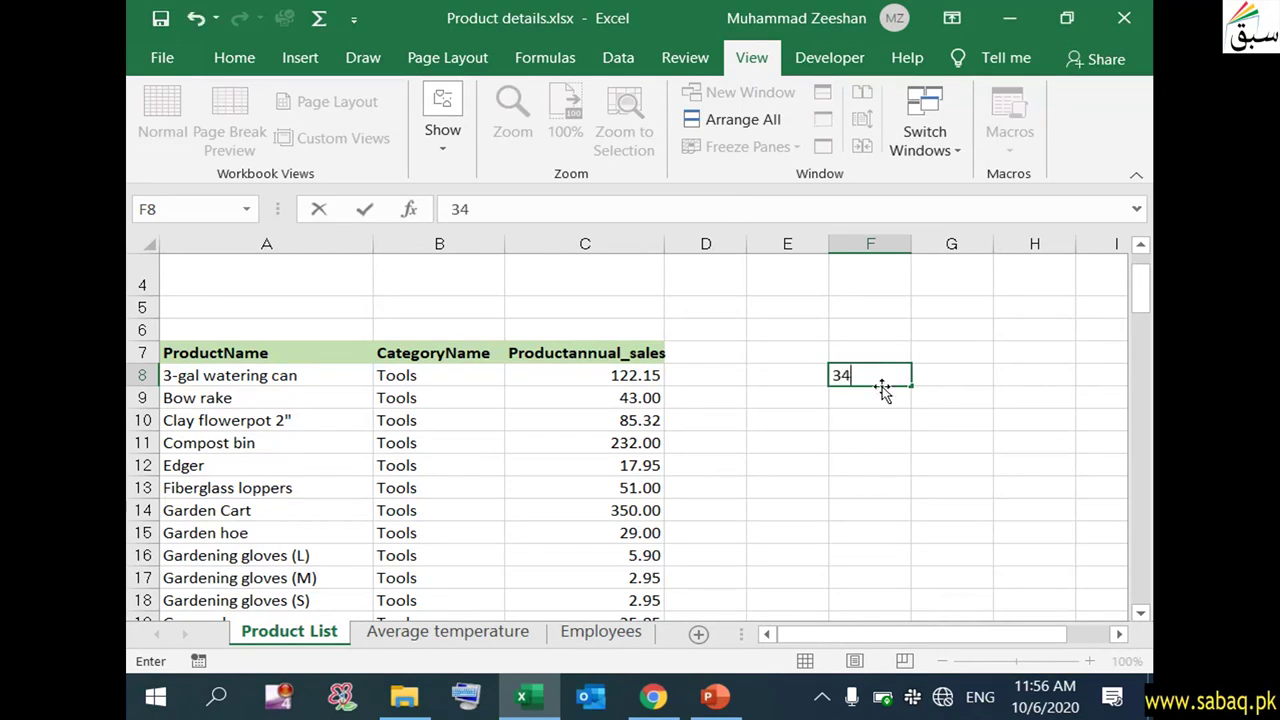
double_click(884, 395)
text(35)
click(884, 420)
text(3)
click(886, 488)
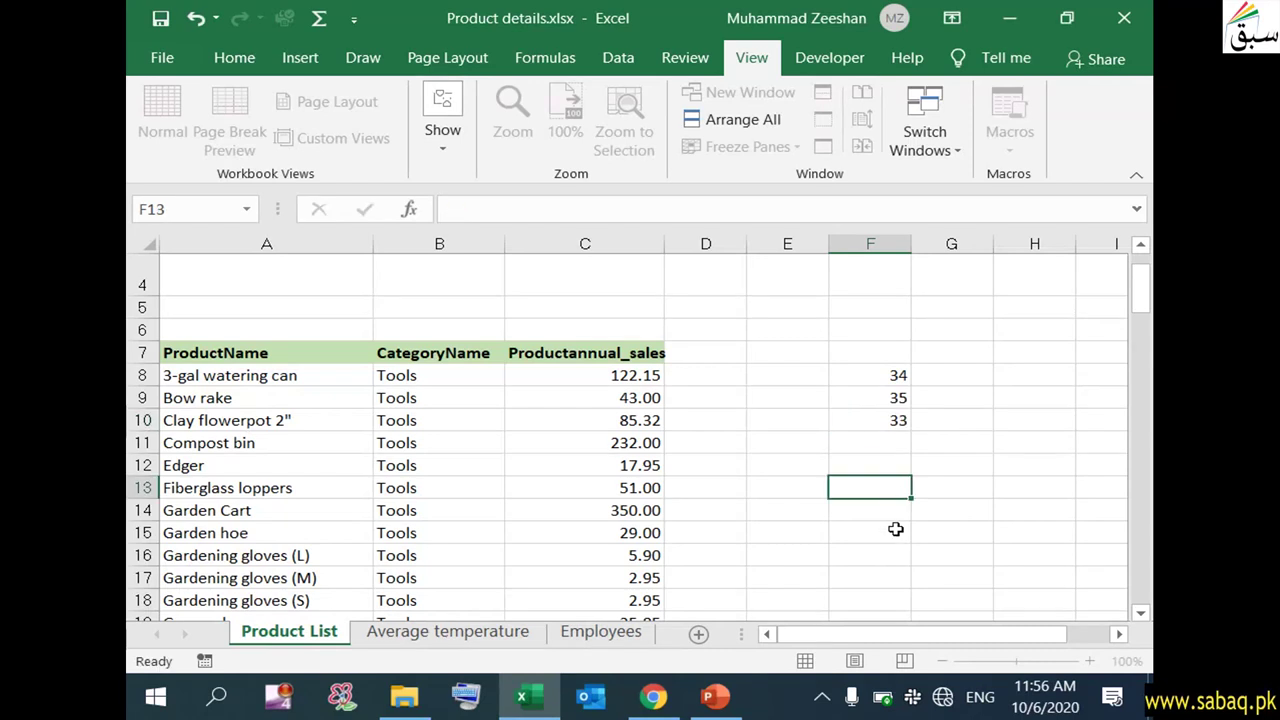
Total F8:F10 into F11 (102) with the Quick Access Toolbar Sum button.
click(900, 373)
drag(900, 373, 892, 445)
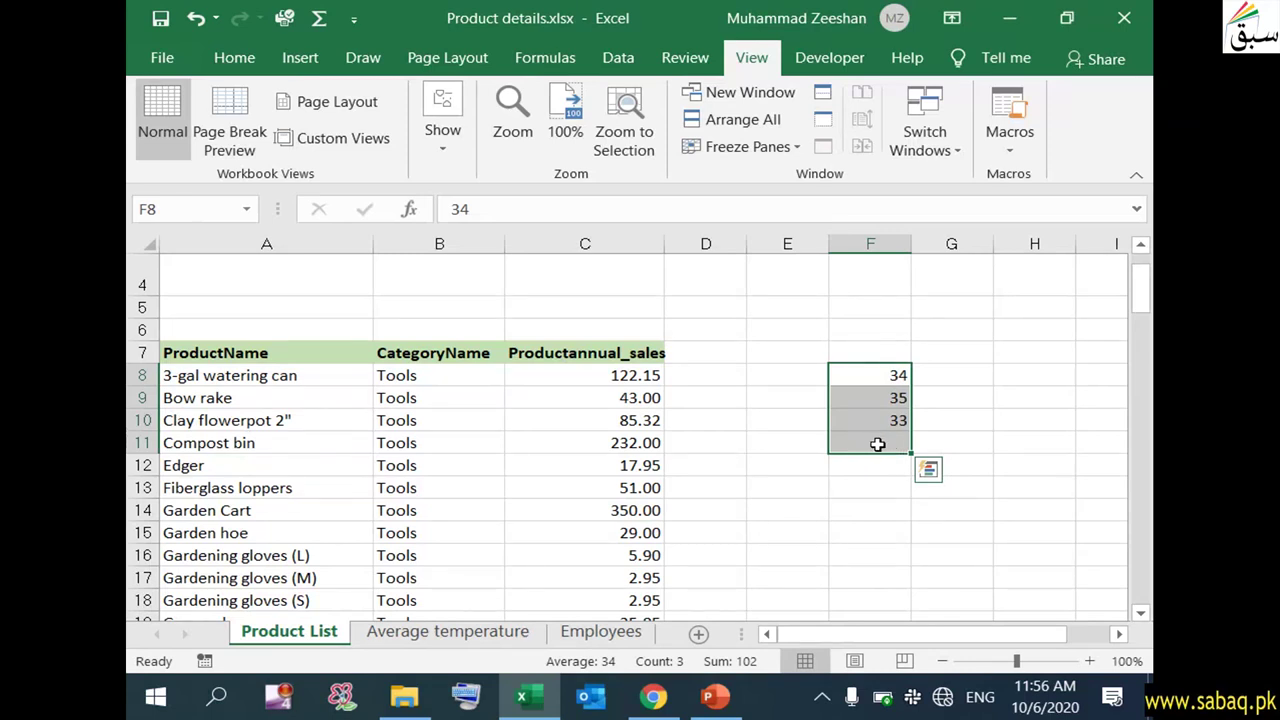
click(320, 20)
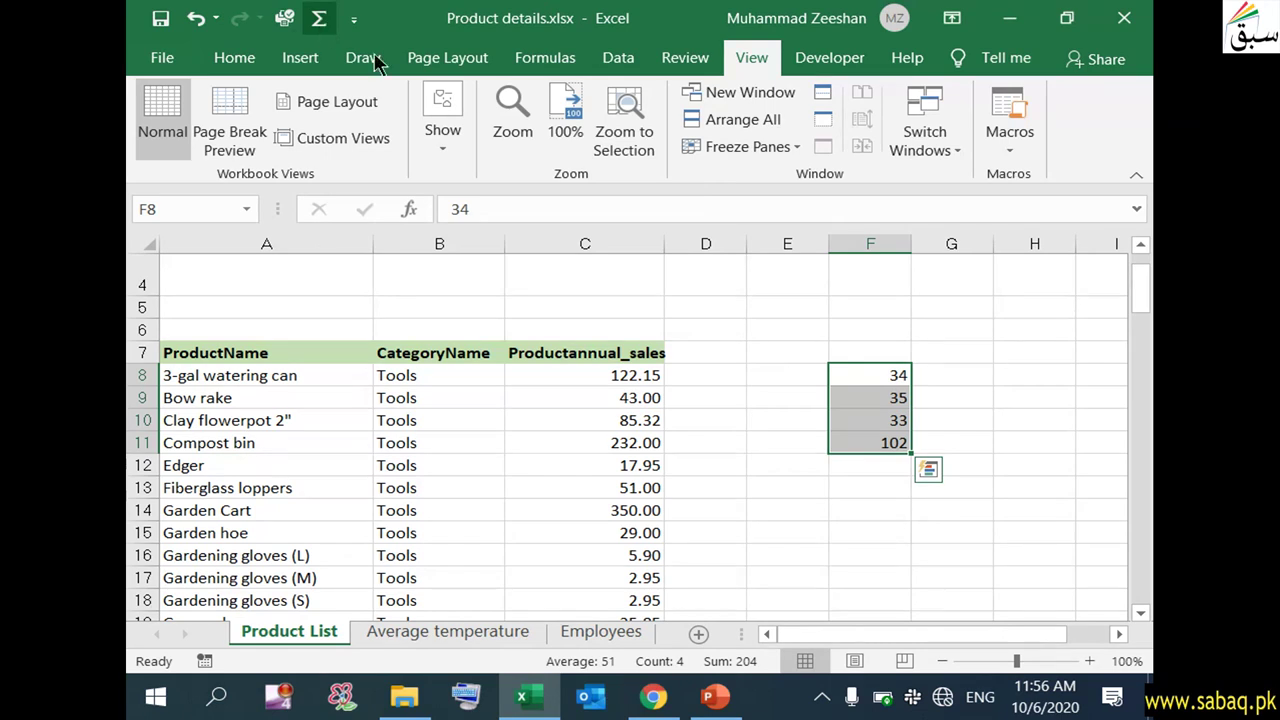
click(897, 510)
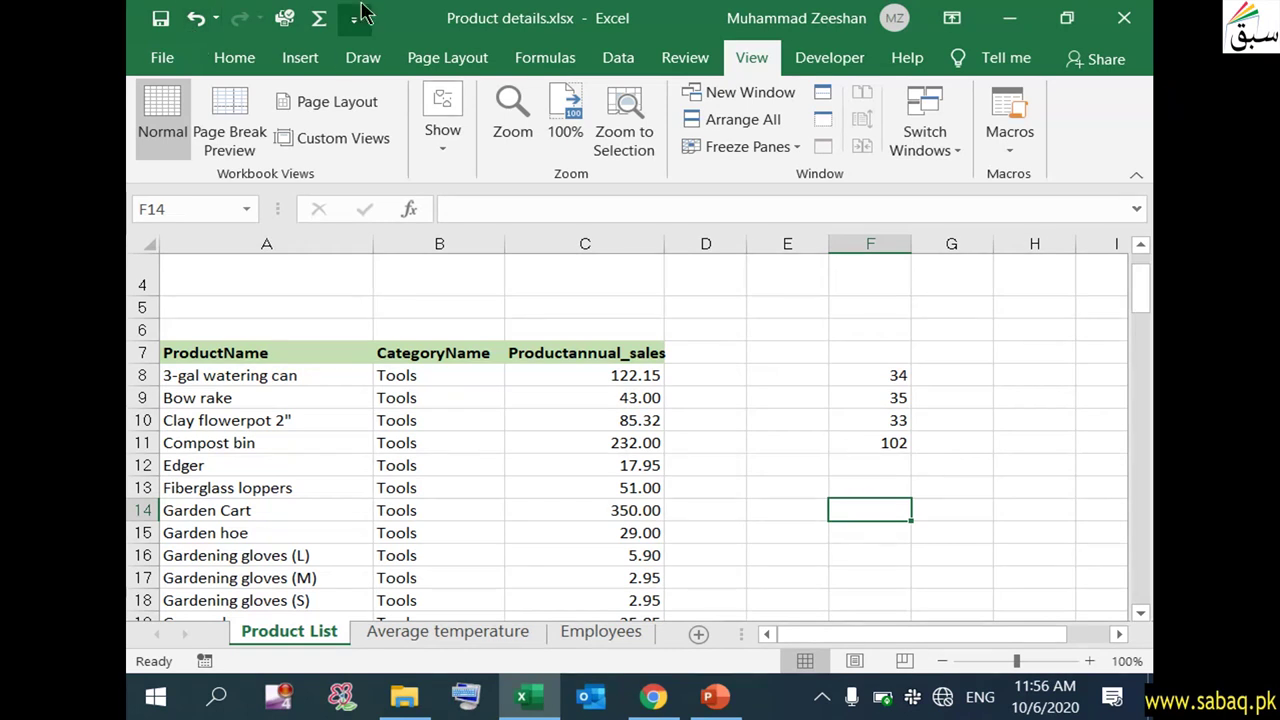
click(714, 697)
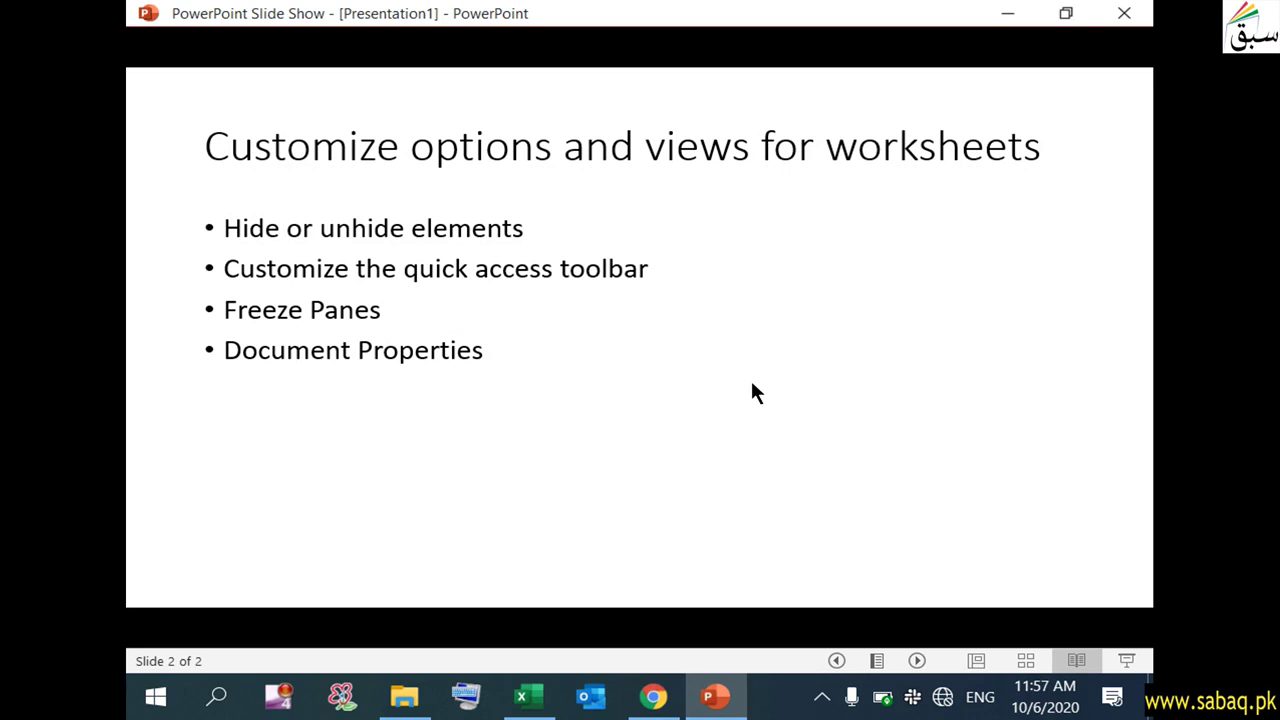
click(1008, 13)
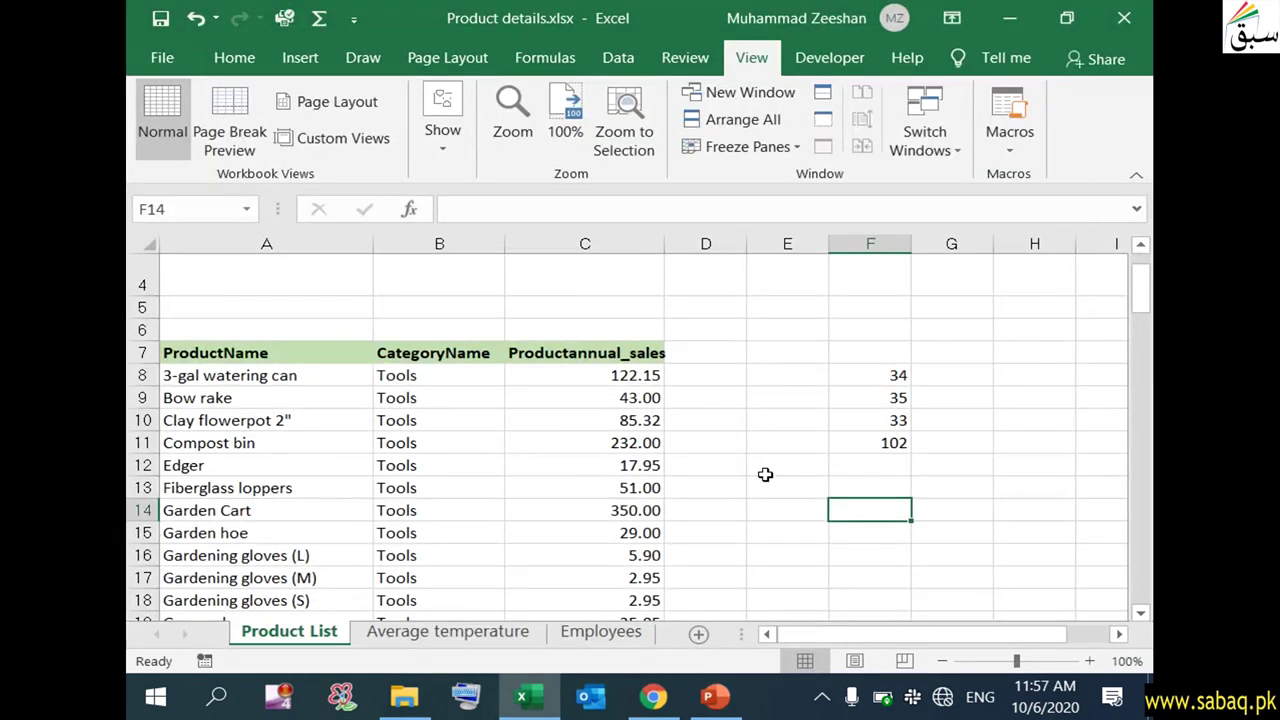
Review the company title in A1 and the ProductName and CategoryName headers.
scroll(766, 471, up, 2)
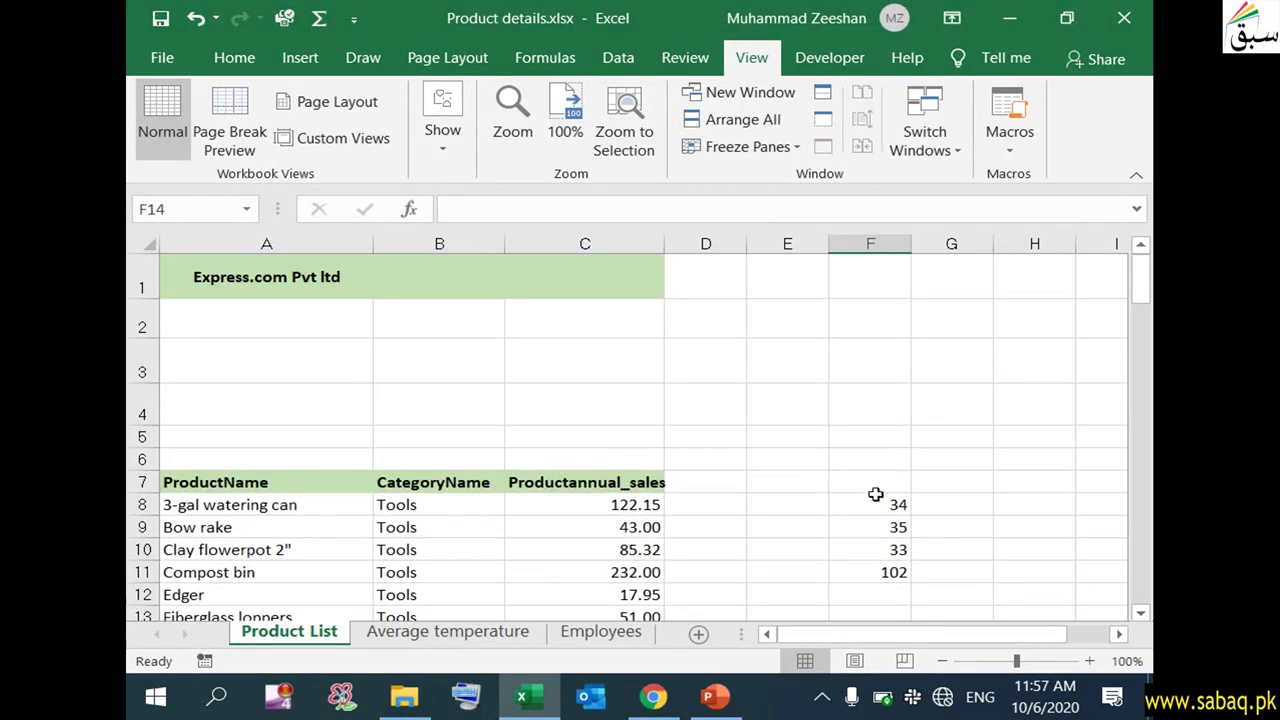
click(200, 277)
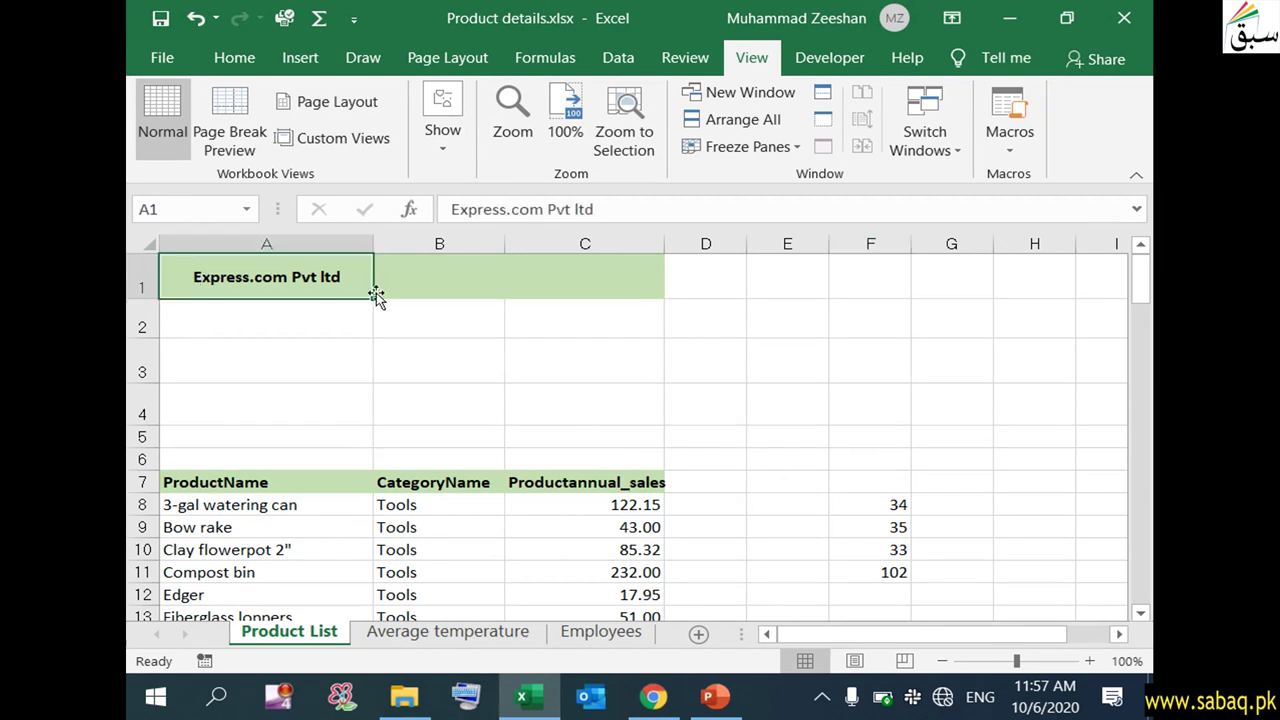
scroll(351, 559, down, 1)
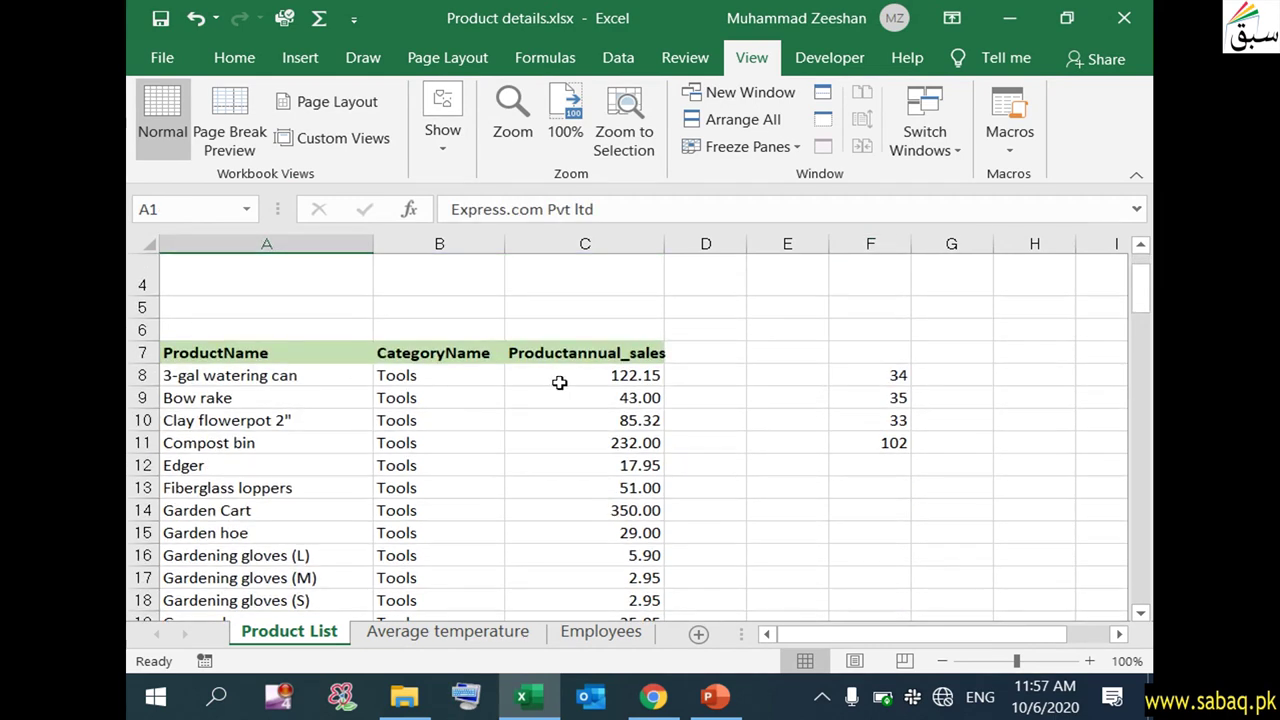
scroll(600, 464, up, 1)
scroll(580, 452, down, 1)
scroll(580, 452, down, 2)
scroll(582, 452, down, 1)
scroll(582, 452, down, 2)
scroll(582, 452, up, 5)
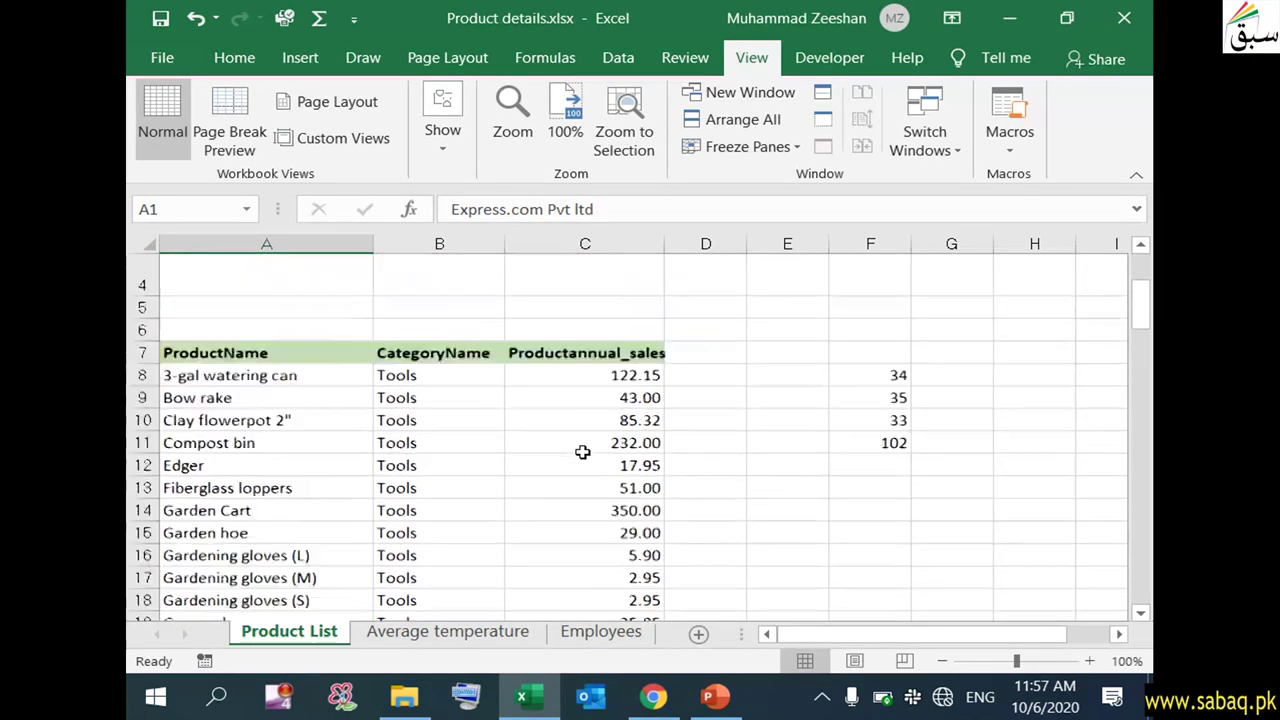
scroll(582, 452, up, 1)
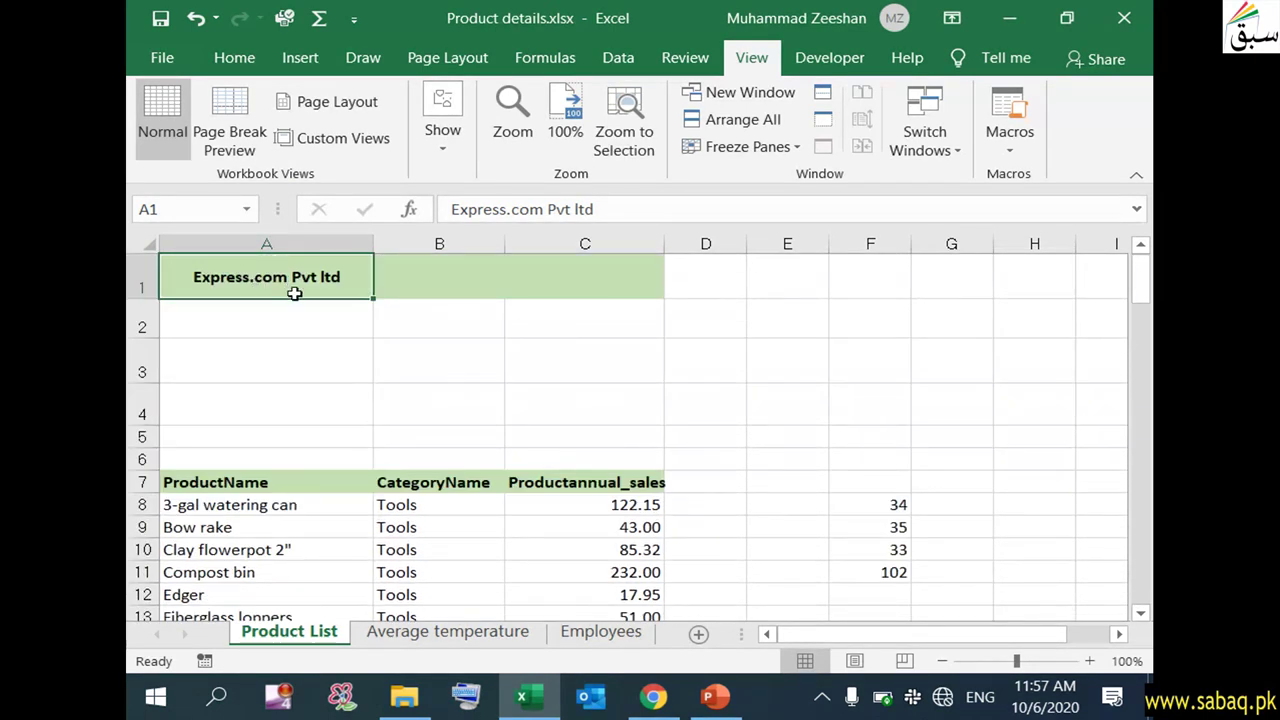
click(194, 488)
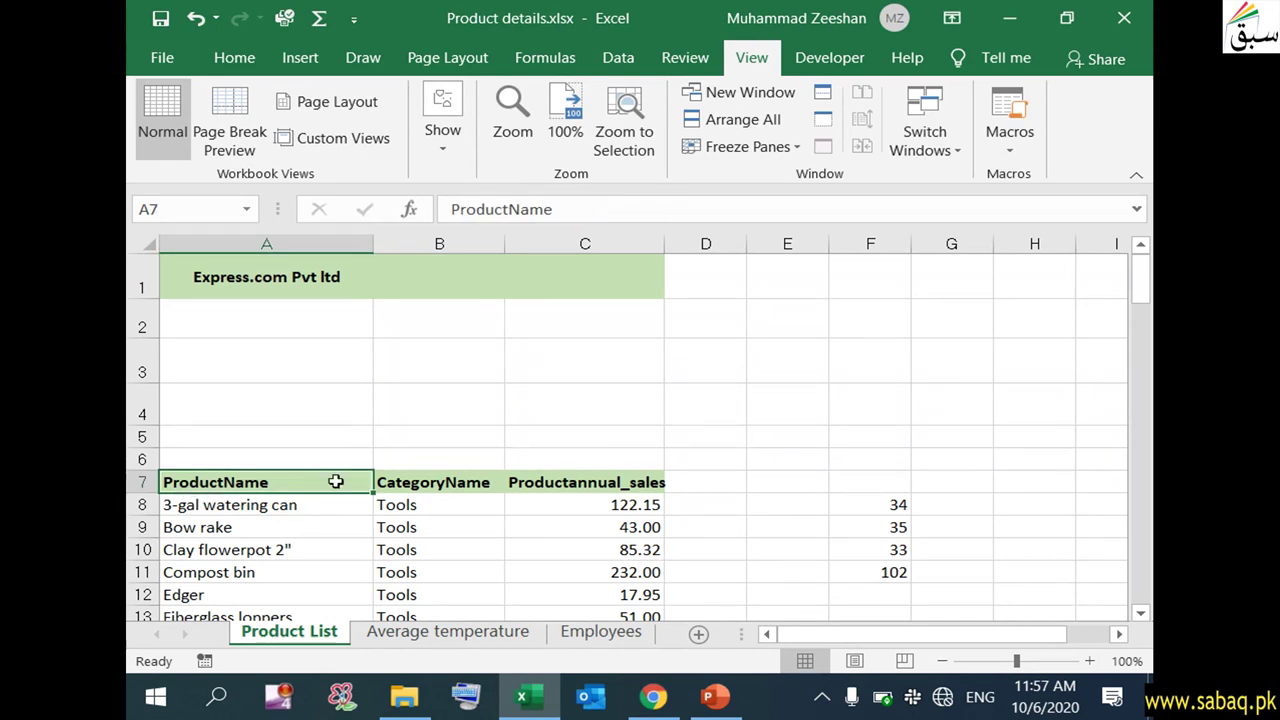
click(428, 482)
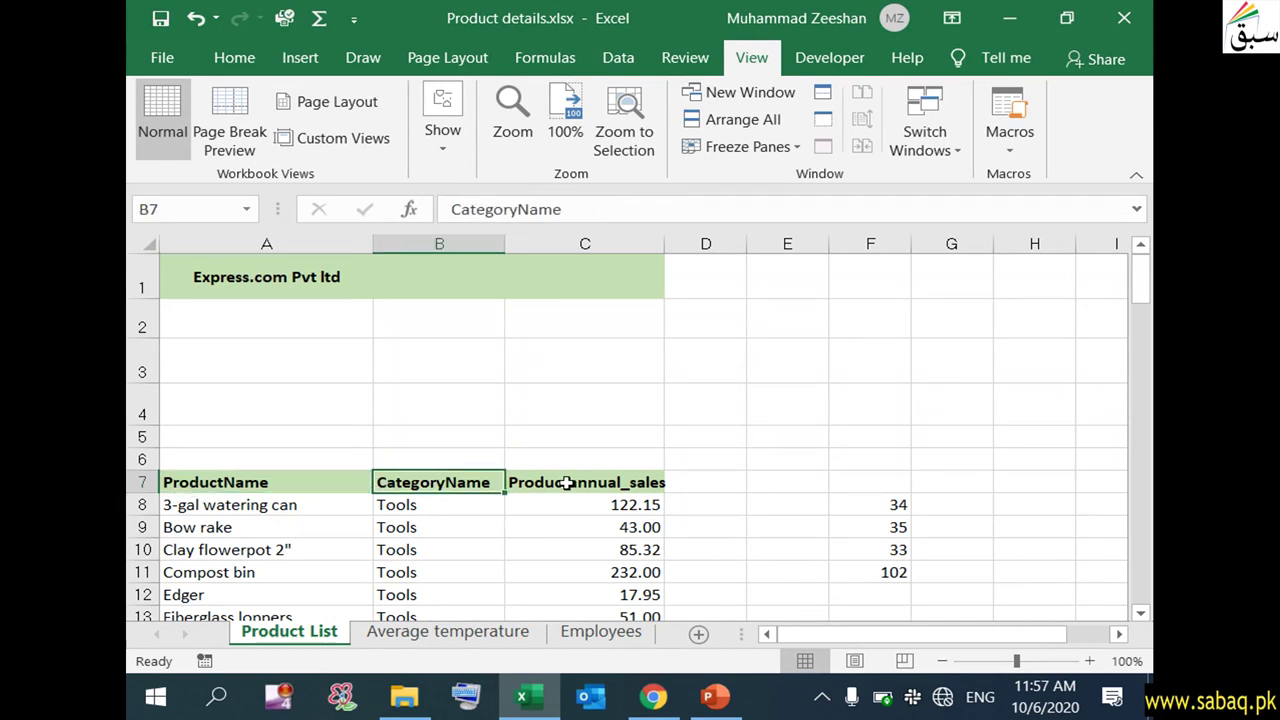
scroll(579, 496, down, 2)
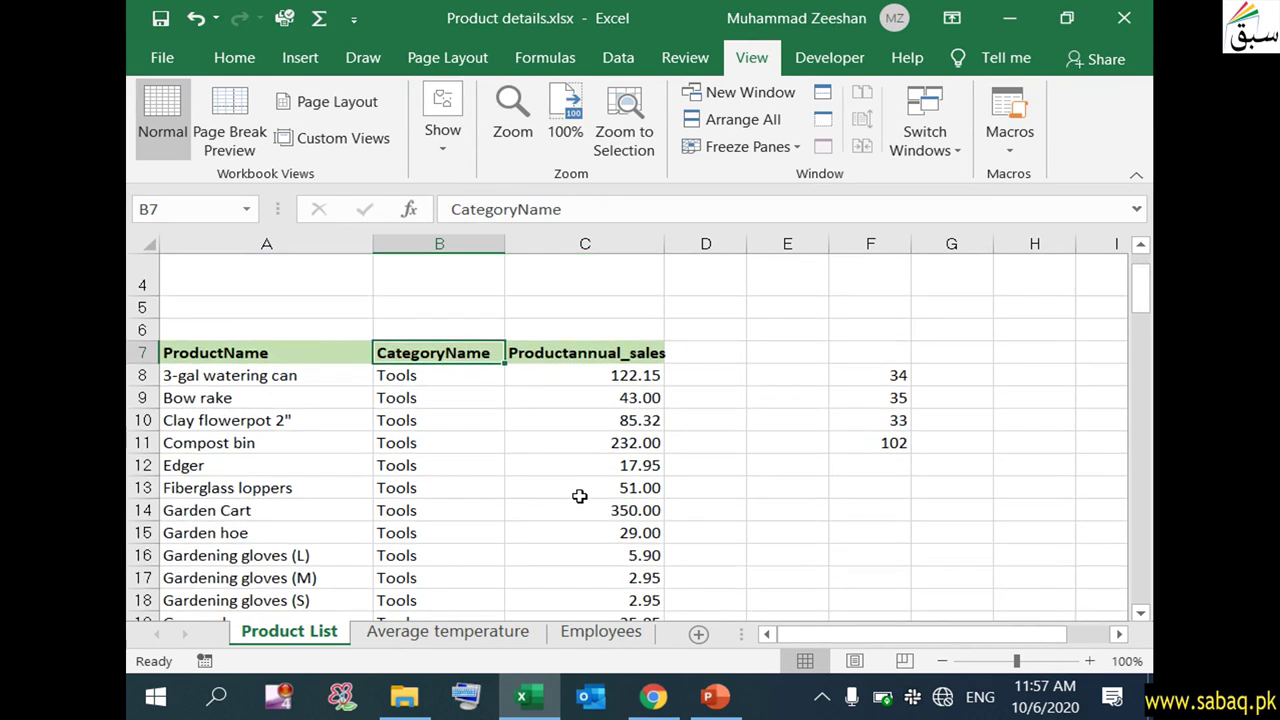
scroll(579, 496, down, 1)
scroll(579, 496, down, 1)
scroll(577, 496, down, 1)
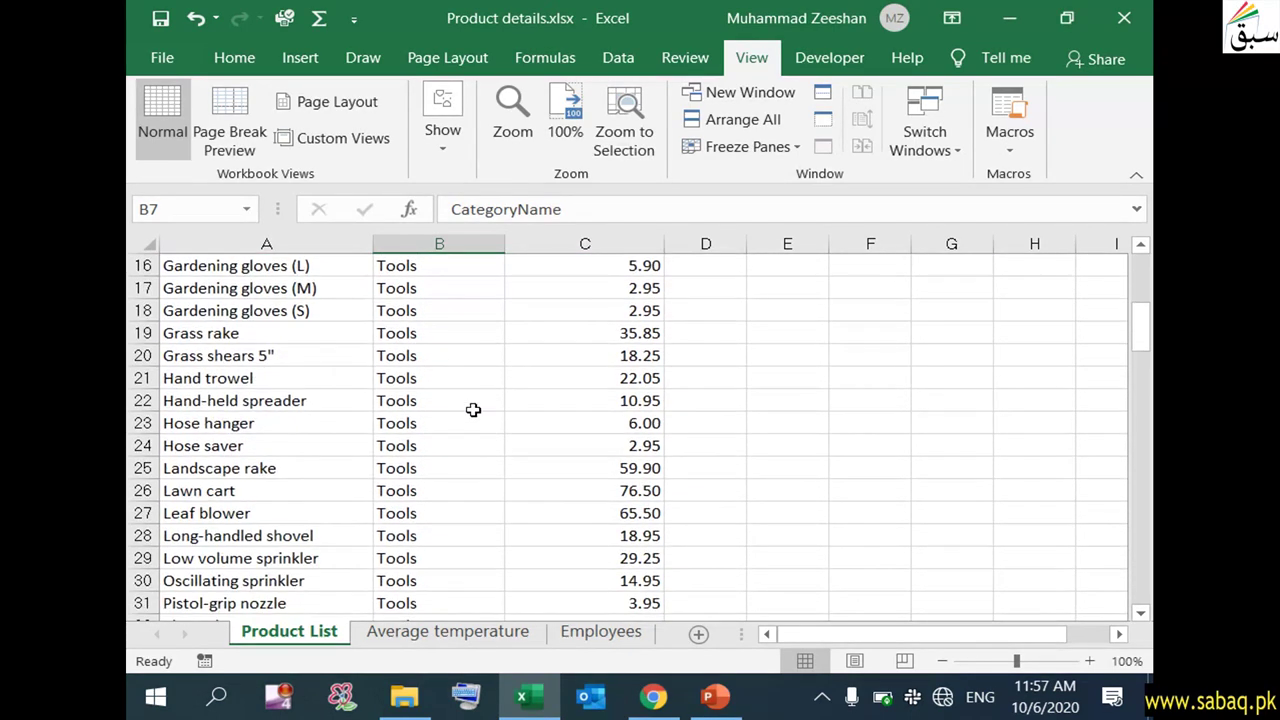
scroll(476, 423, down, 1)
scroll(476, 423, down, 1)
scroll(476, 423, down, 2)
scroll(476, 423, up, 5)
scroll(476, 423, up, 3)
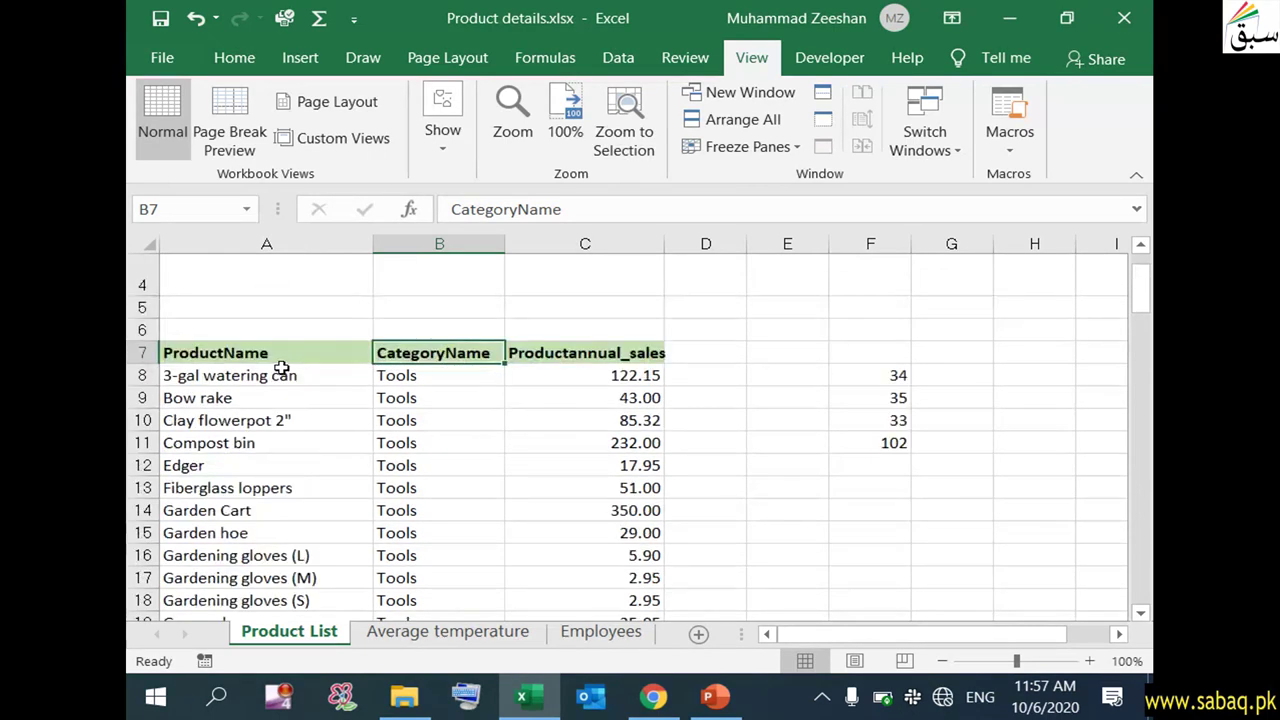
Delete the test numbers and total from column F.
drag(860, 370, 868, 456)
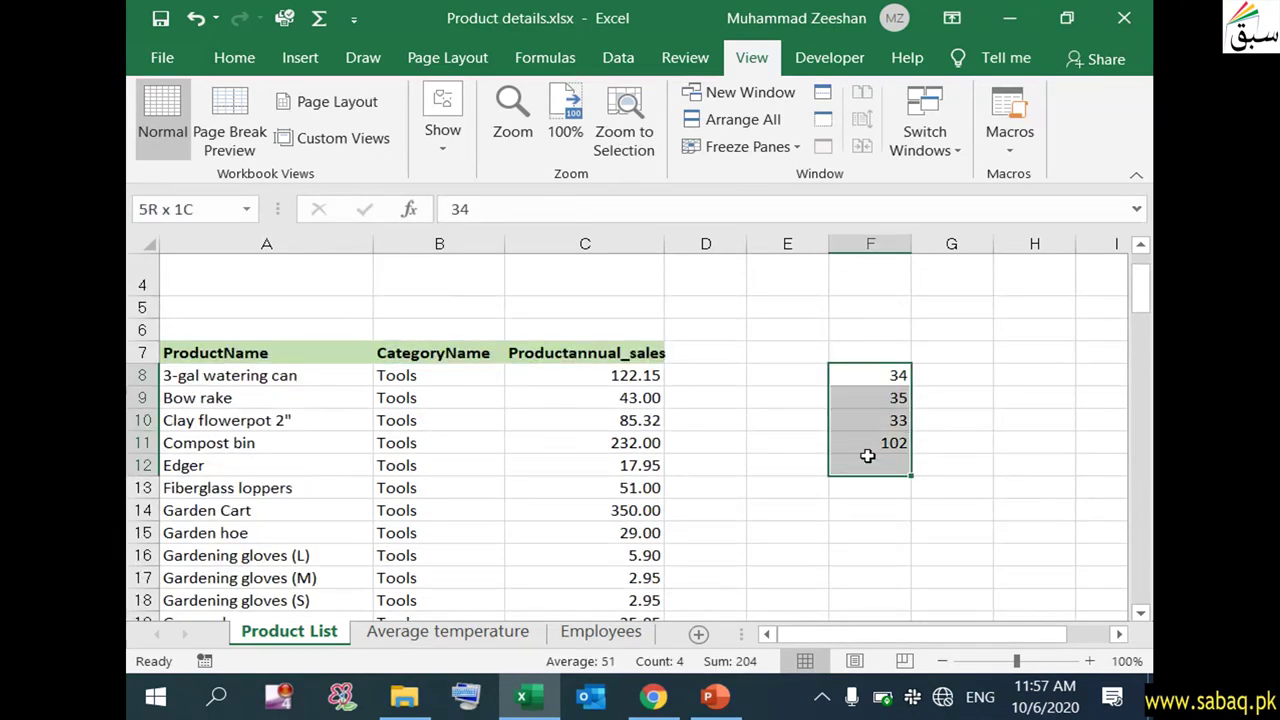
key(Delete)
click(700, 446)
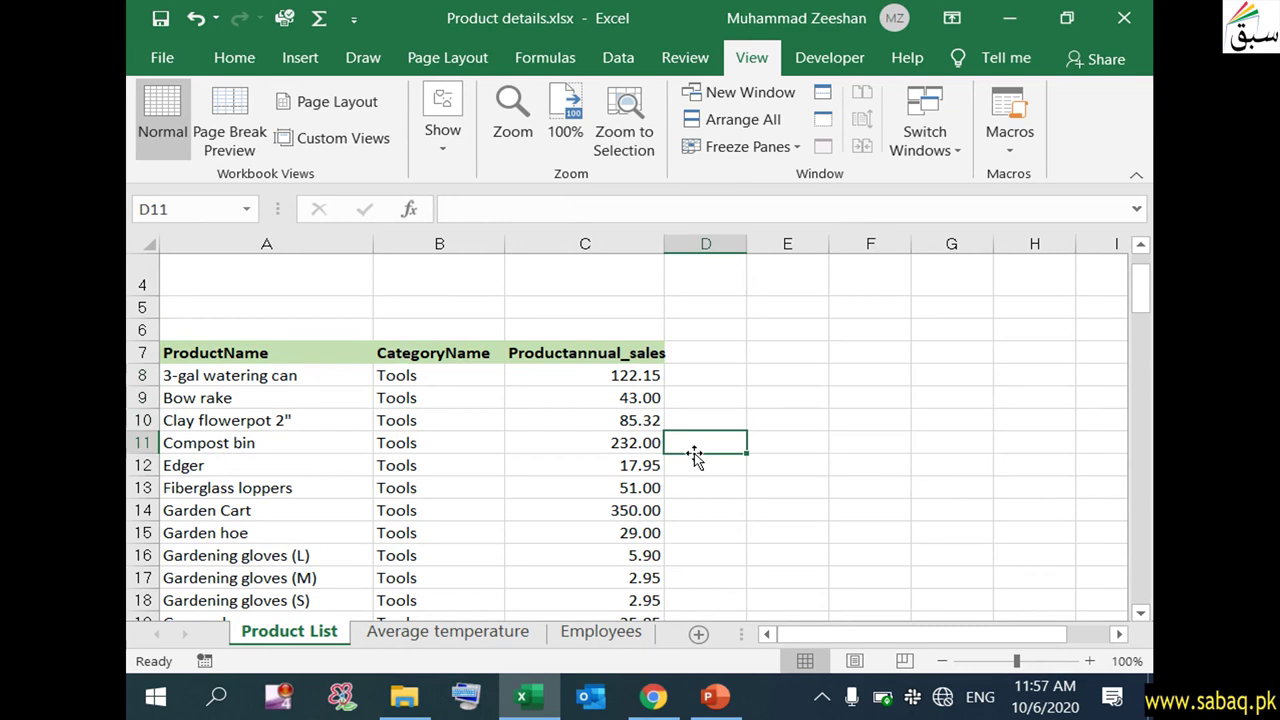
Check the Productannual_sales header and select A8, the 3-gal watering can.
click(205, 353)
scroll(264, 395, up, 1)
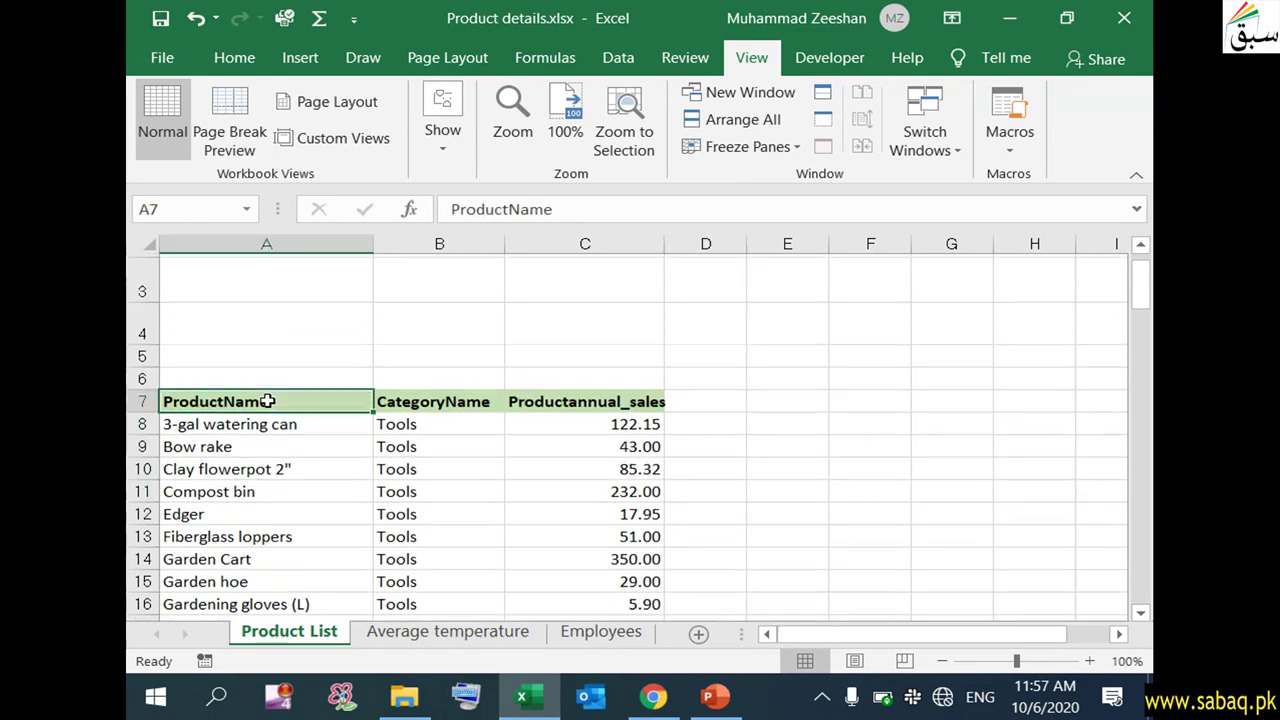
click(503, 484)
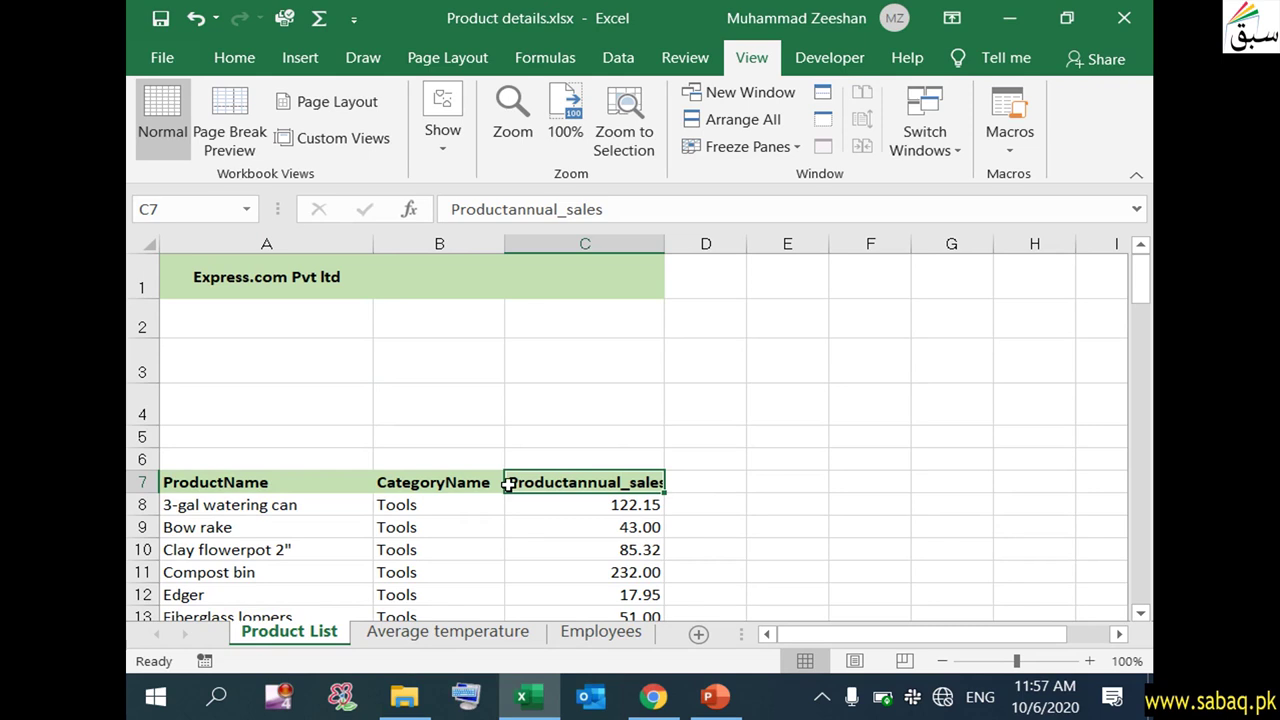
scroll(529, 506, down, 1)
scroll(529, 506, up, 1)
scroll(529, 506, down, 1)
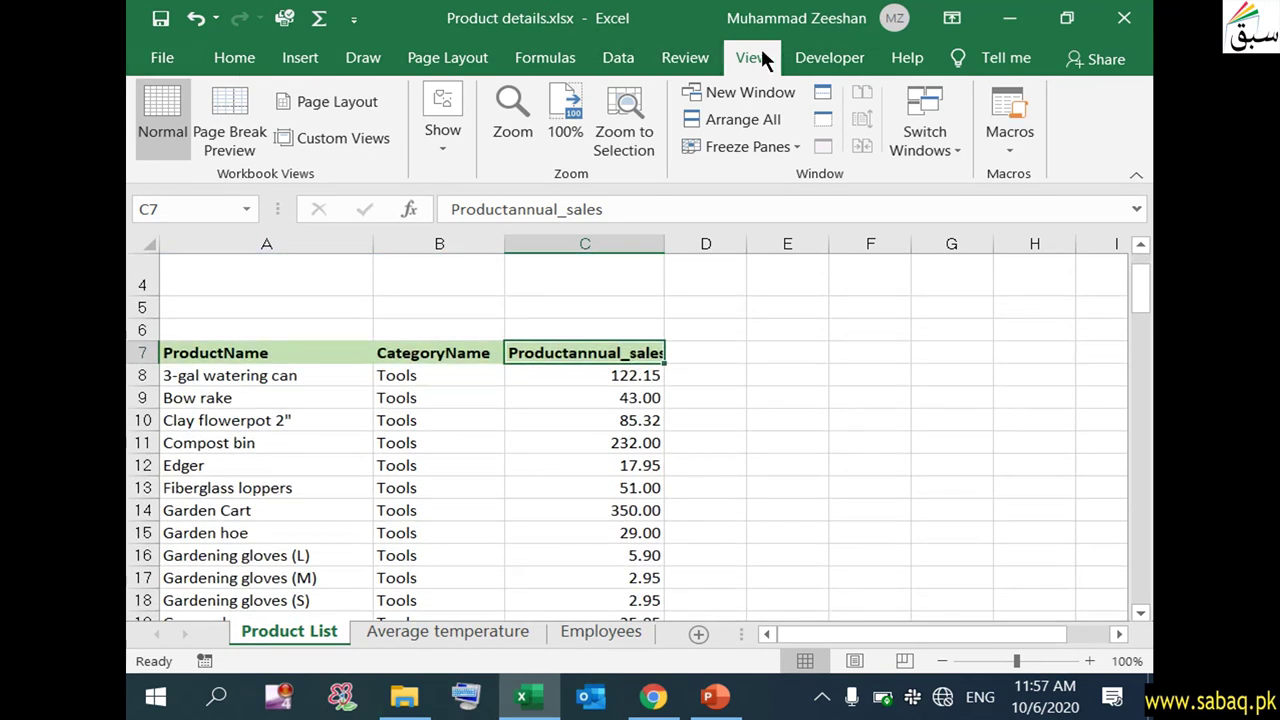
click(268, 412)
click(272, 376)
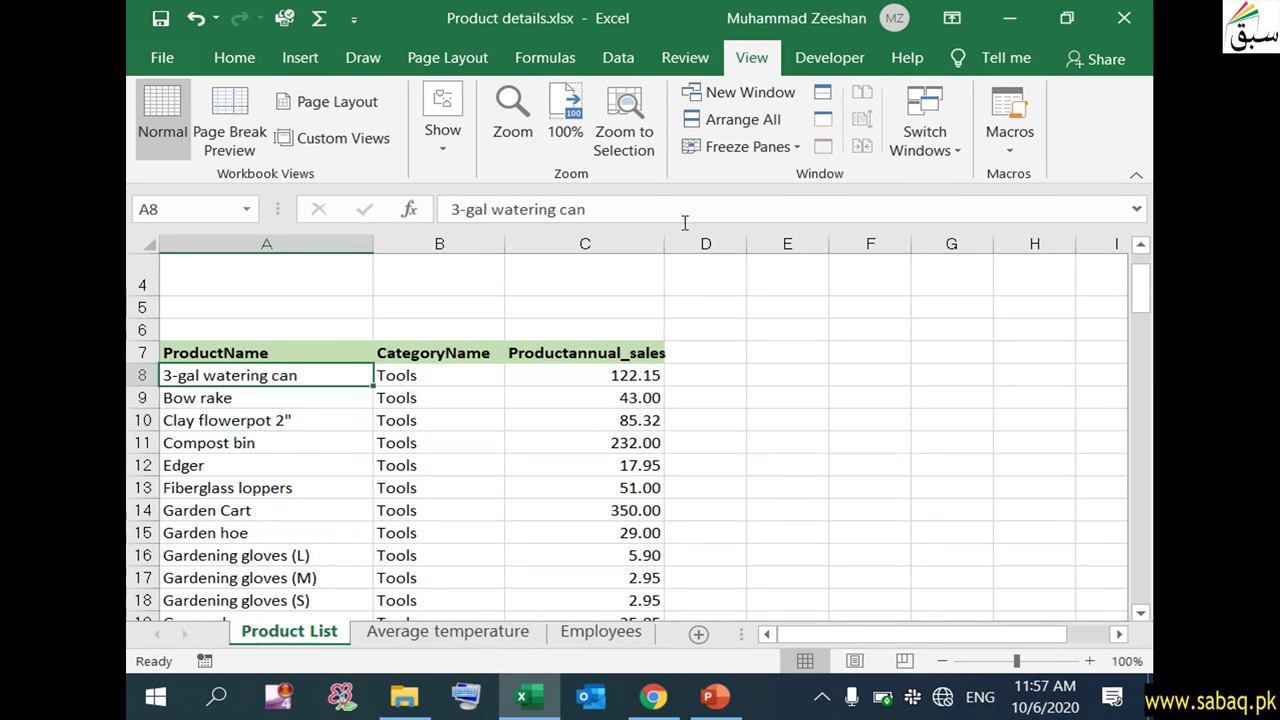
Freeze panes at A8 so rows 1–7 stay fixed, then scroll to verify.
click(778, 147)
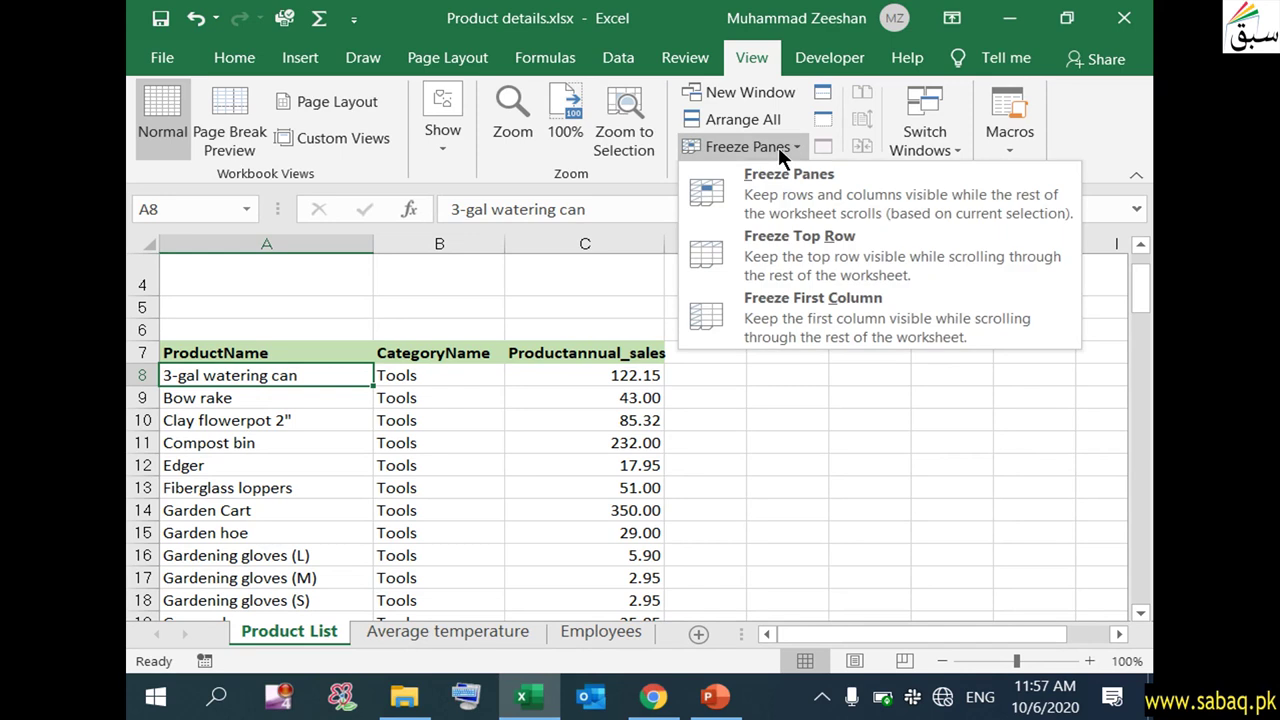
click(800, 188)
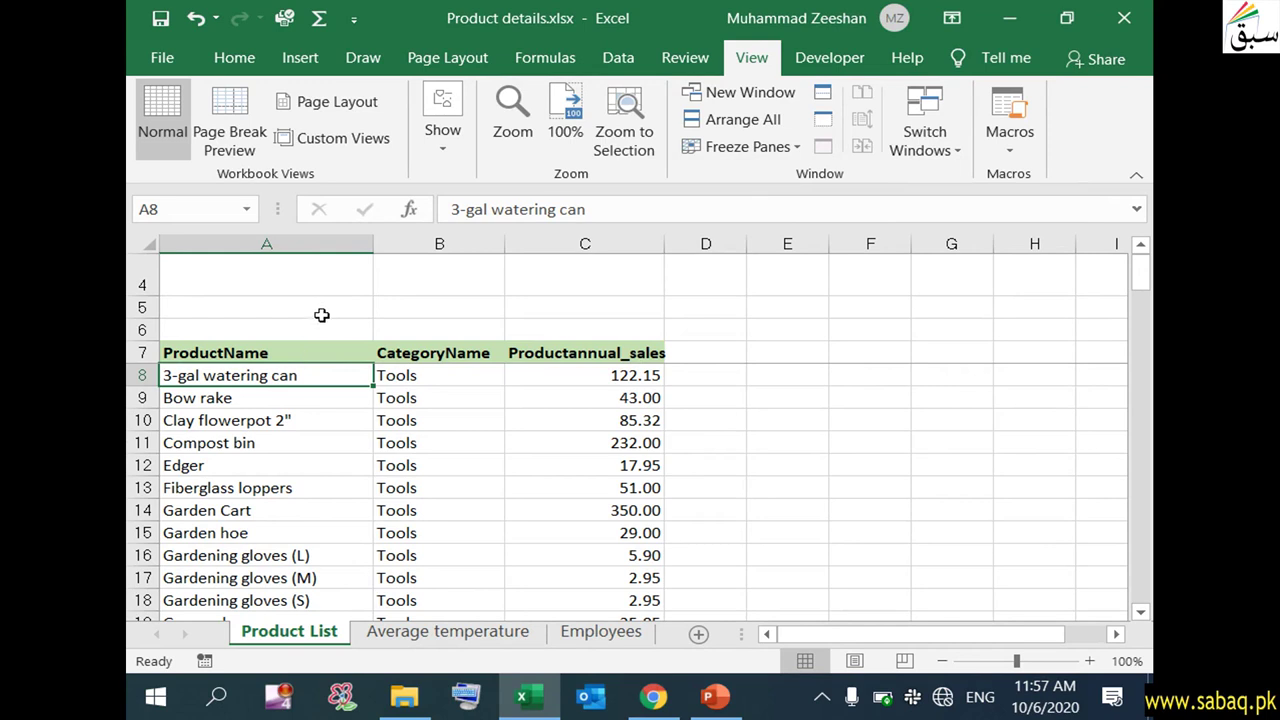
click(536, 446)
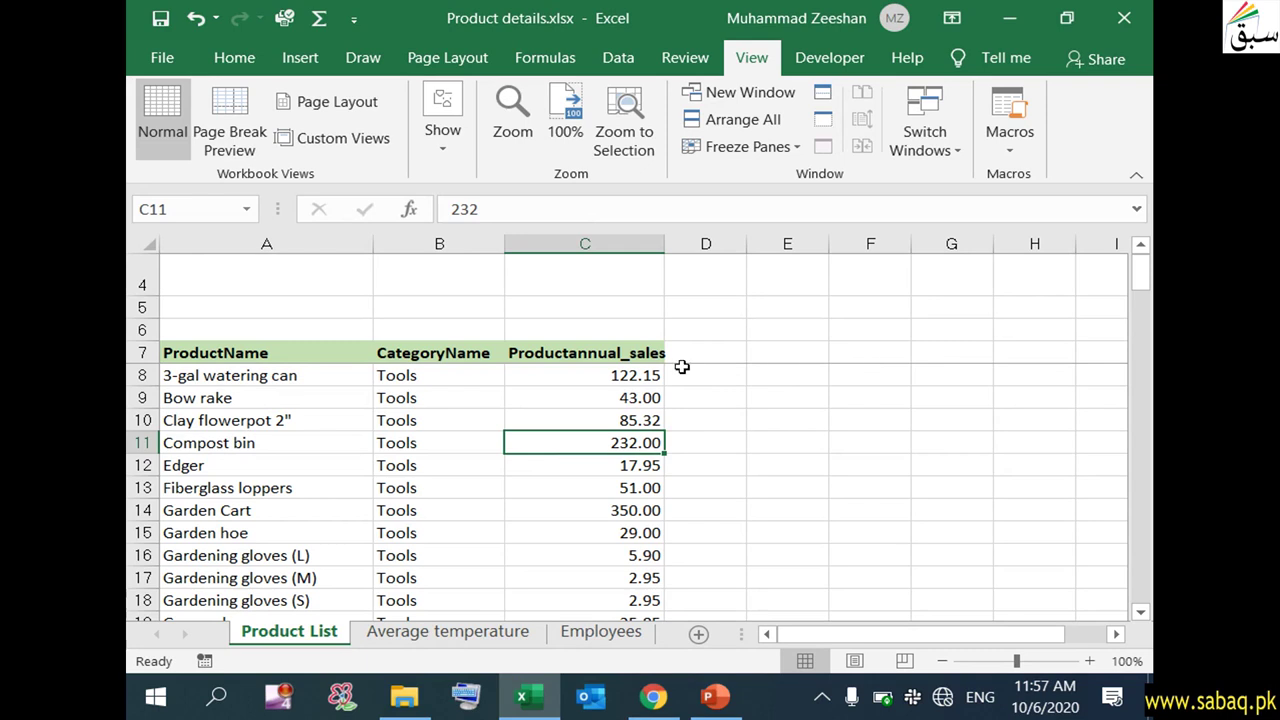
mouse_move(1141, 272)
mouse_down()
mouse_move(1150, 383)
mouse_move(1137, 571)
mouse_move(1140, 270)
mouse_up()
Switch the sheet to Freeze Top Row.
click(1023, 323)
click(340, 313)
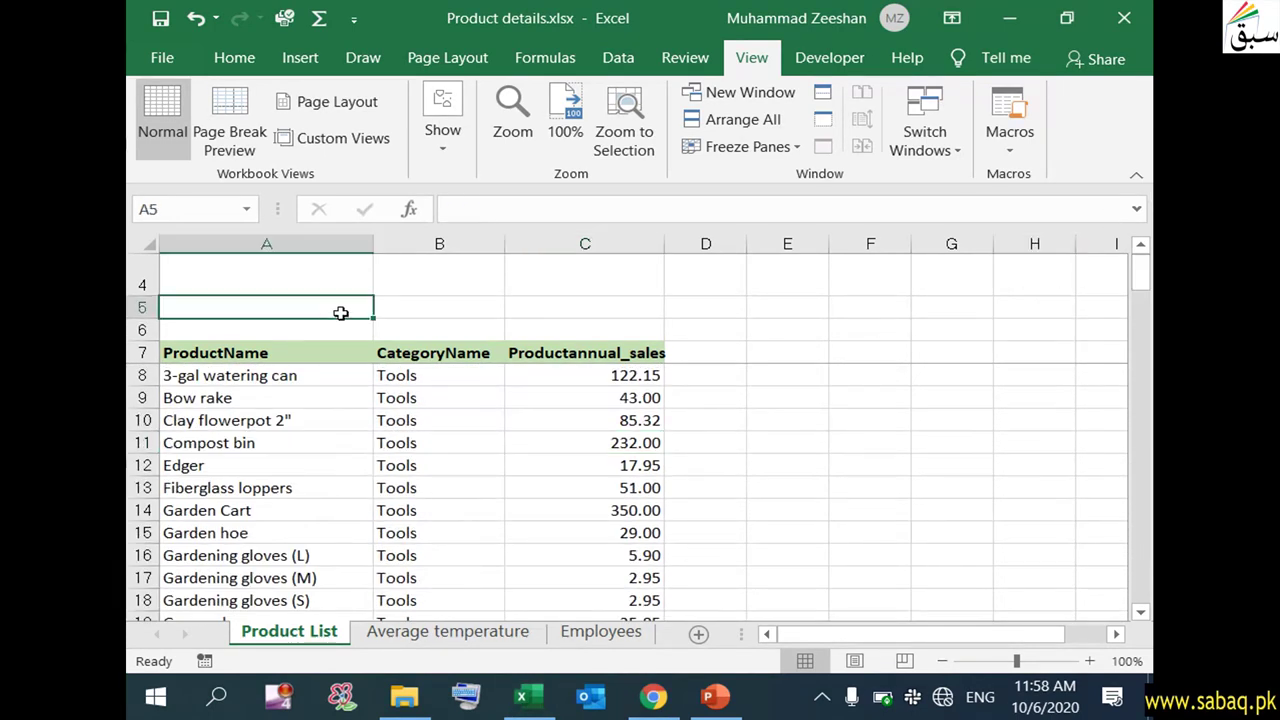
click(341, 285)
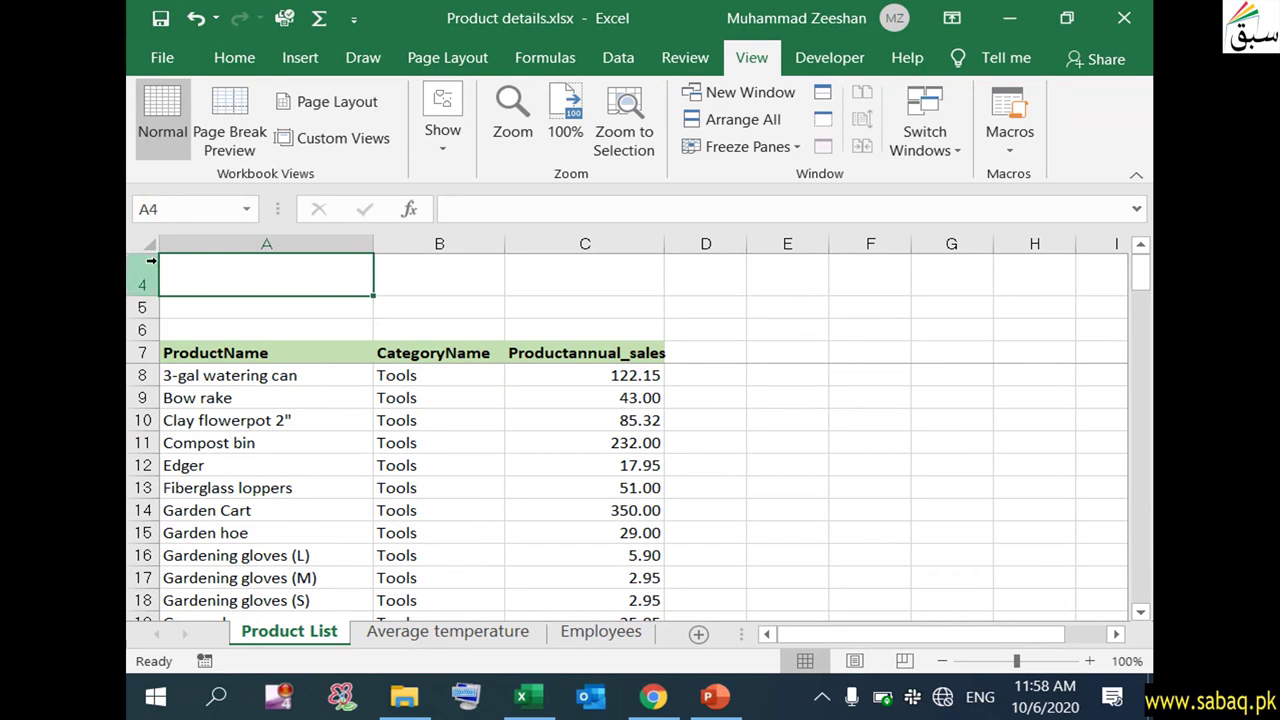
click(785, 148)
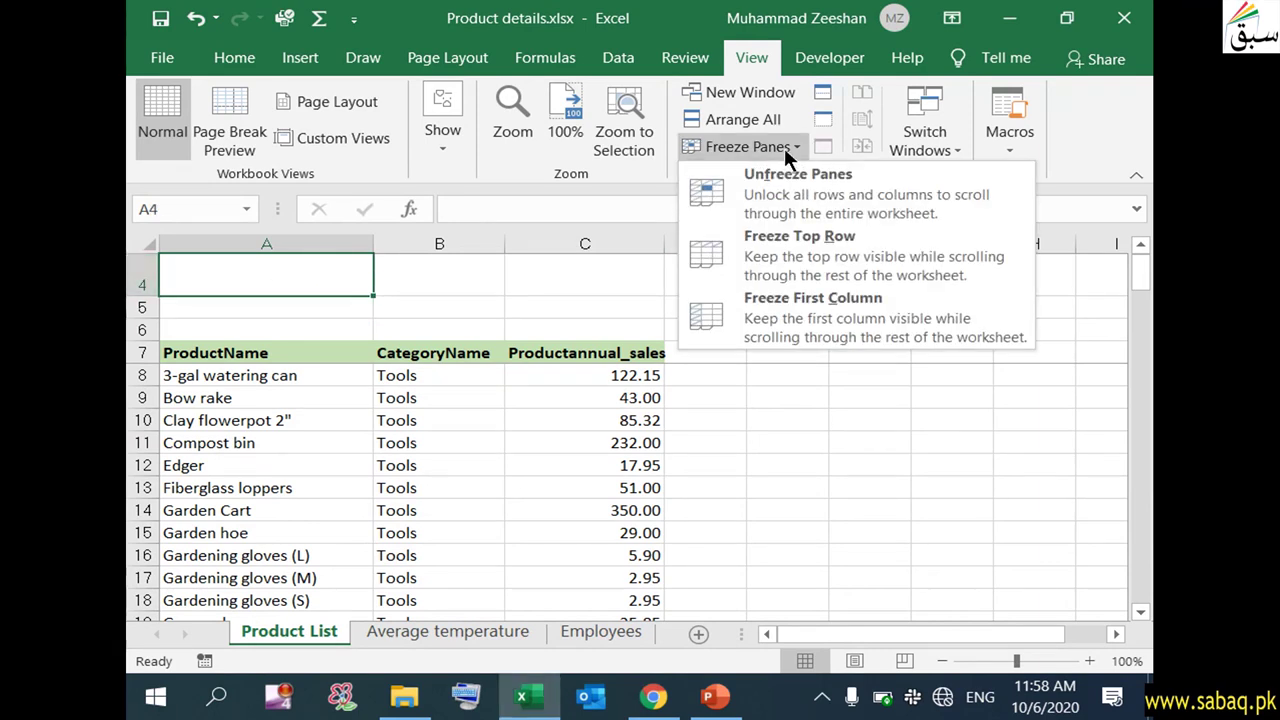
click(827, 251)
Enter Abc.com into cell A4.
click(851, 351)
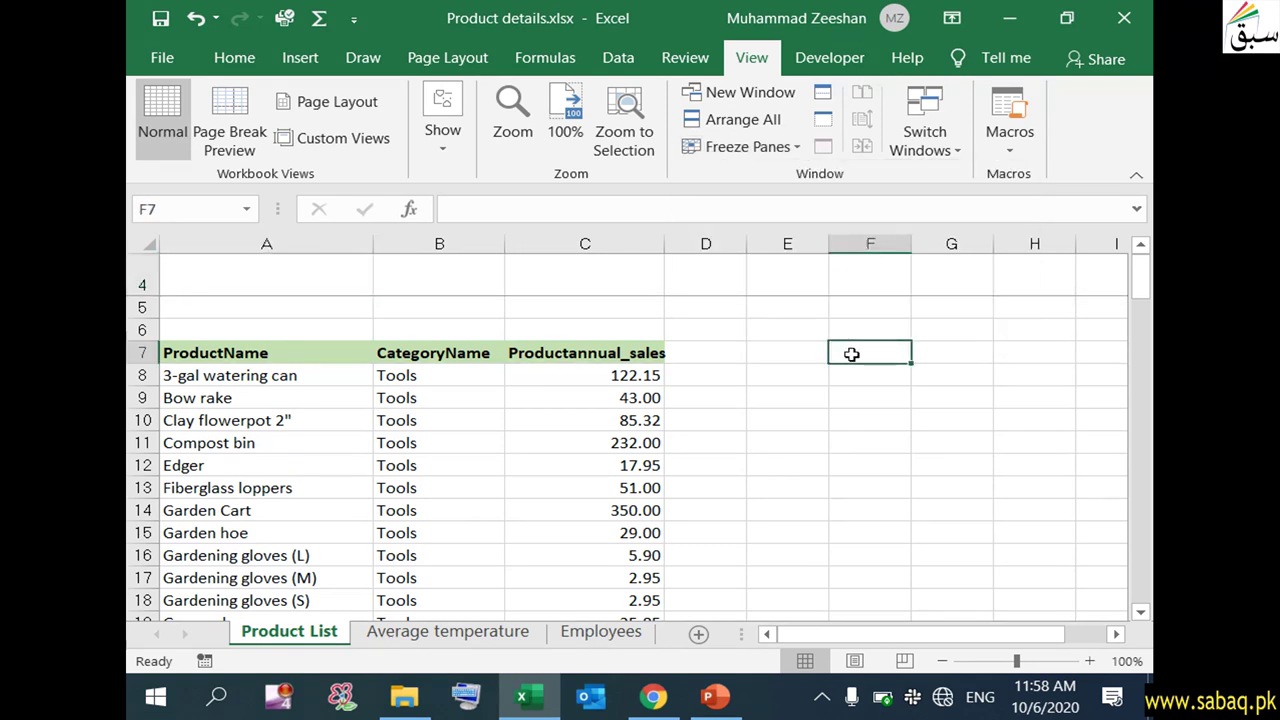
click(286, 263)
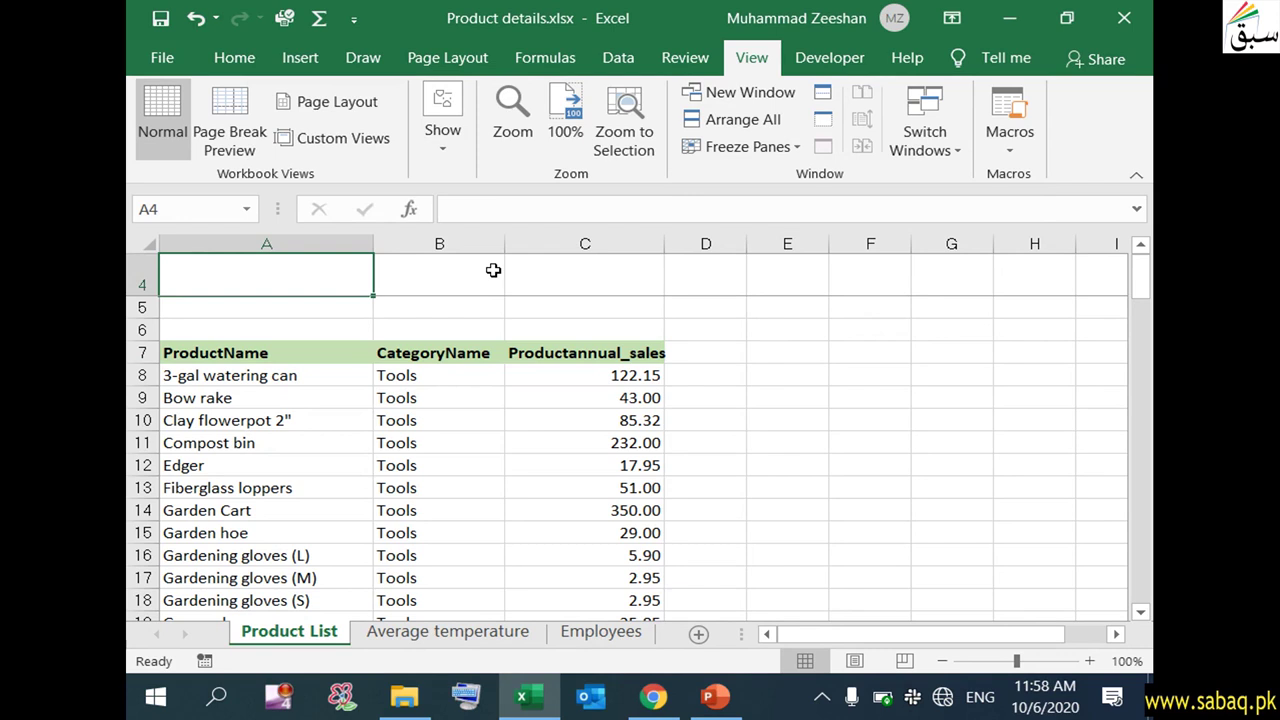
double_click(340, 272)
text(Abc.com)
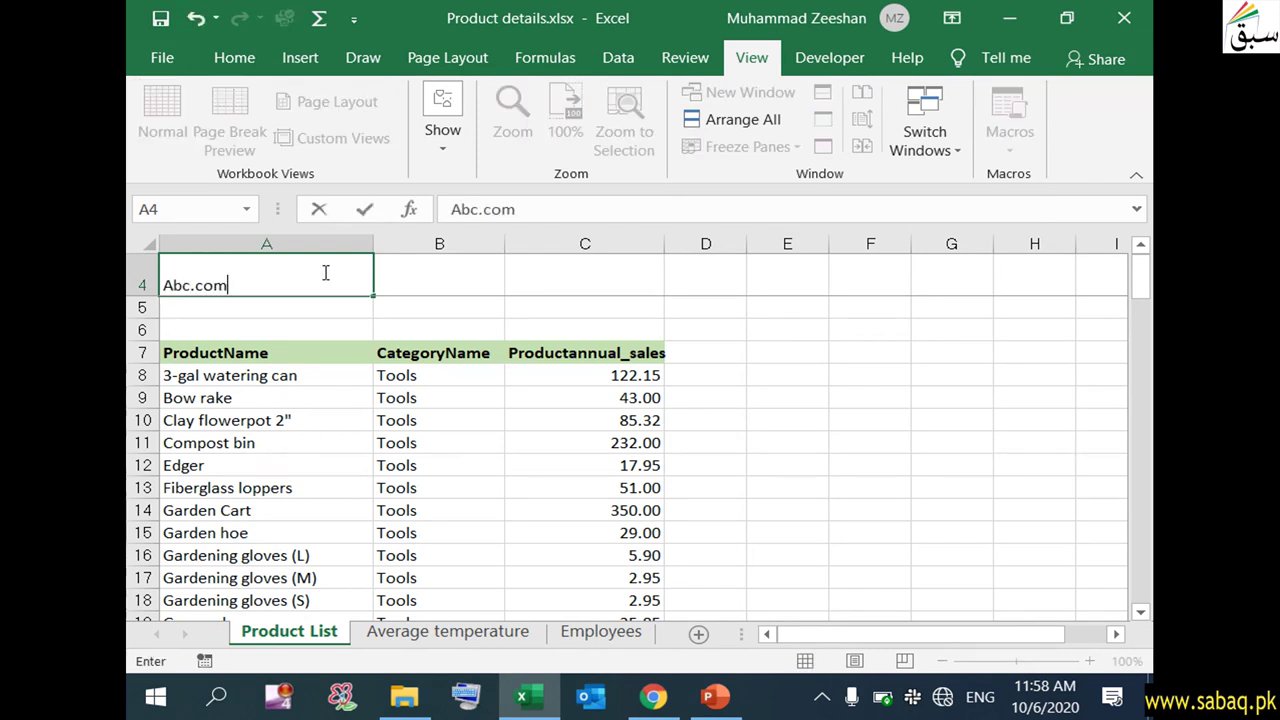
click(500, 510)
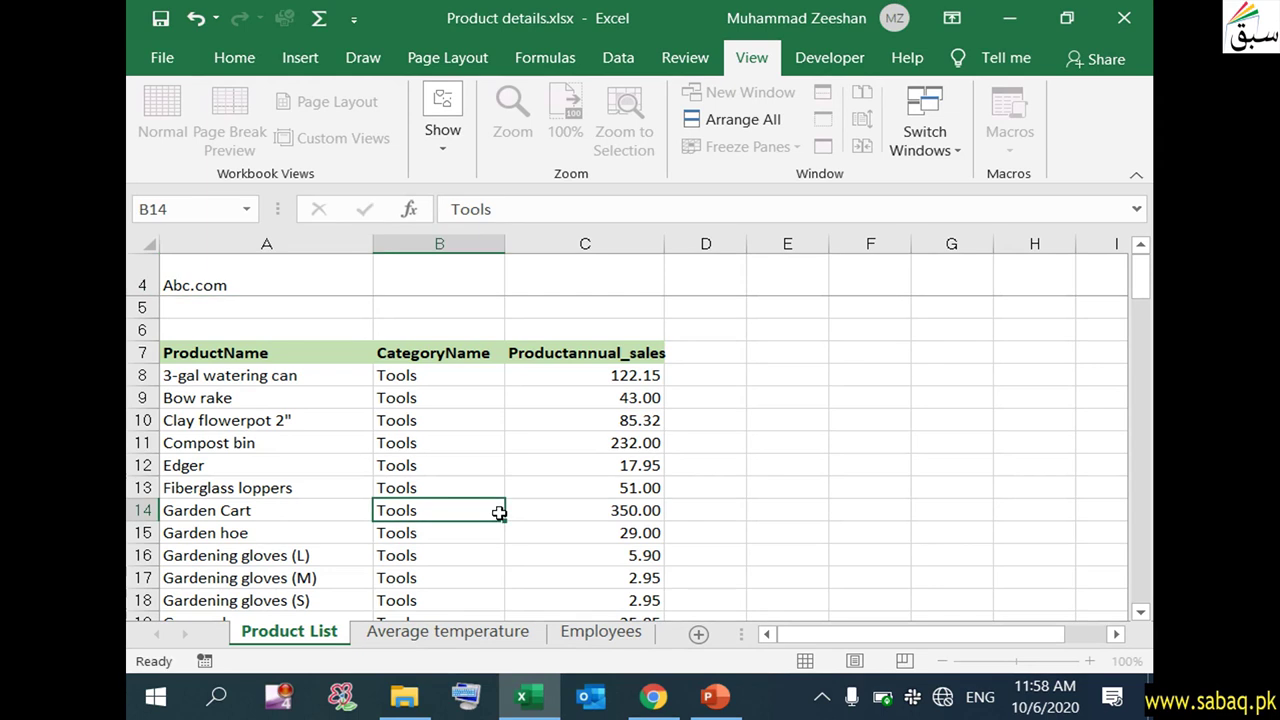
Select column A and apply Freeze First Column.
click(137, 270)
drag(1141, 280, 1148, 433)
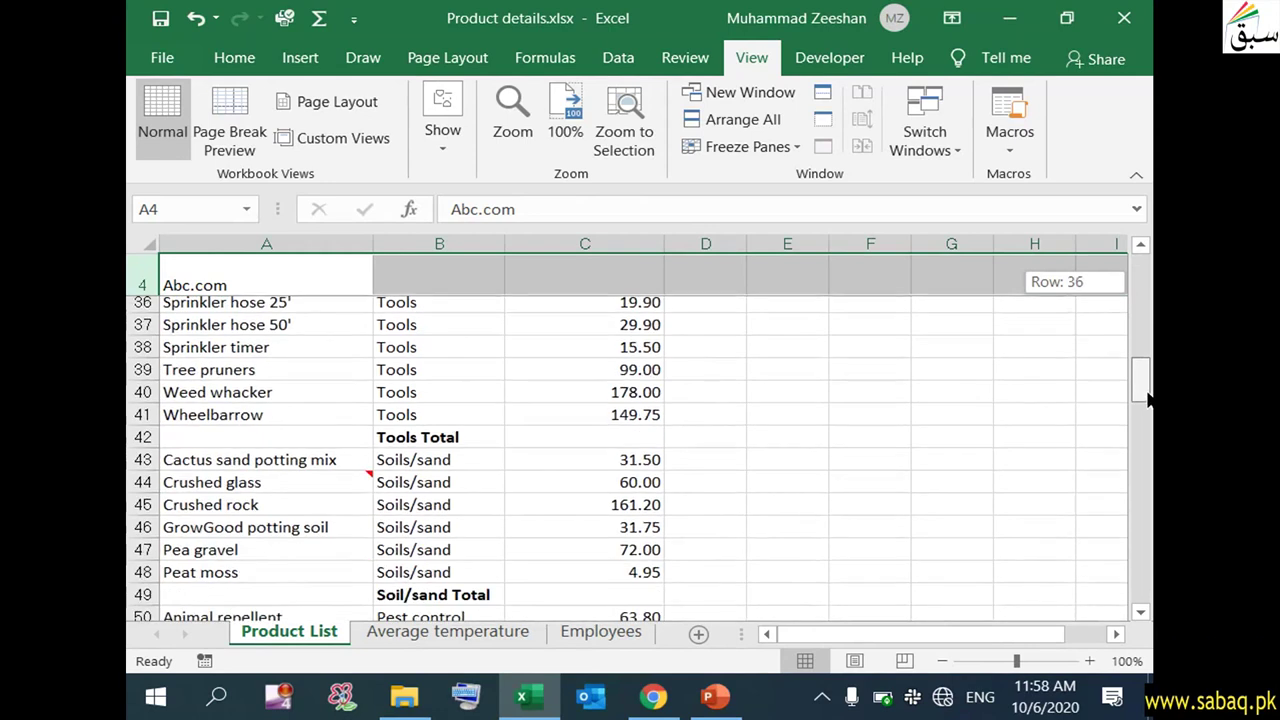
drag(1148, 433, 1145, 250)
click(787, 398)
click(266, 244)
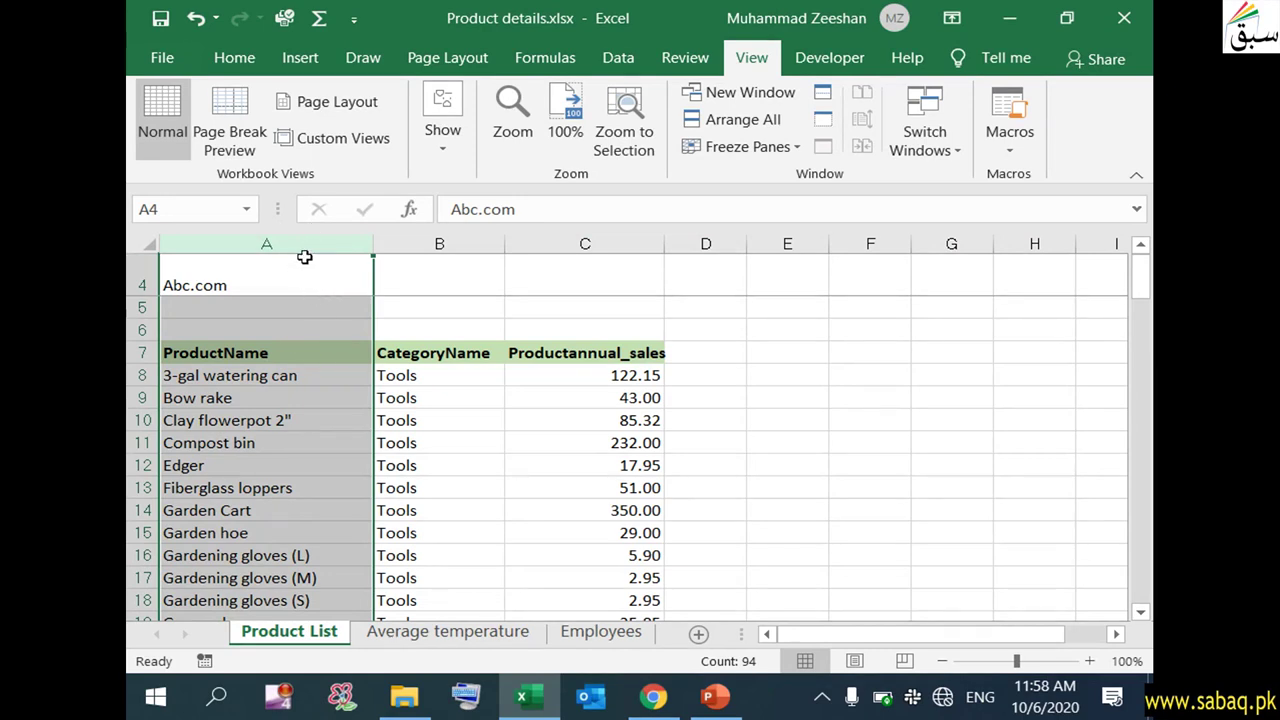
drag(840, 634, 797, 638)
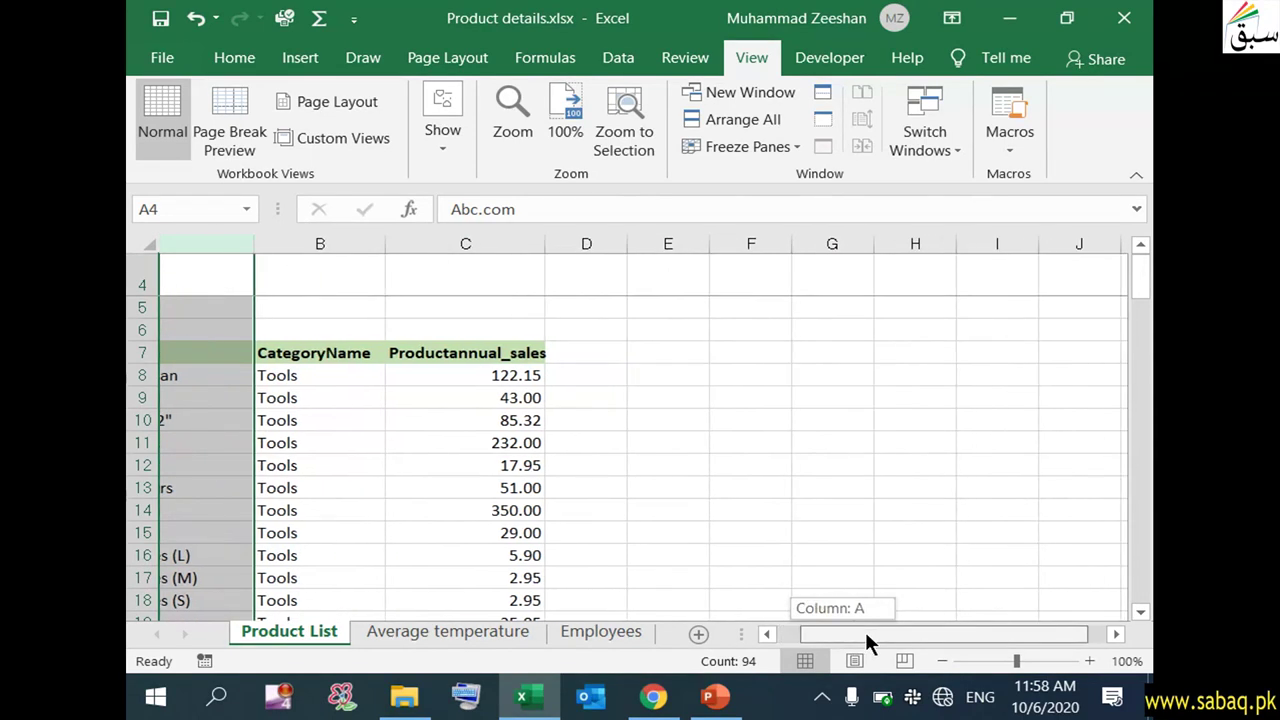
click(782, 147)
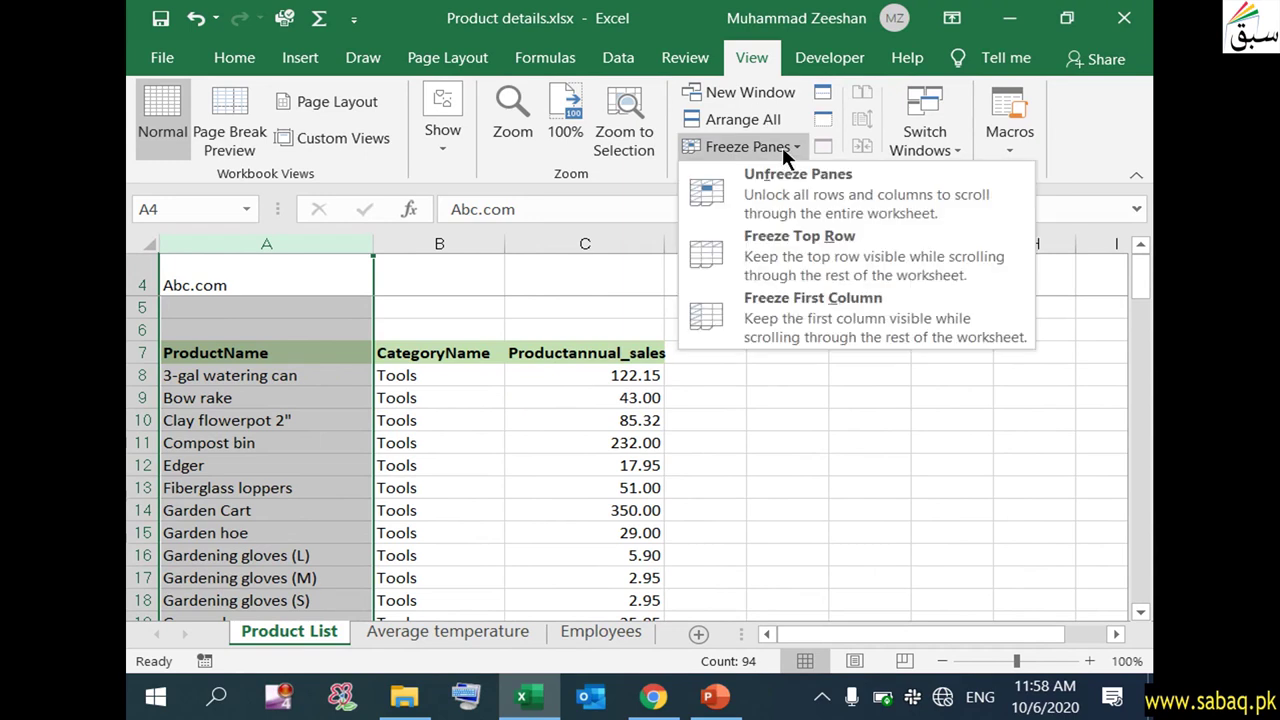
click(801, 309)
Scroll and step right to confirm column A stays frozen.
click(350, 306)
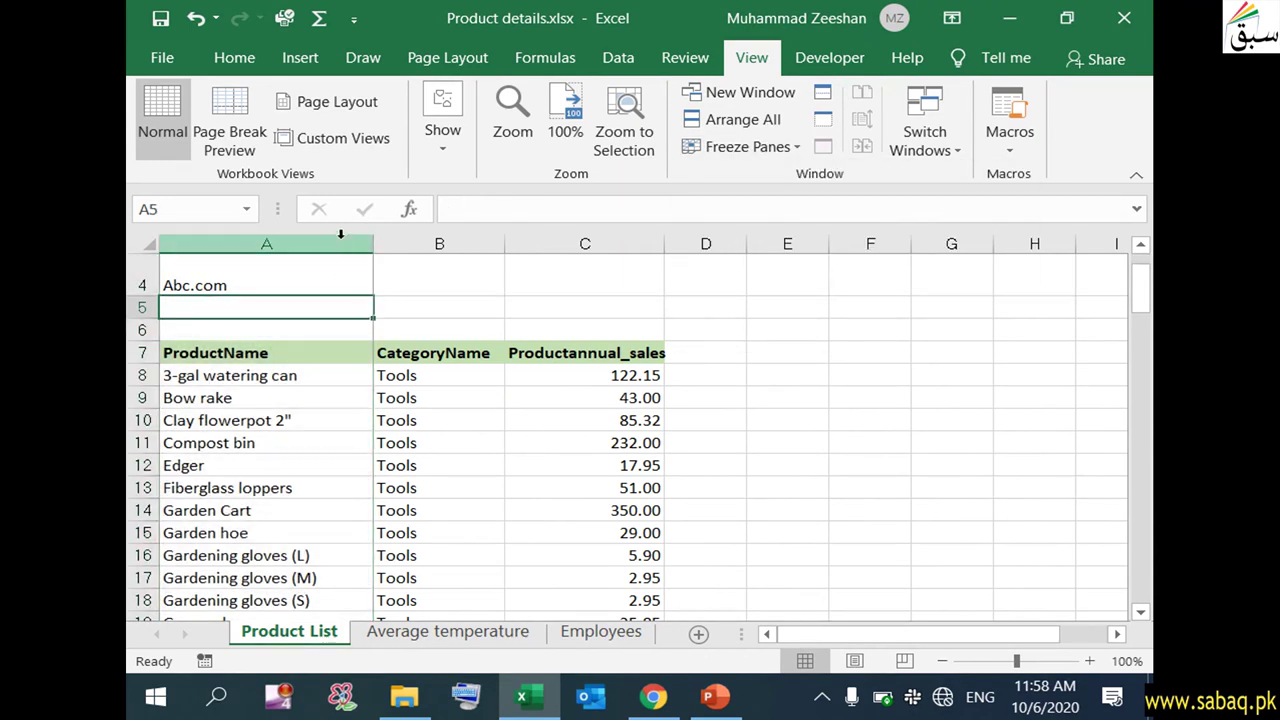
drag(890, 632, 997, 634)
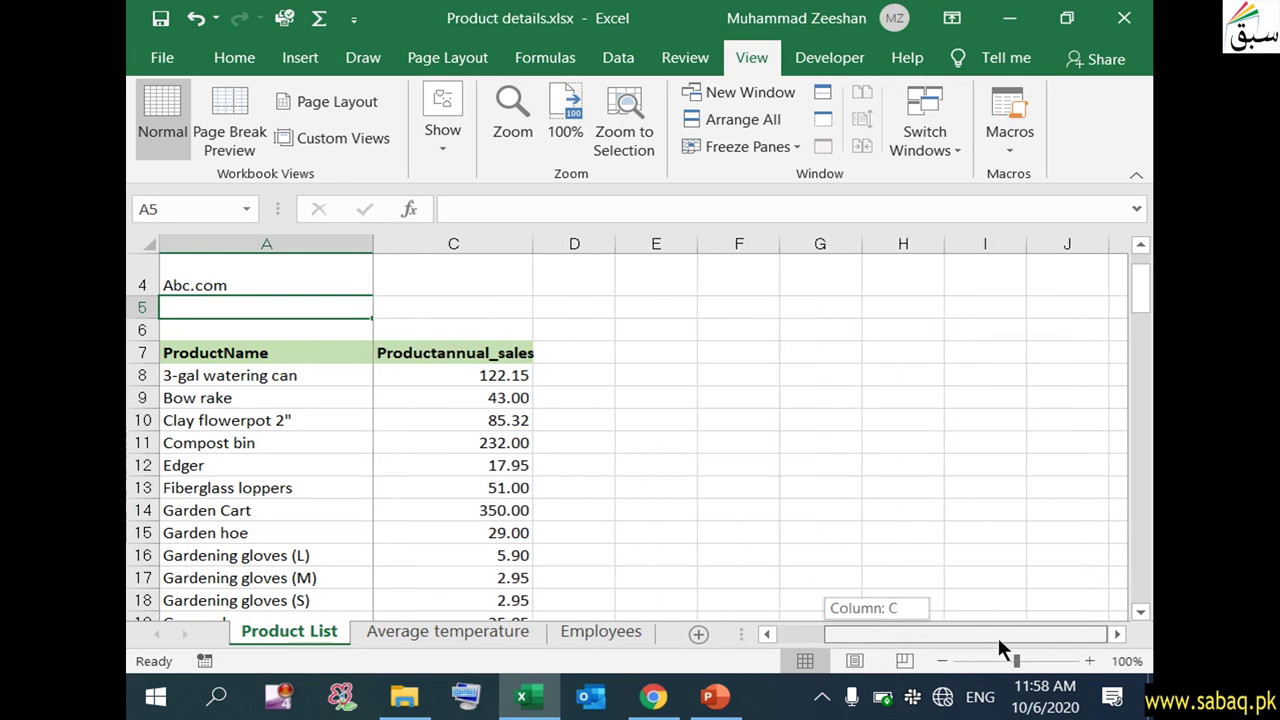
click(859, 537)
key(Right)
key(Right)
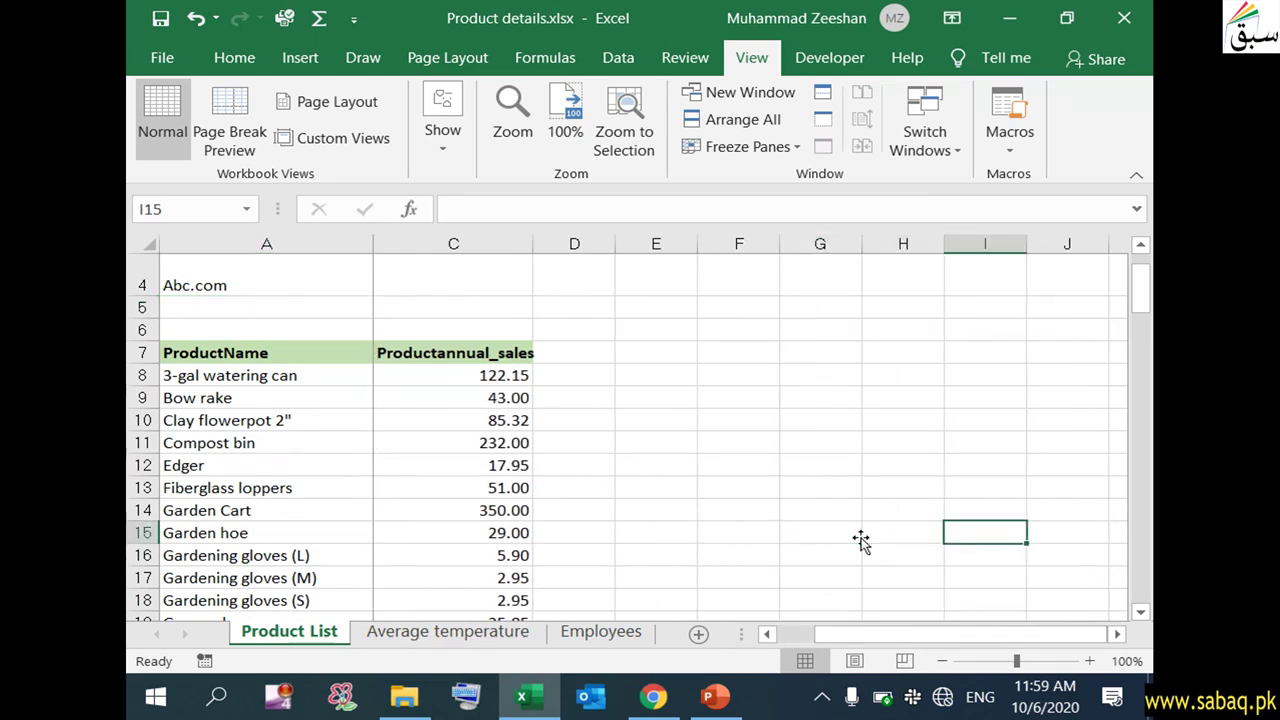
key(Right)
key(Right)
key(Right)
key(Right)
key(Right)
key(Right)
key(Right)
key(Right)
key(Right)
key(Right)
key(Right)
key(Right)
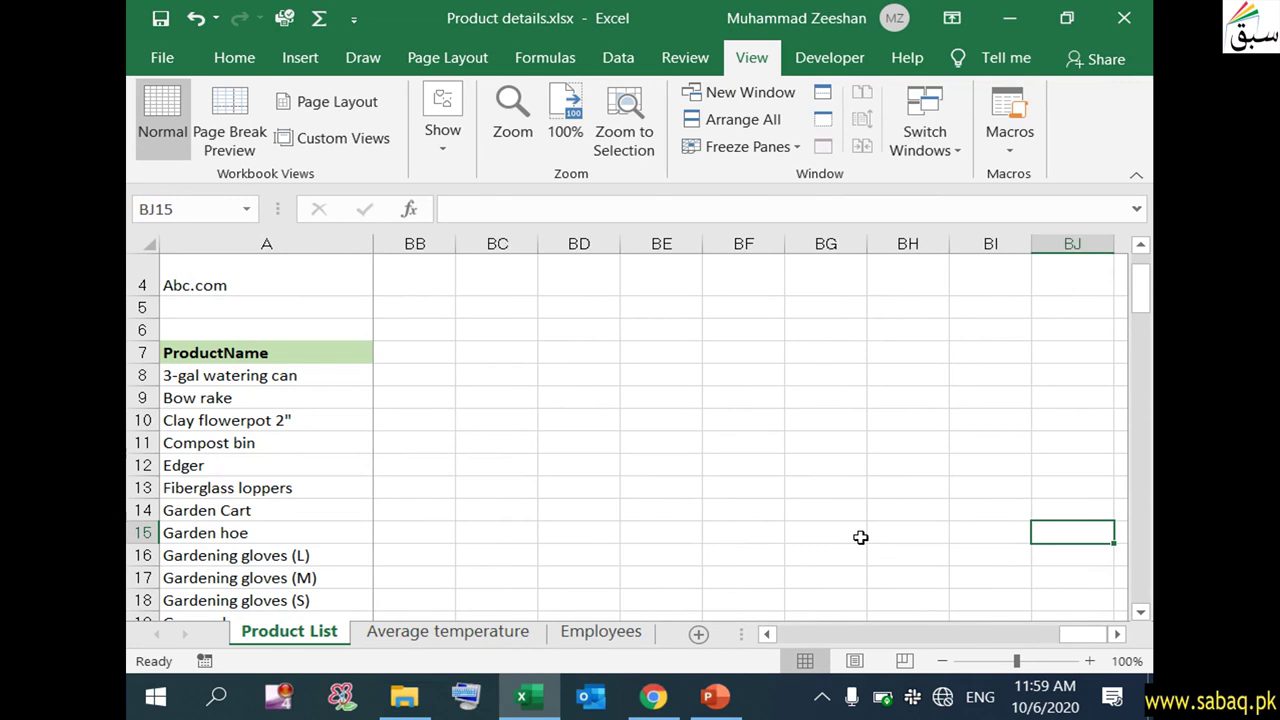
key(Left)
key(Left)
key(Left)
key(Left)
key(Left)
key(Left)
key(Left)
key(Left)
key(Left)
key(Left)
key(Left)
key(Left)
key(Left)
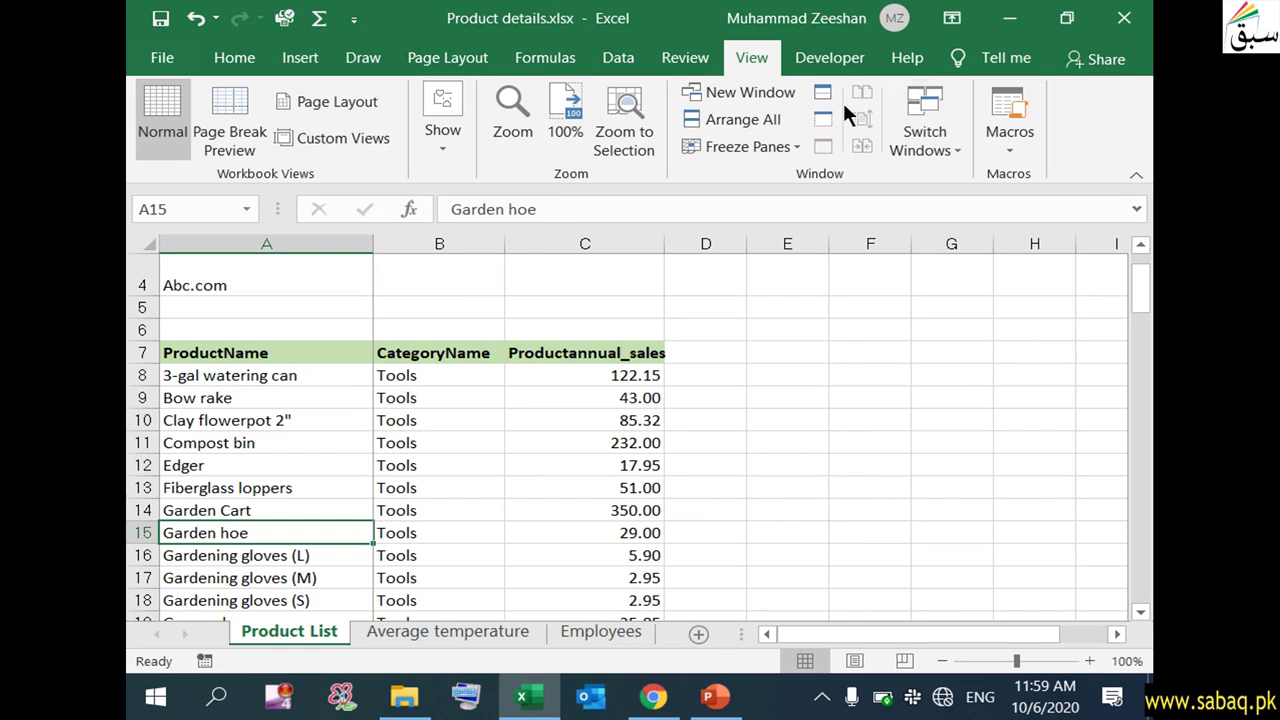
Unfreeze all panes on the Product List sheet.
click(797, 141)
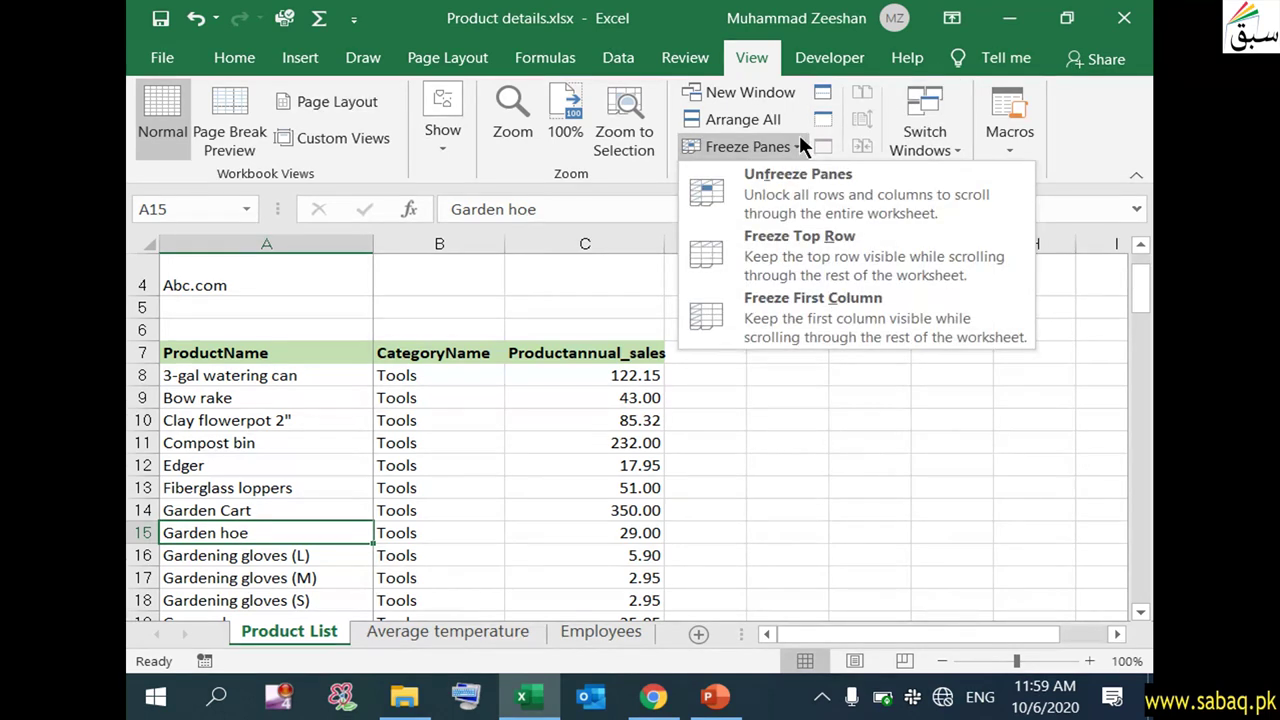
click(853, 176)
click(842, 328)
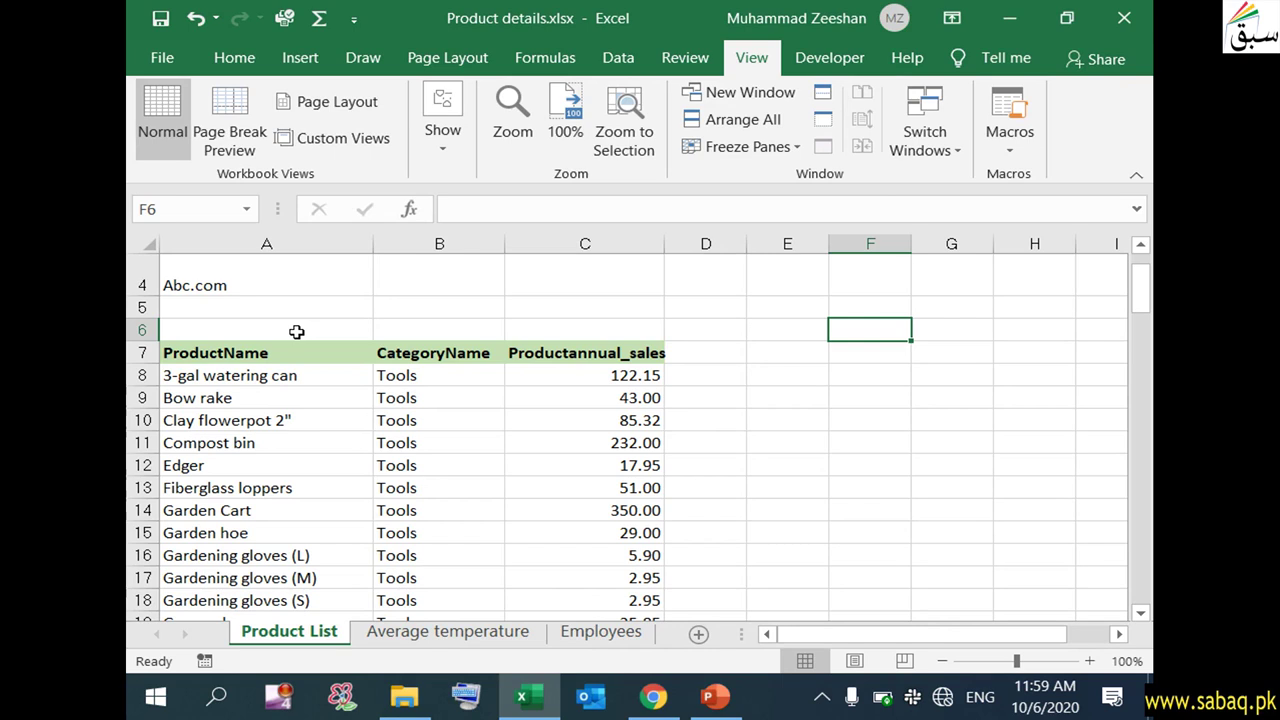
click(715, 696)
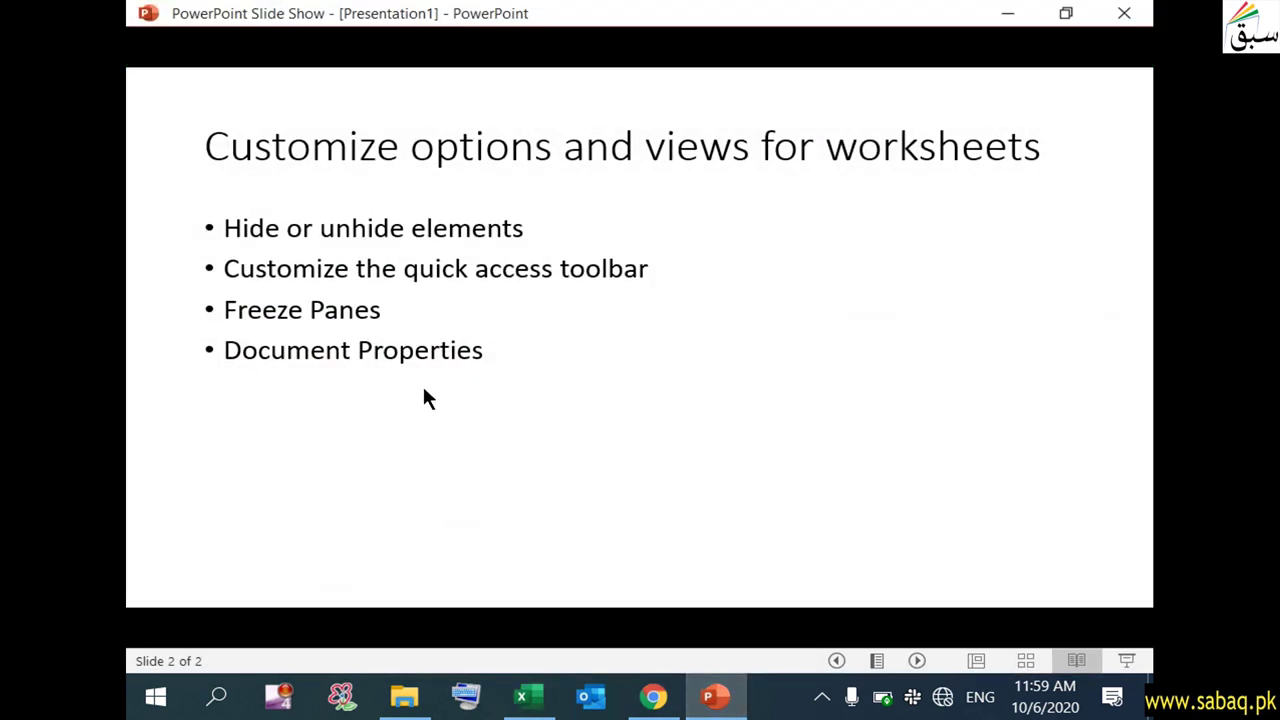
click(1007, 14)
click(766, 337)
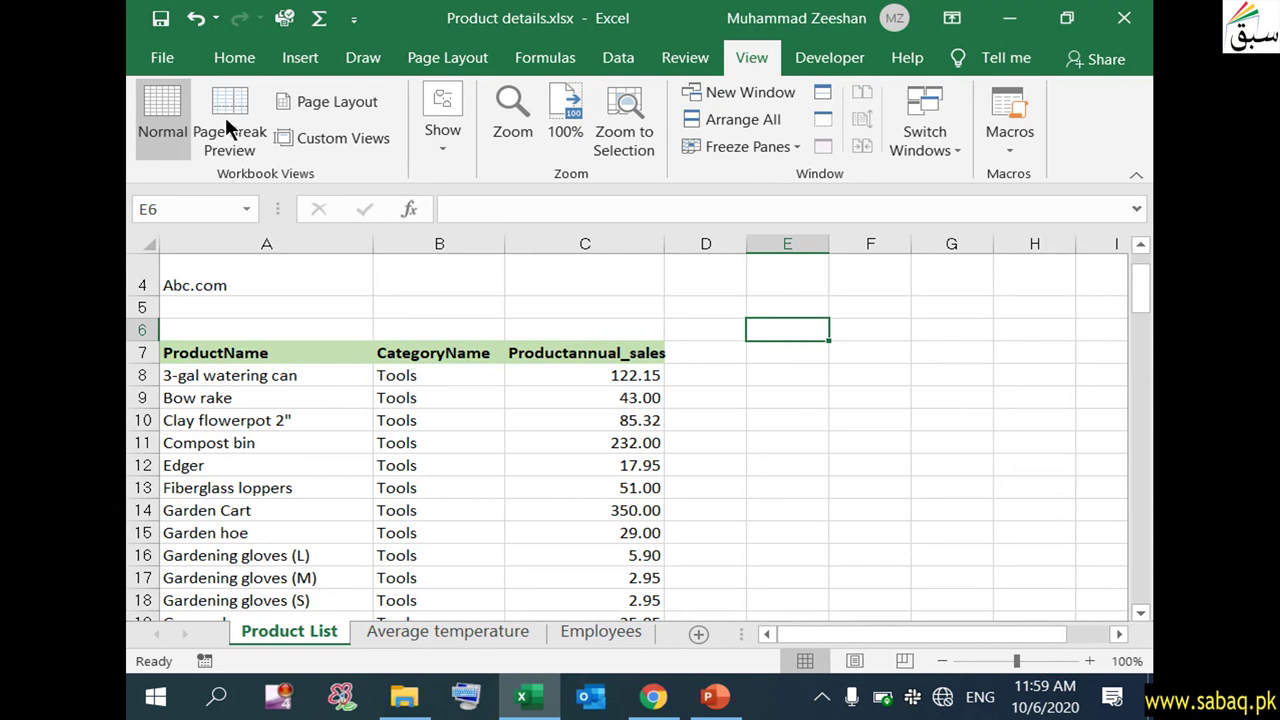
click(164, 57)
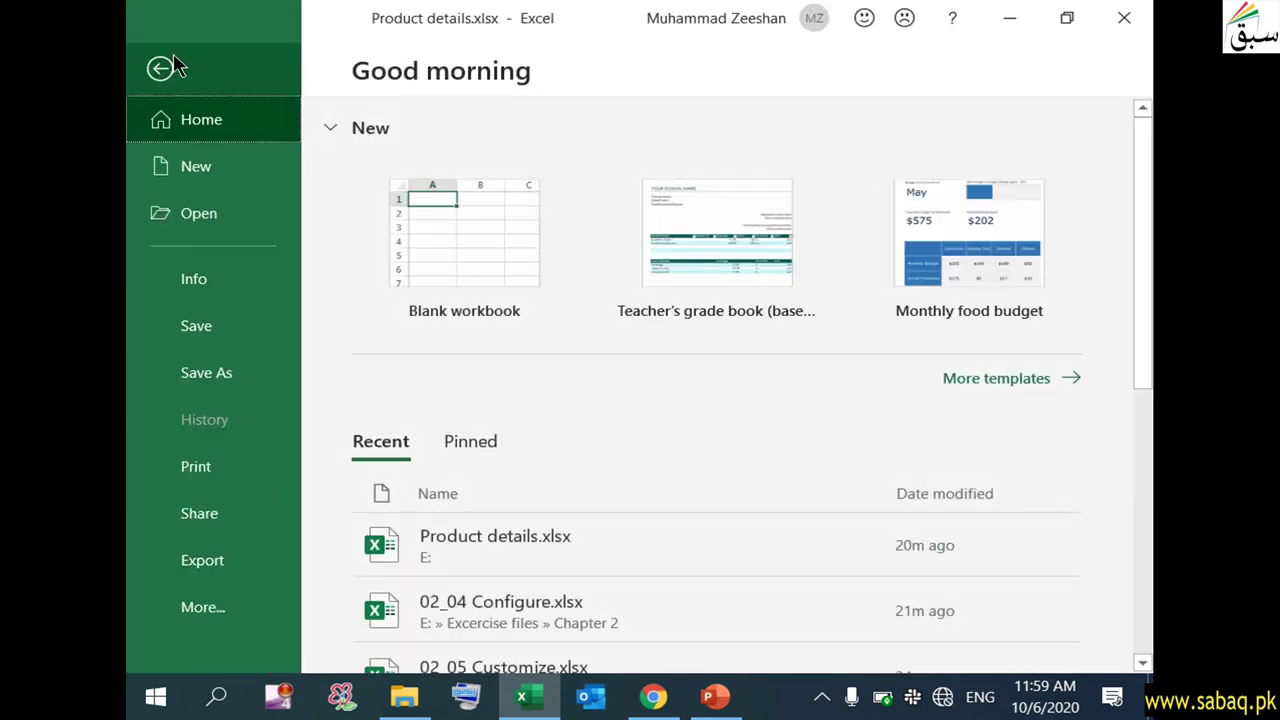
Review the Info page and Advanced Properties Summary tab, then close the dialog with OK.
click(238, 290)
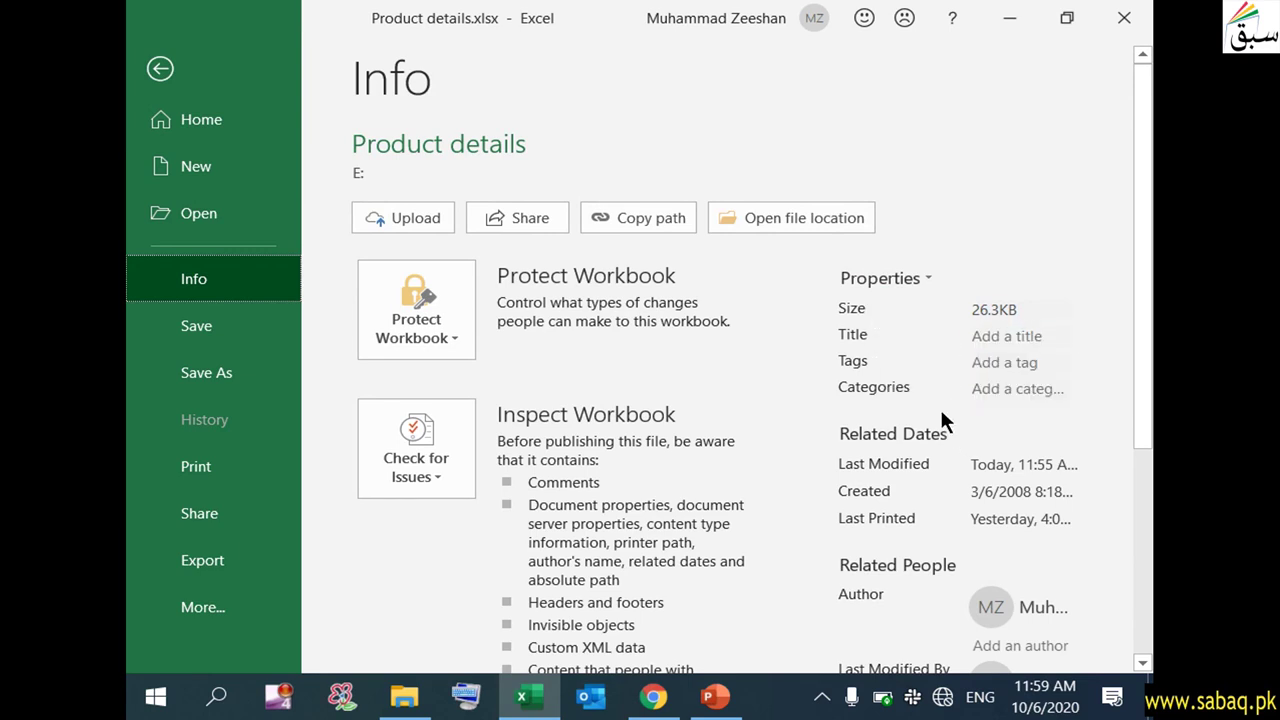
scroll(941, 420, down, 1)
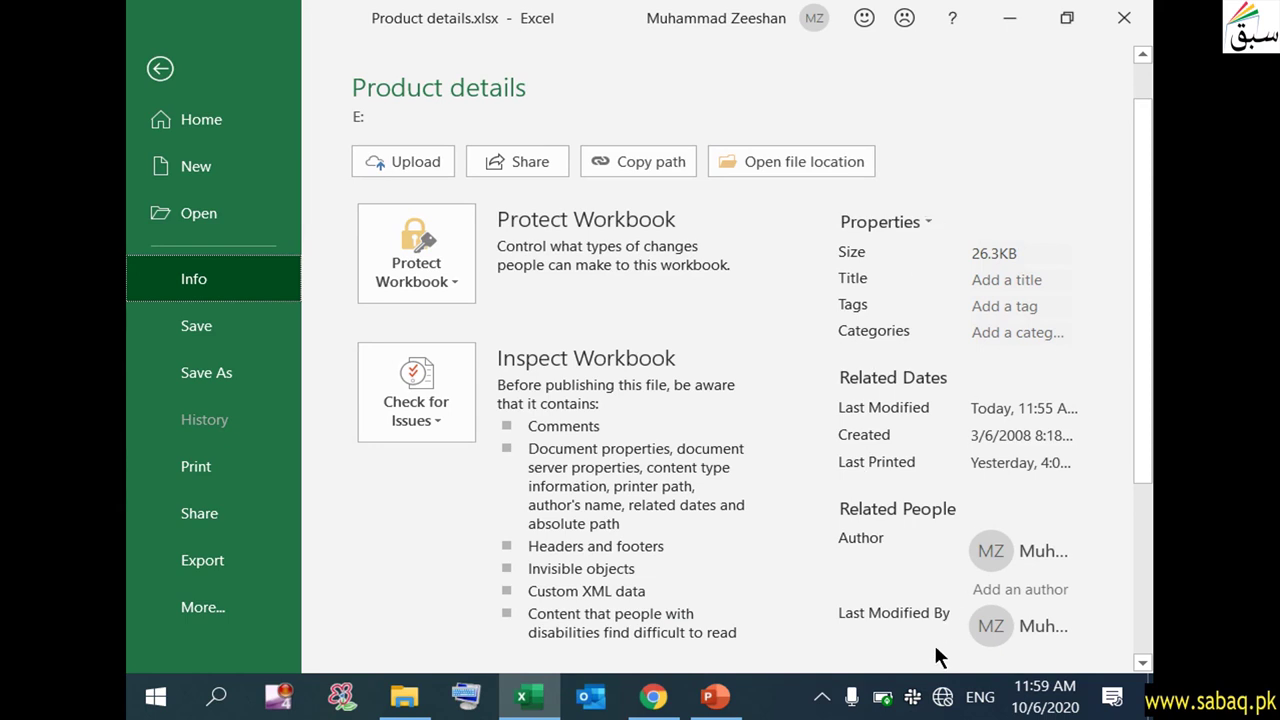
scroll(934, 641, up, 1)
click(920, 278)
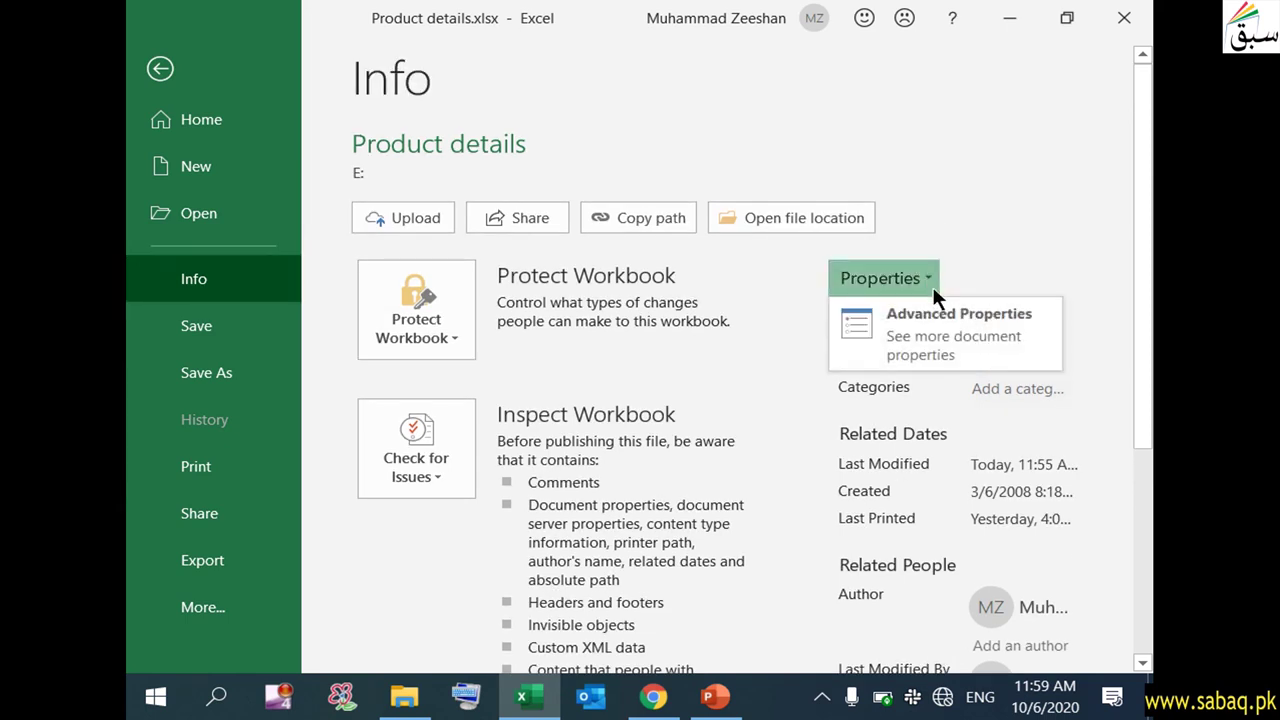
click(950, 322)
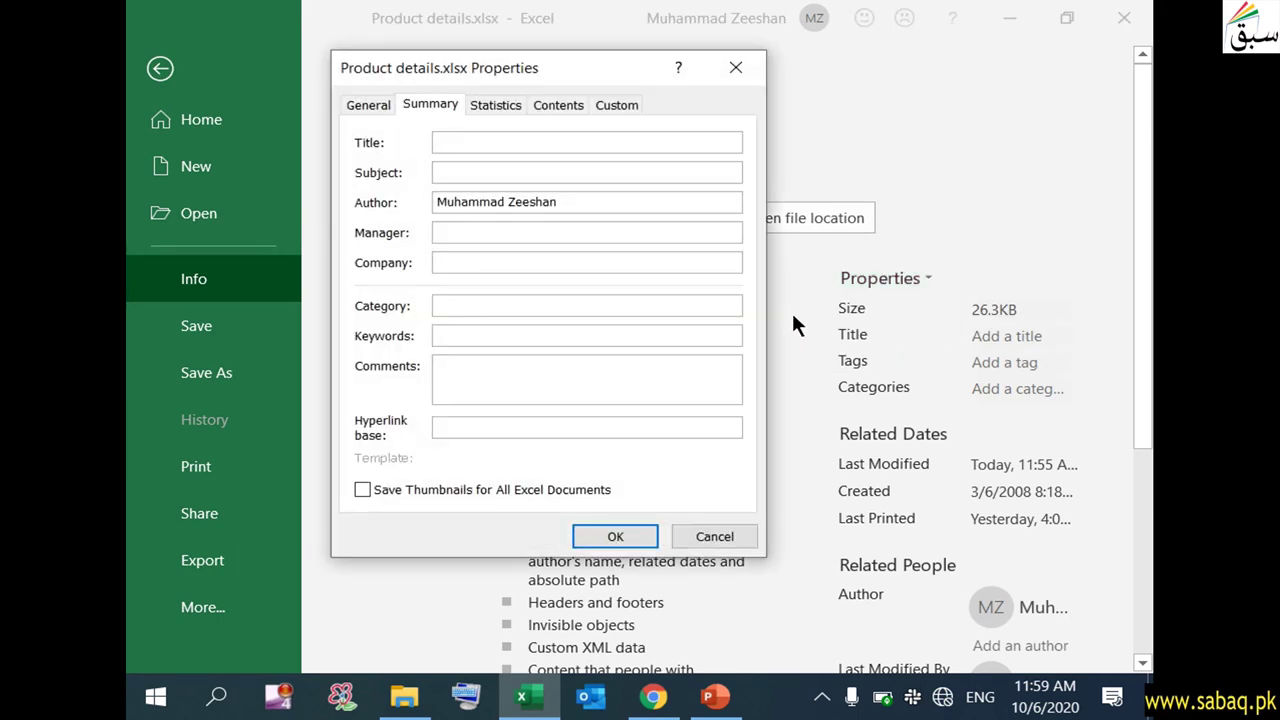
click(494, 171)
click(648, 533)
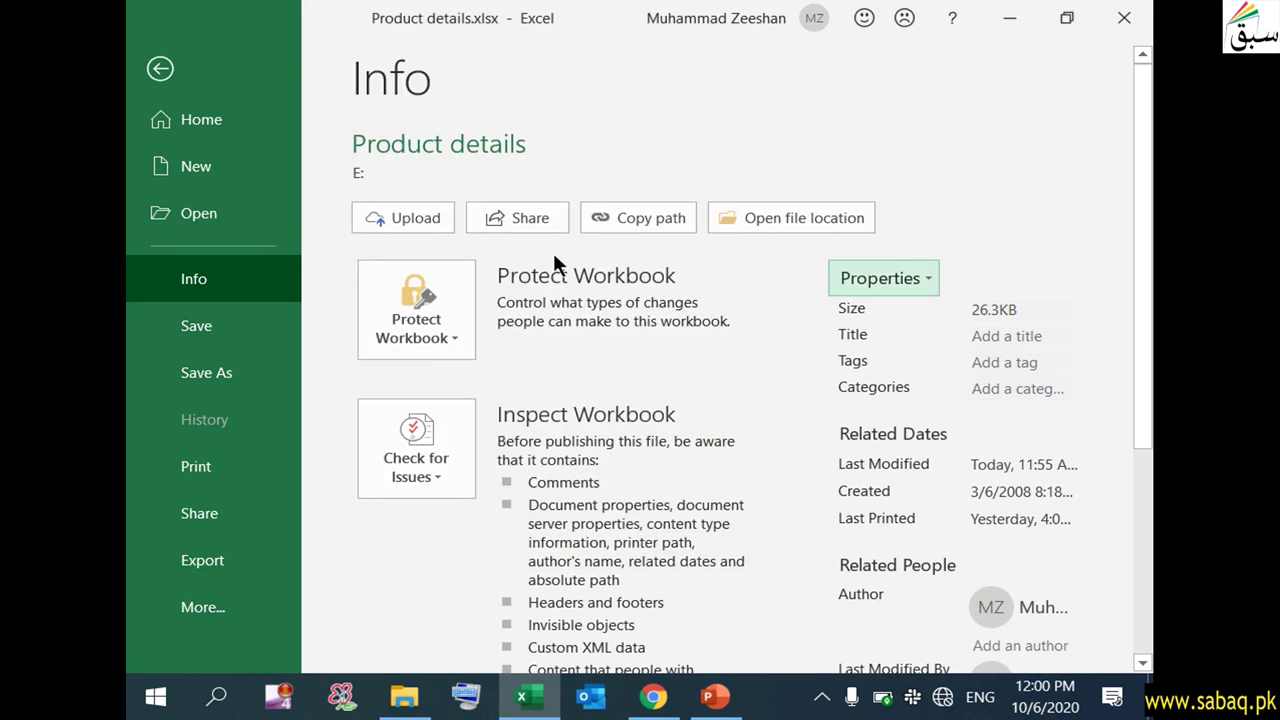
click(160, 68)
Bring the PowerPoint slide on worksheet customization topics back to the front.
click(714, 697)
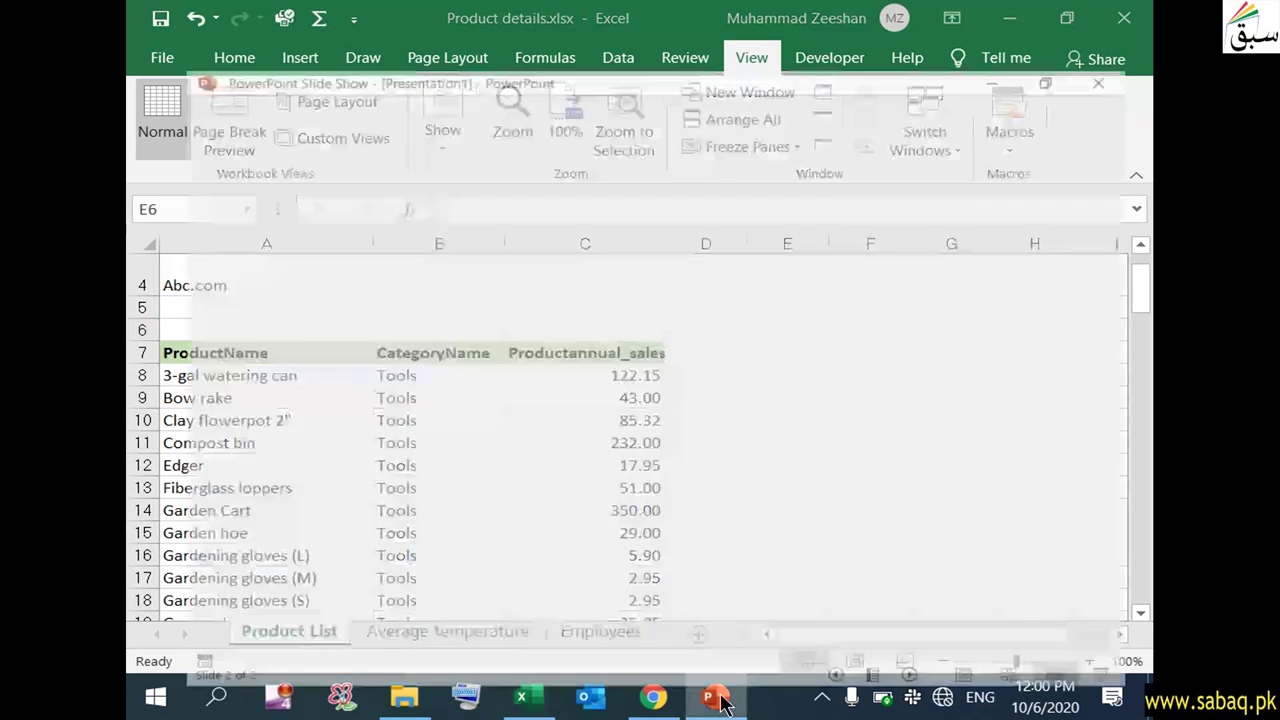